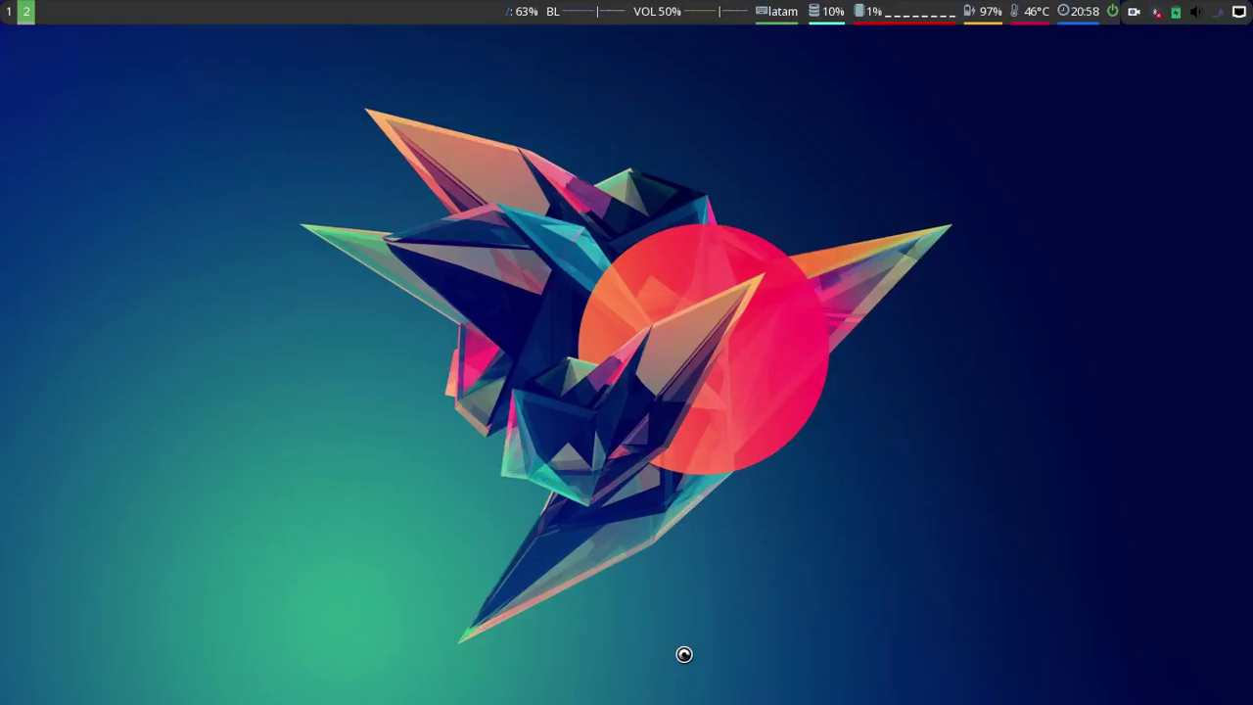
- Start Blender by searching 'ble' in the app launcher and dismiss the splash screen
key("super")
type("ble")
key("Return")
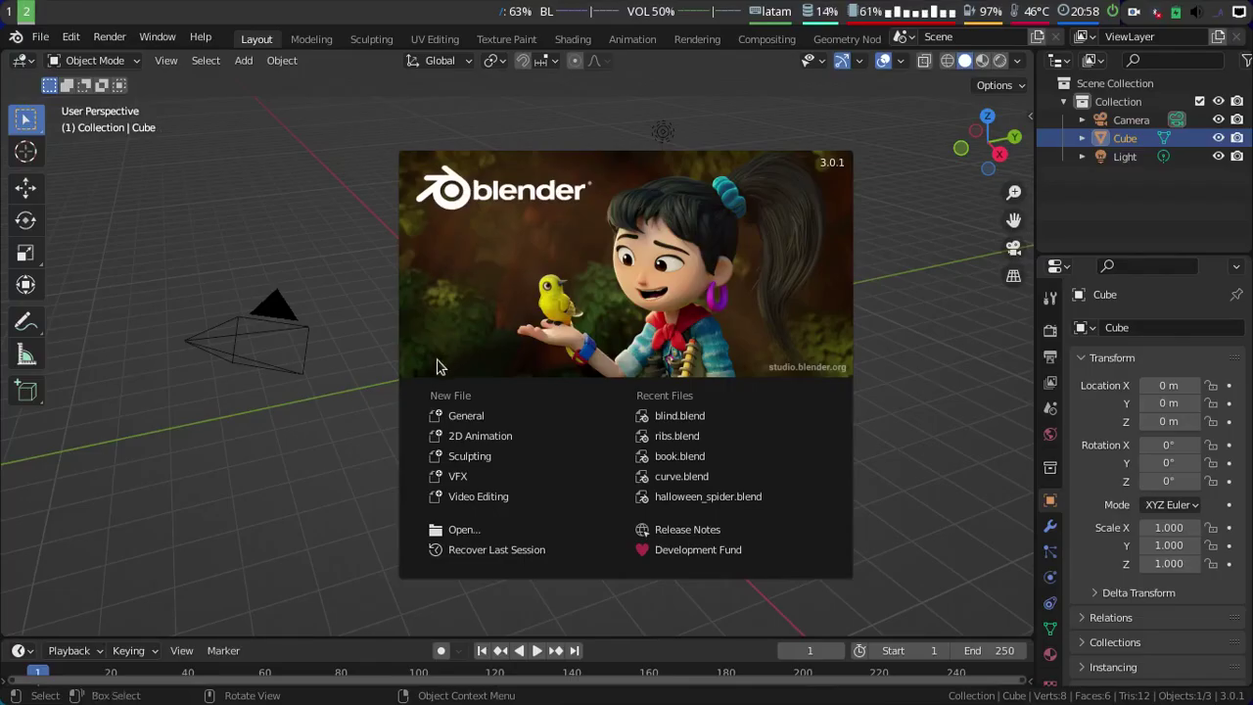
left_click(354, 421)
- Delete the default camera and cube, then add a fresh cube mesh
left_click(307, 342)
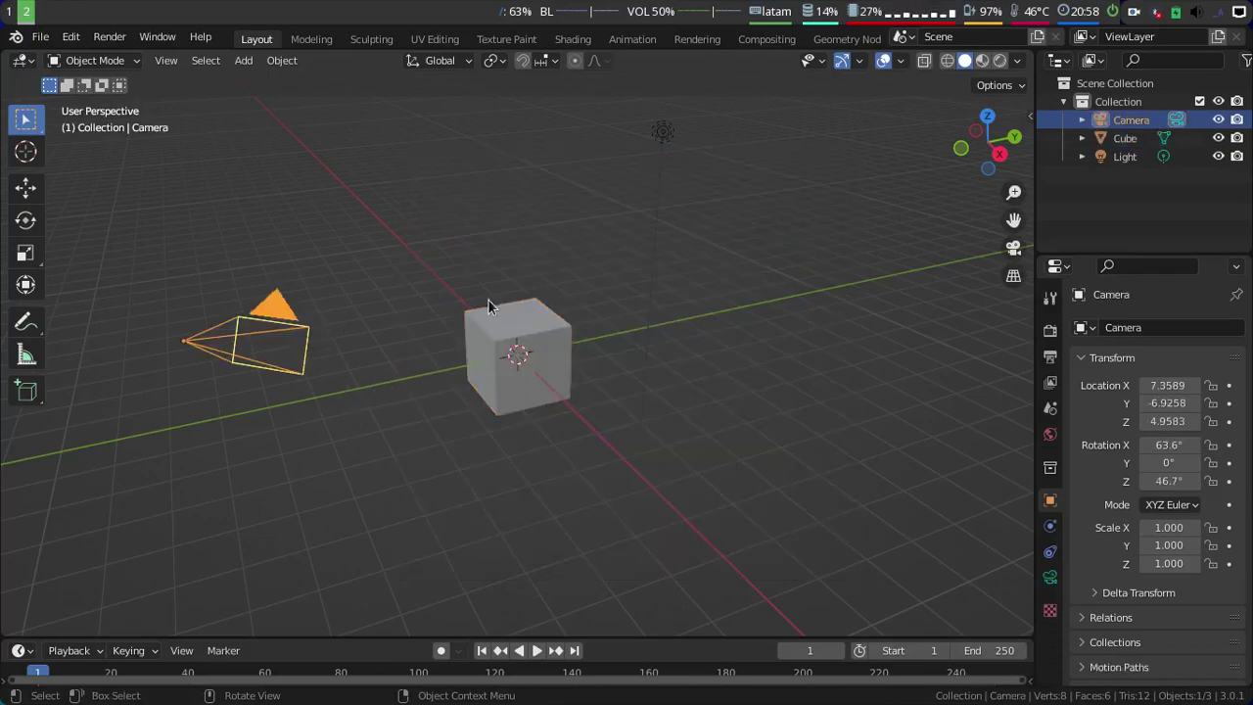
key("Delete")
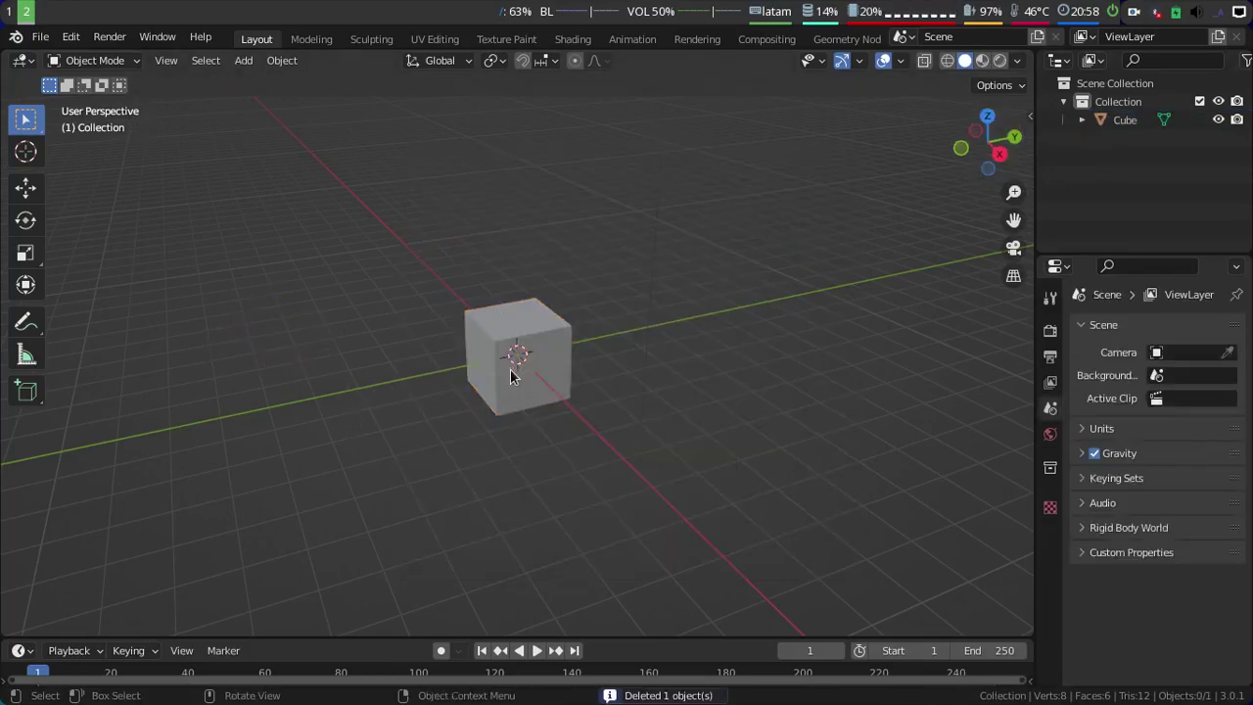
left_click(510, 375)
key("Delete")
key("shift+a")
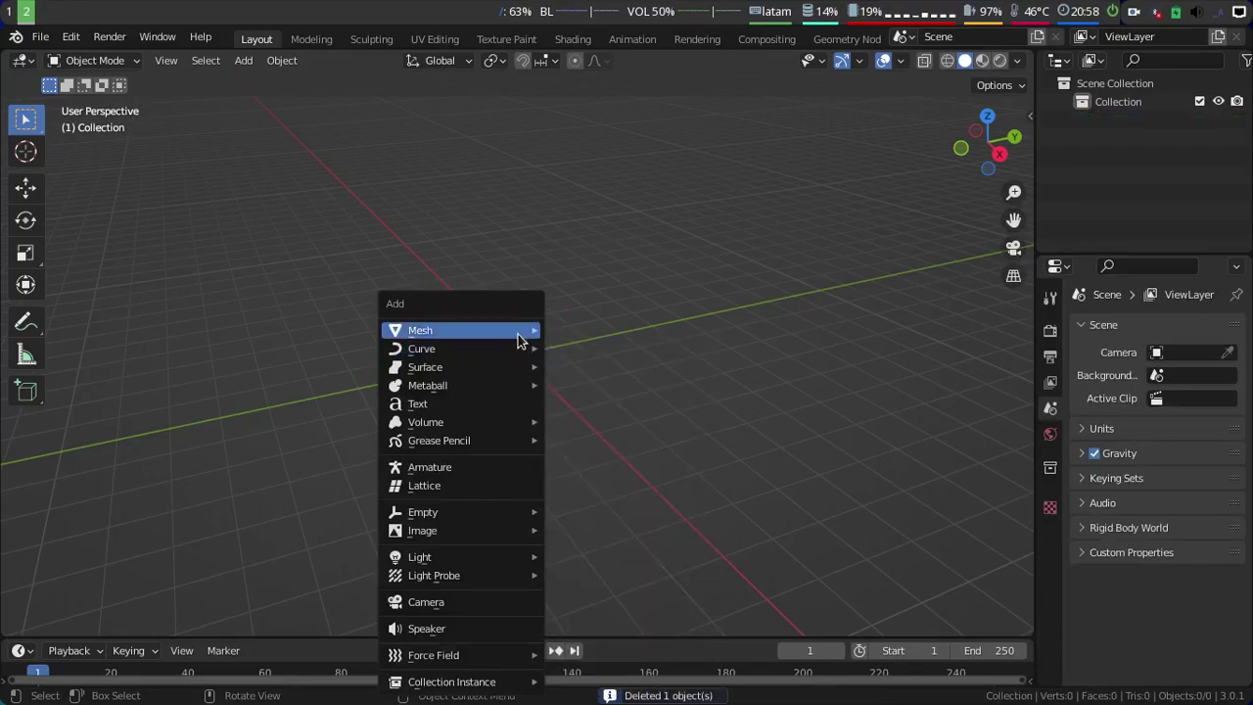
left_click(584, 350)
scroll(559, 338, "up", 1)
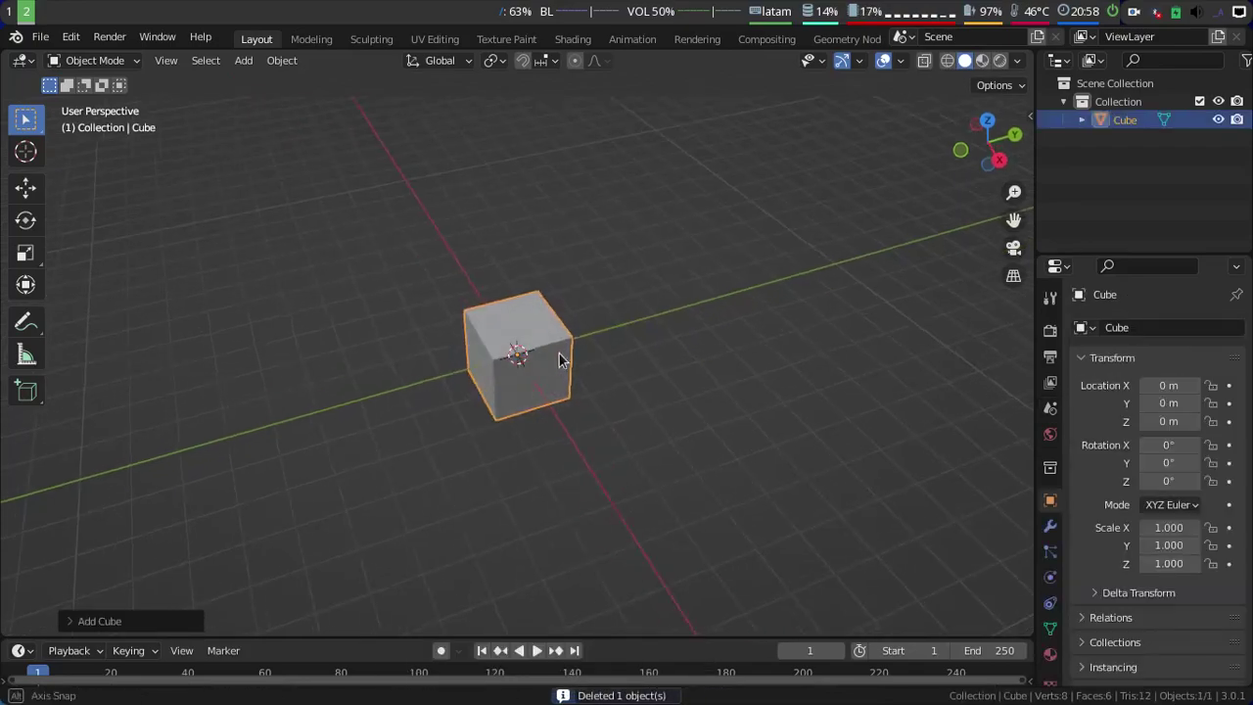
scroll(587, 338, "up", 2)
- In Edit Mode, flatten the cube along X and resize it into a thin slab
key("Tab")
key("s")
key("x")
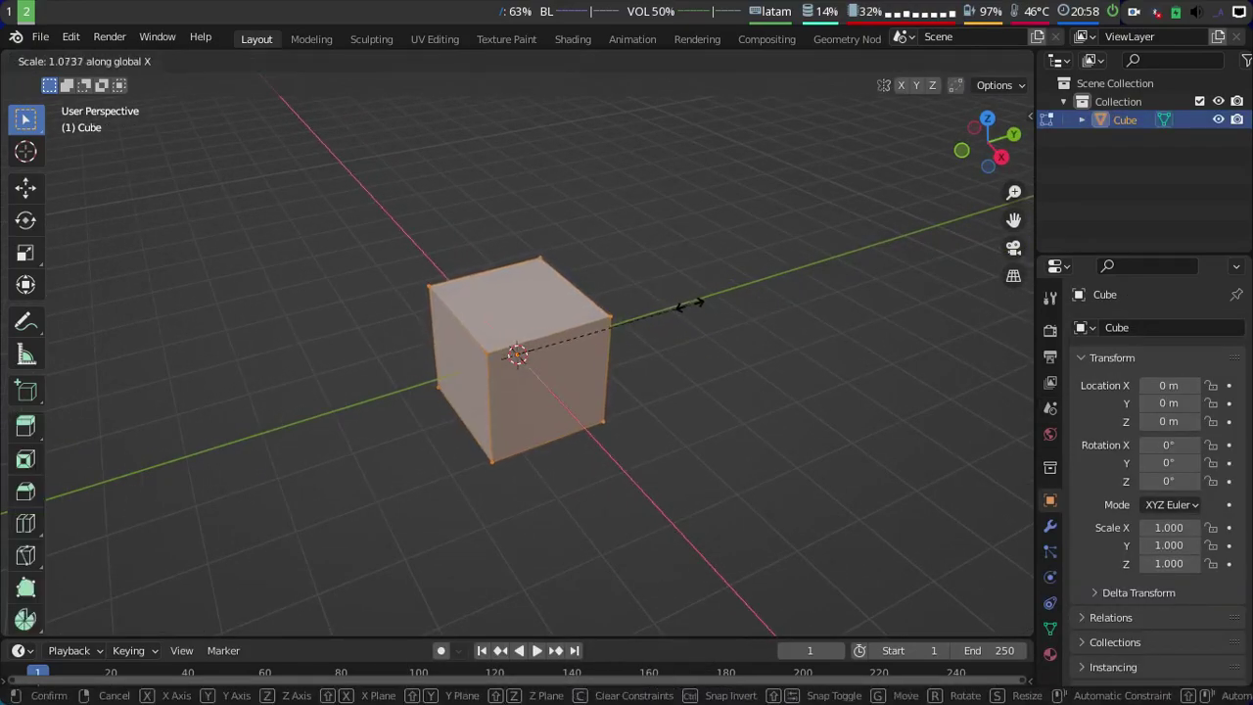
left_click(539, 343)
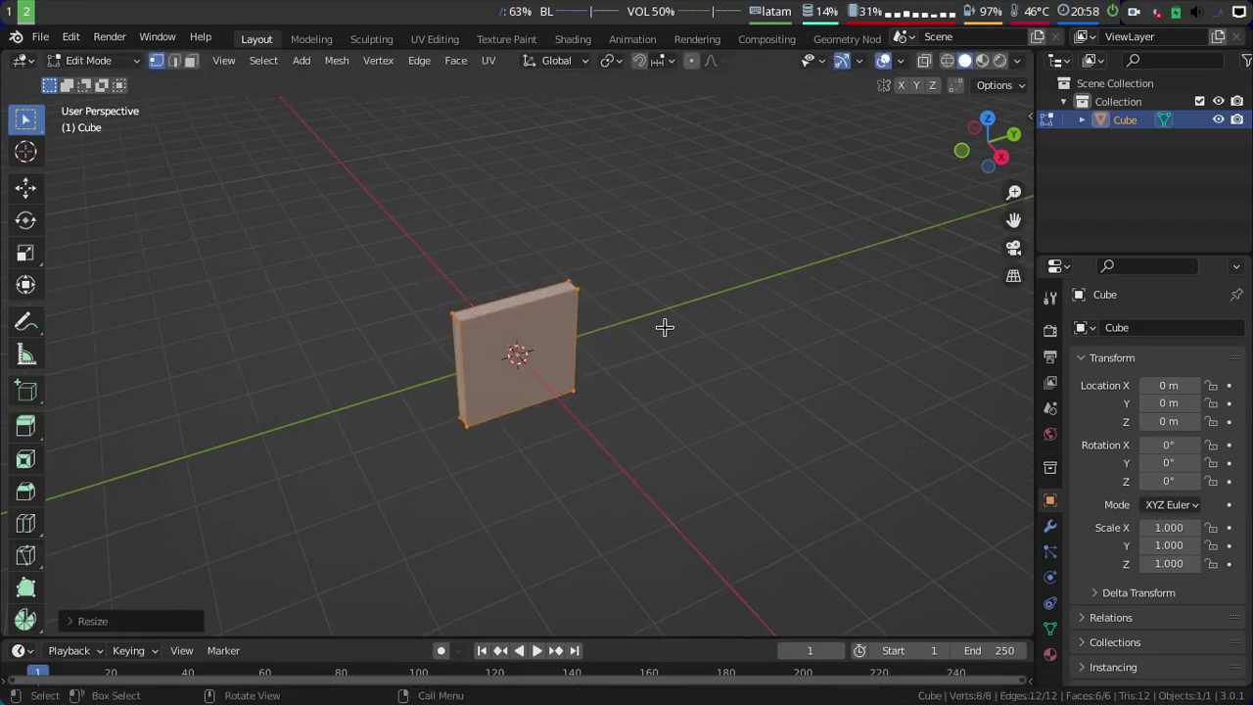
key("s")
key("y")
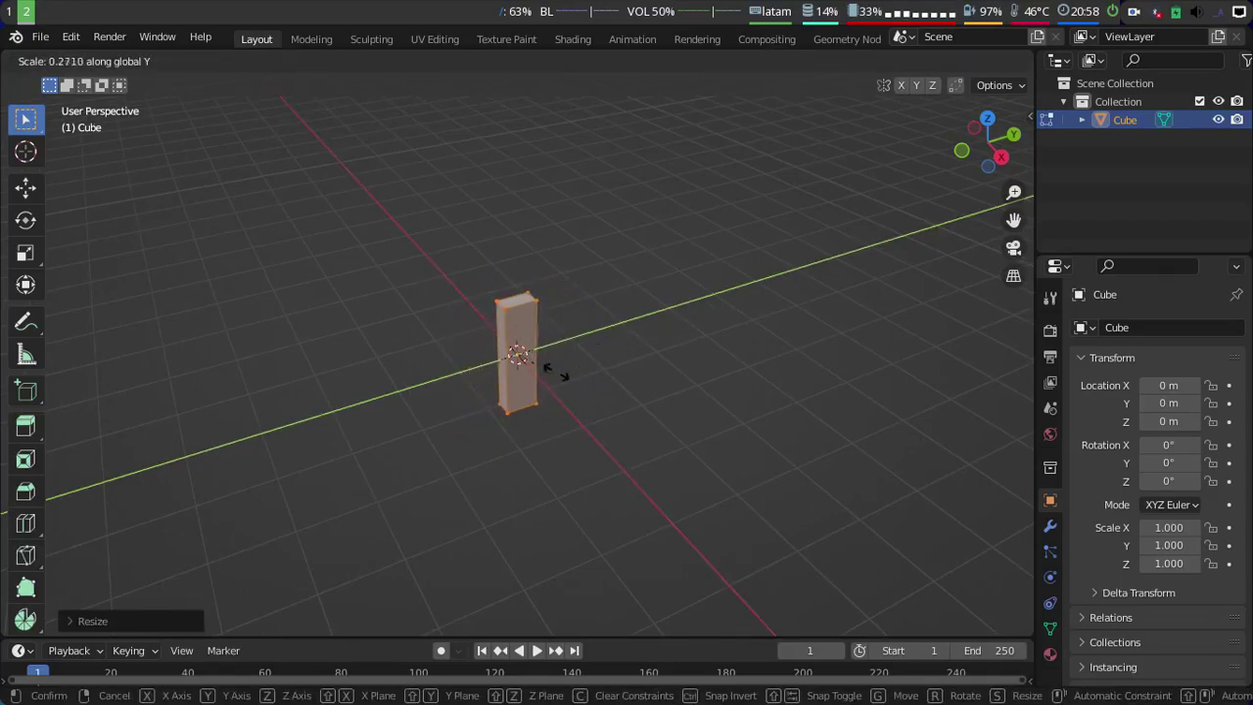
key("y")
key("y")
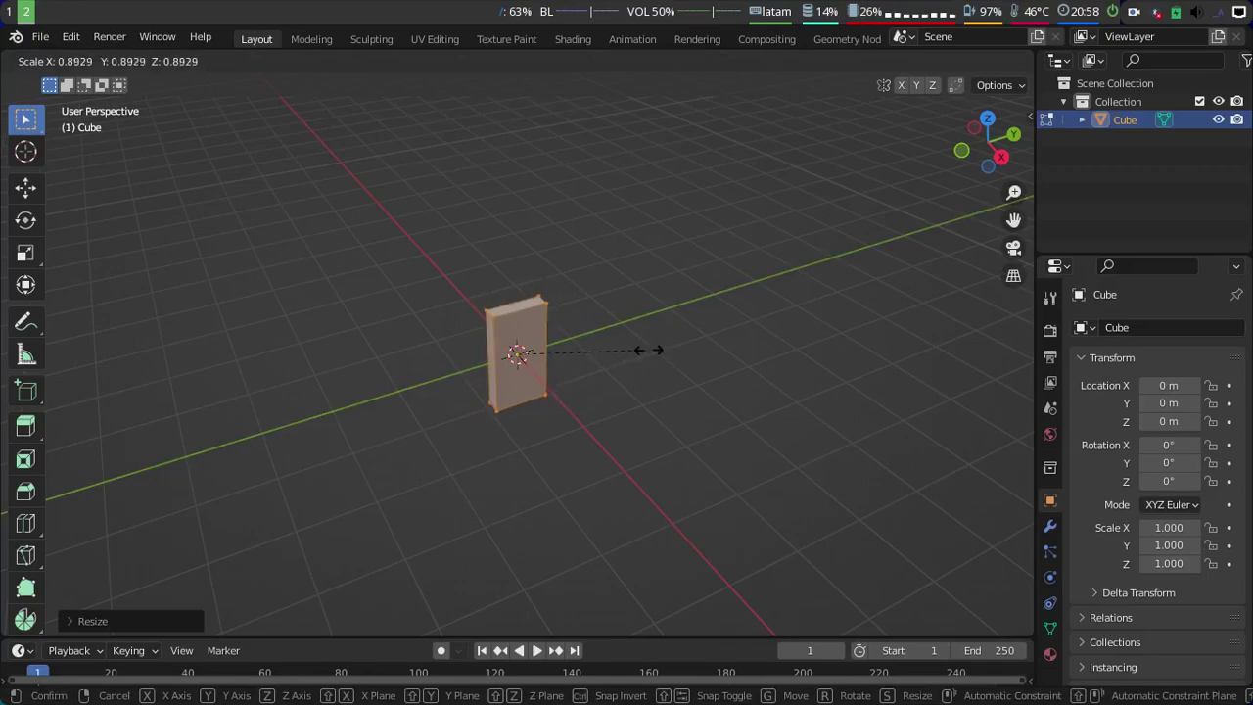
left_click(657, 347)
key("s")
key("x")
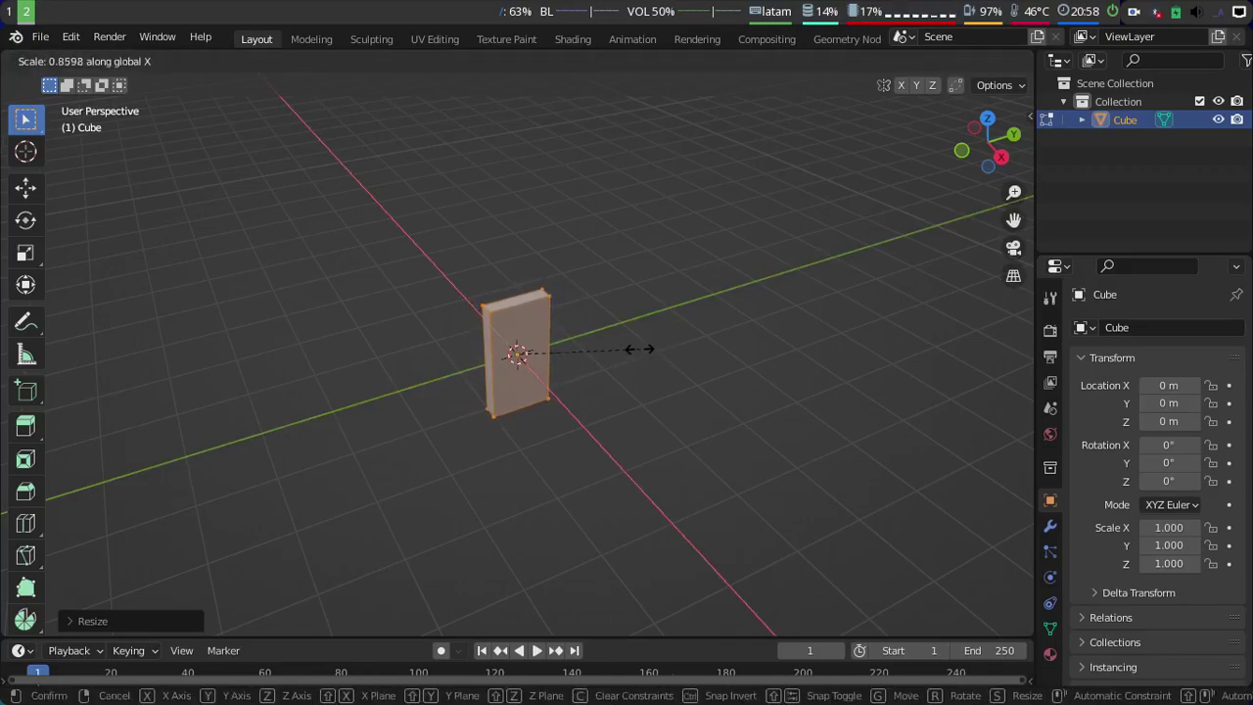
left_click(609, 347)
mouse_move(696, 274)
middle_mouse_down()
mouse_move(778, 311)
mouse_move(671, 299)
mouse_move(606, 394)
middle_mouse_up()
- Scale the slab along Z into a tall plank and return to Object Mode in solid shading
key("s")
key("z")
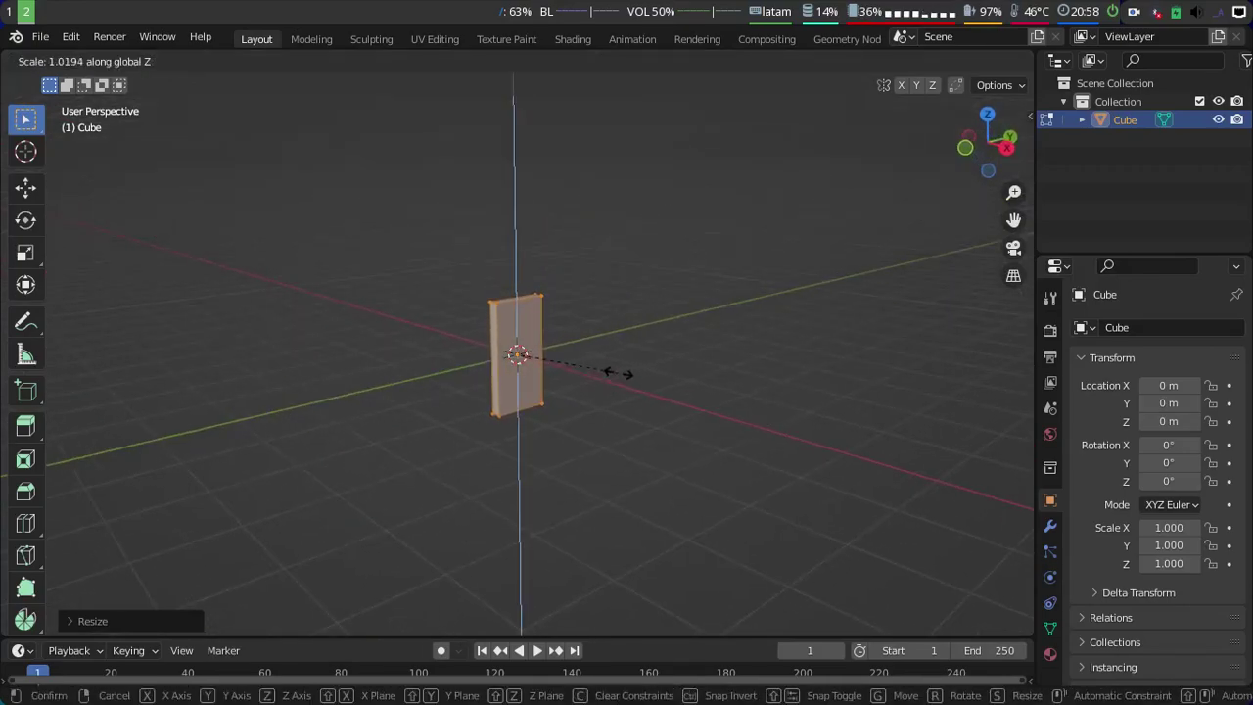
left_click(909, 302)
key("ctrl+z")
key("Tab")
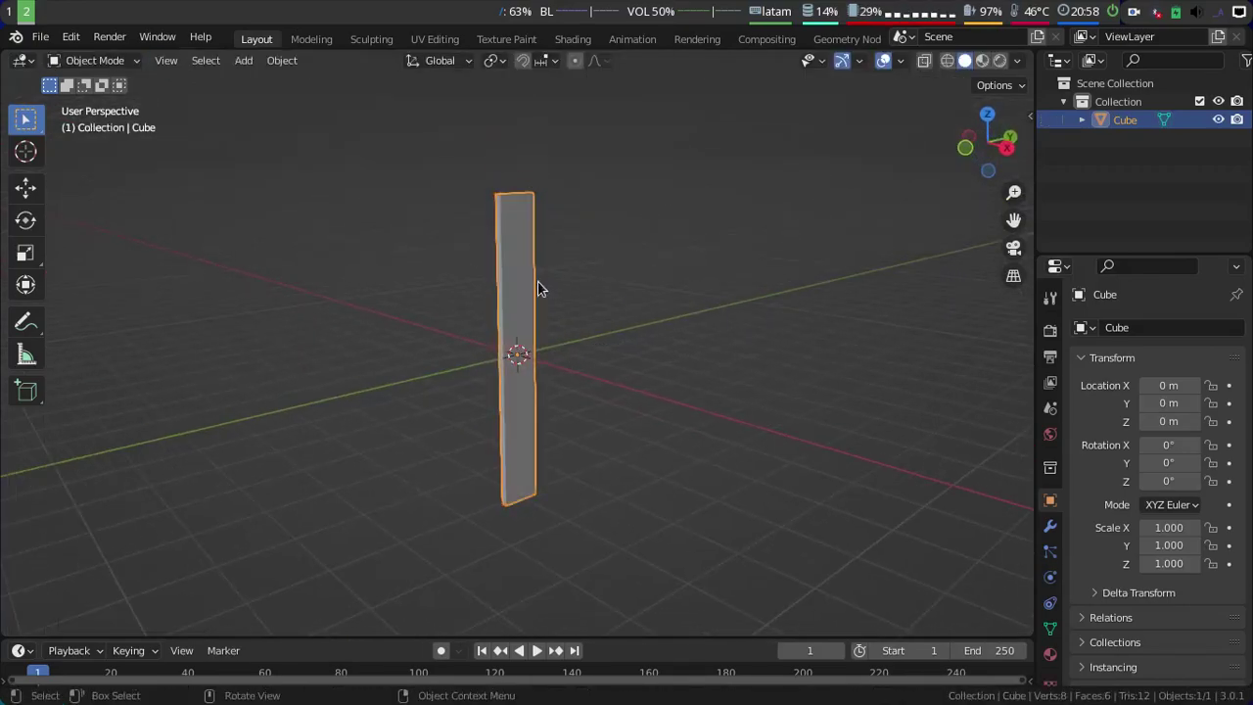
key("shift+z")
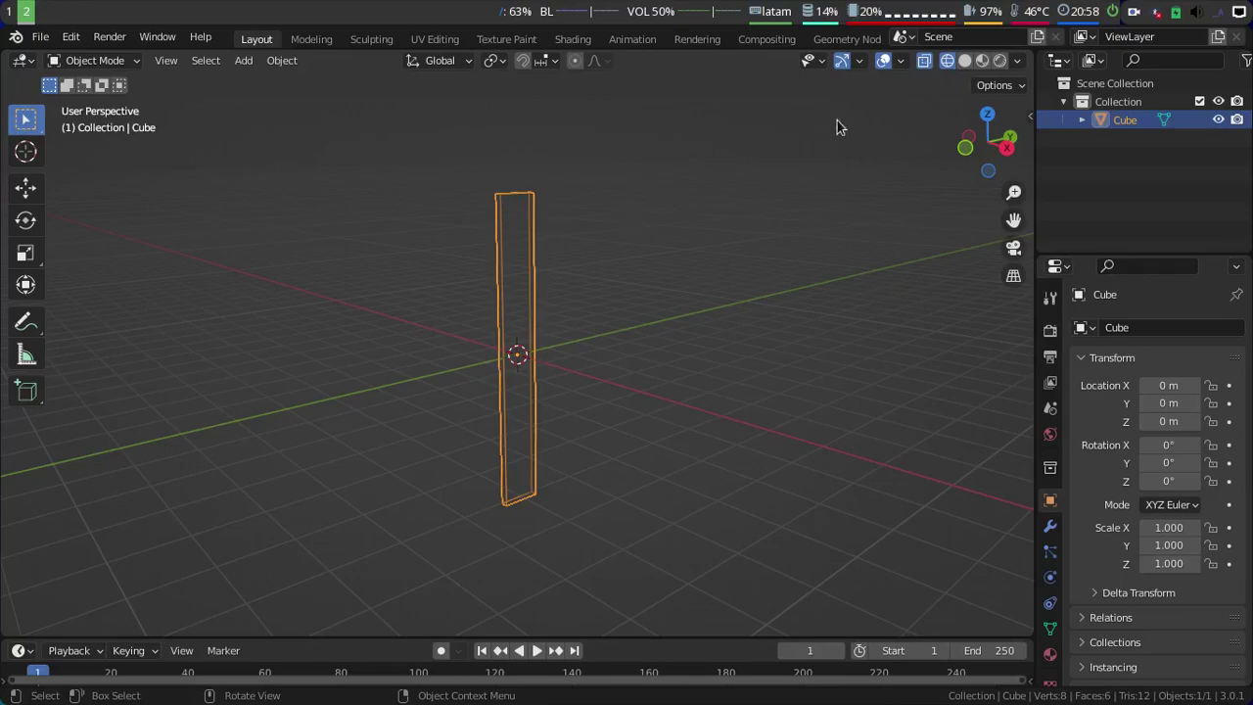
left_click(964, 61)
- Move the plank on the ground plane to X 7.0743, Y -7.2421 and deselect it
key("g")
key("shift+z")
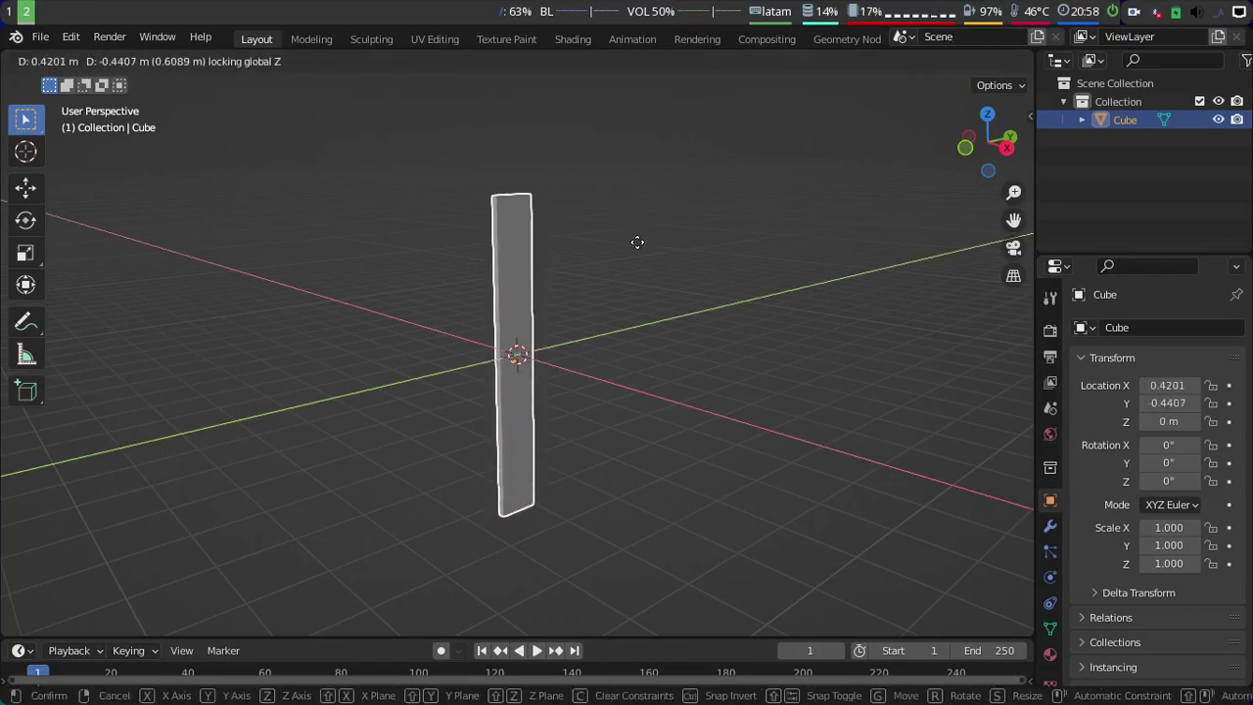
left_click(599, 406)
mouse_move(600, 387)
middle_mouse_down()
mouse_move(558, 398)
mouse_move(571, 404)
middle_mouse_up()
left_click(572, 404)
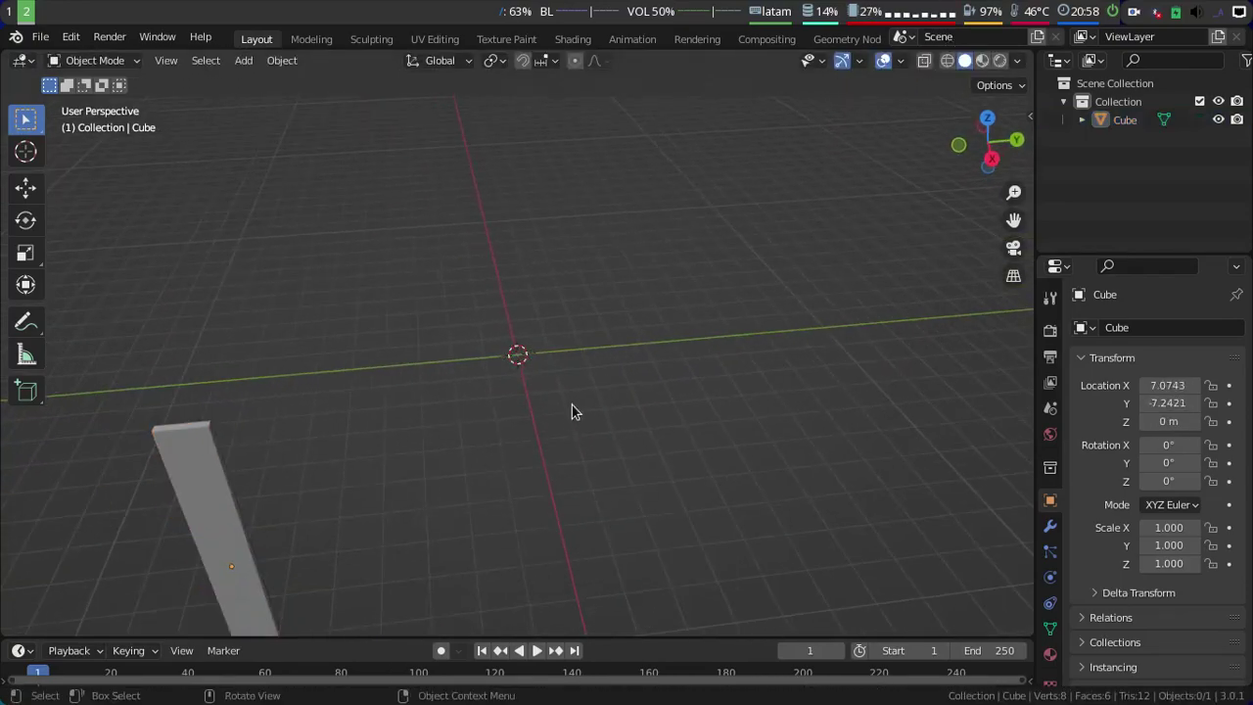
- Add a Bezier curve at the origin
key("shift+a")
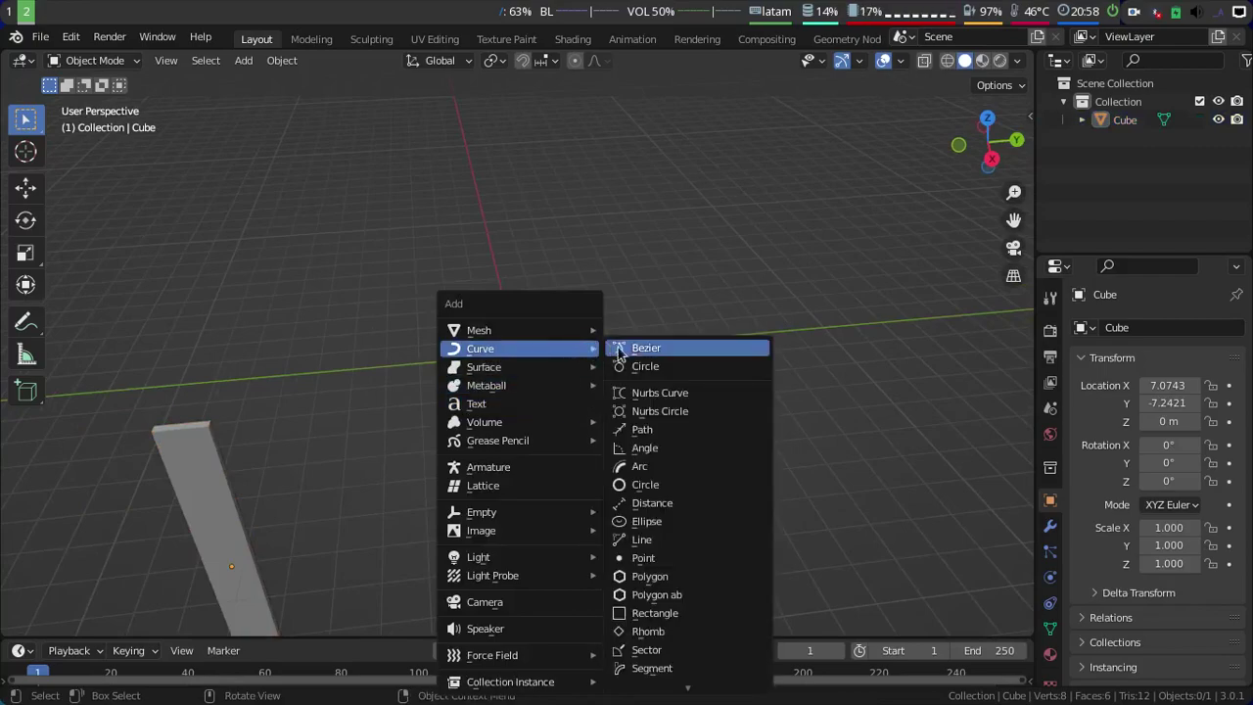
left_click(633, 354)
mouse_move(630, 358)
middle_mouse_down()
mouse_move(588, 405)
mouse_move(754, 343)
mouse_move(823, 435)
mouse_move(797, 400)
middle_mouse_up()
- Rotate the plank's mesh 90° around Z in Edit Mode, then return to Object Mode
left_click(823, 435)
key("Tab")
type("r")
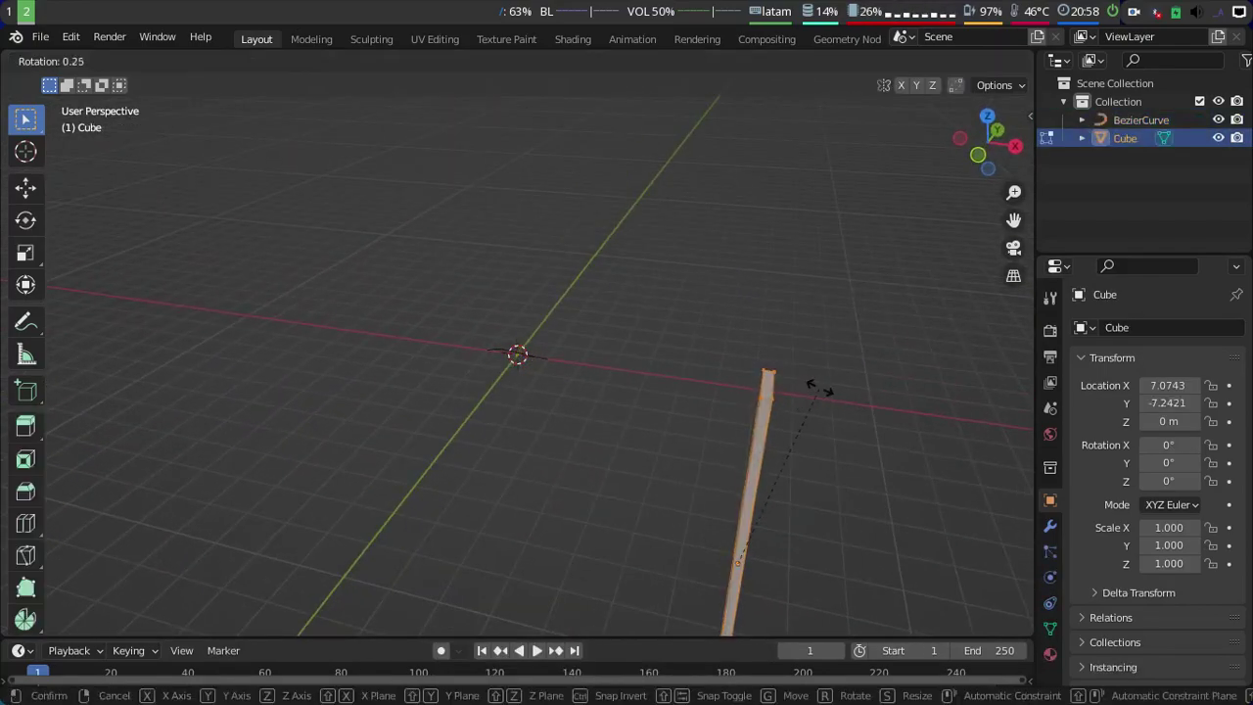
type("z90")
key("Return")
middle_click_drag(816, 388, 551, 362)
key("Tab")
key("h")
- Scale the Bezier curve's control points by 2 and switch to the Geometry Nodes workspace
left_click(553, 355)
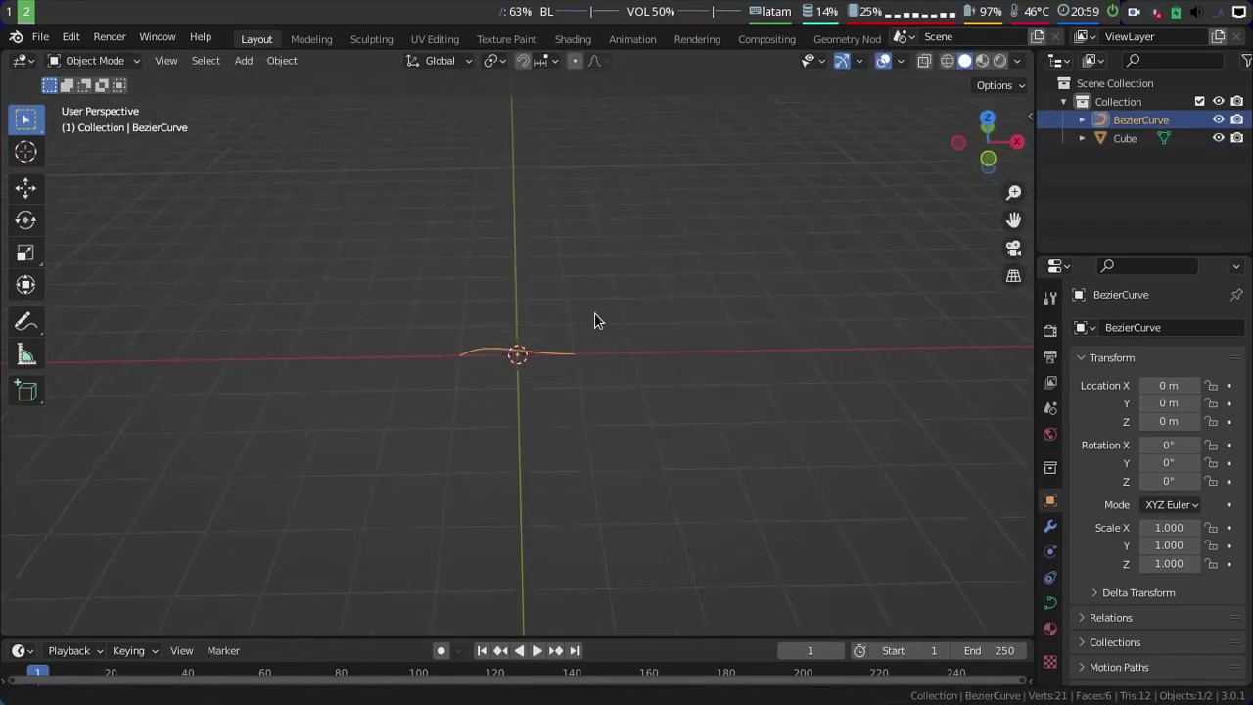
key("Tab")
type("s2")
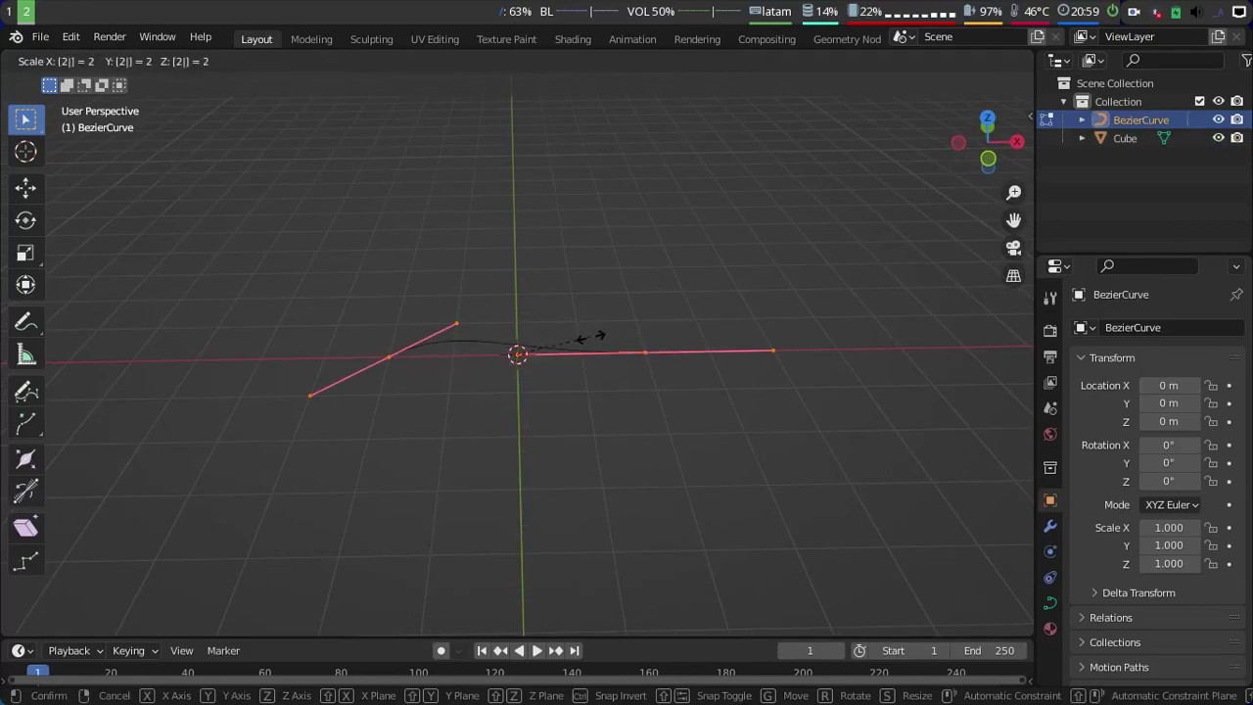
key("Return")
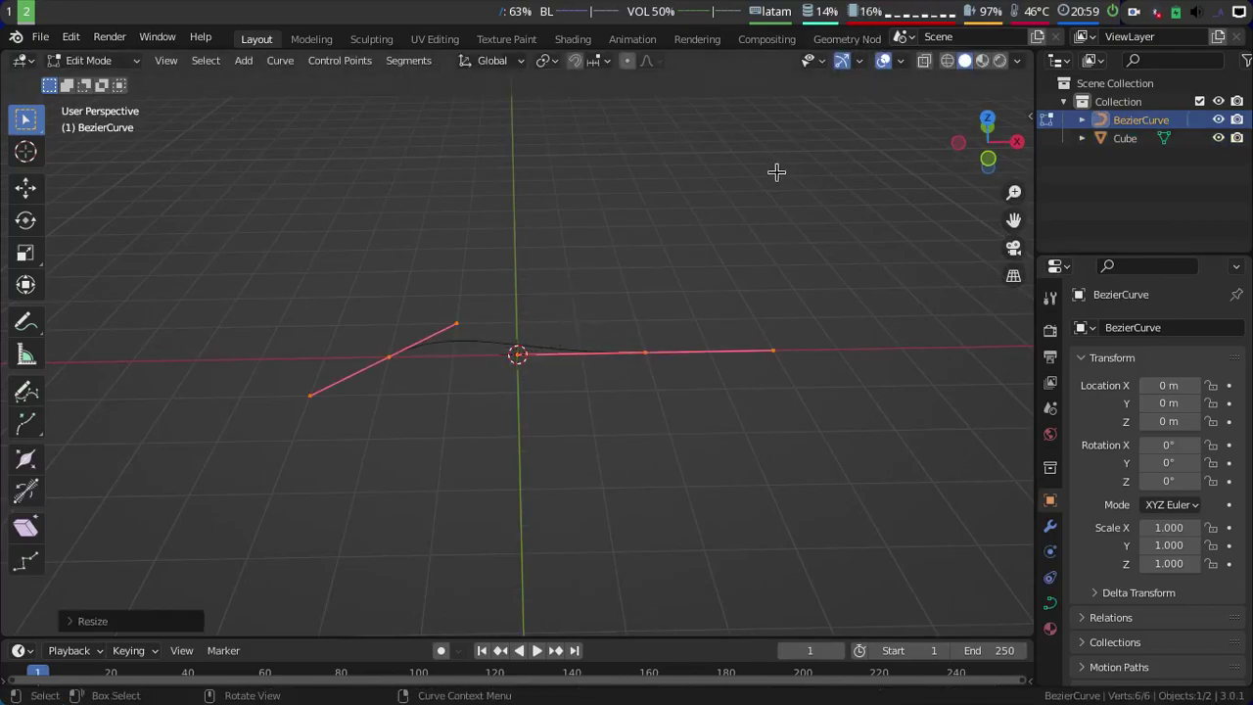
key("Tab")
left_click(871, 40)
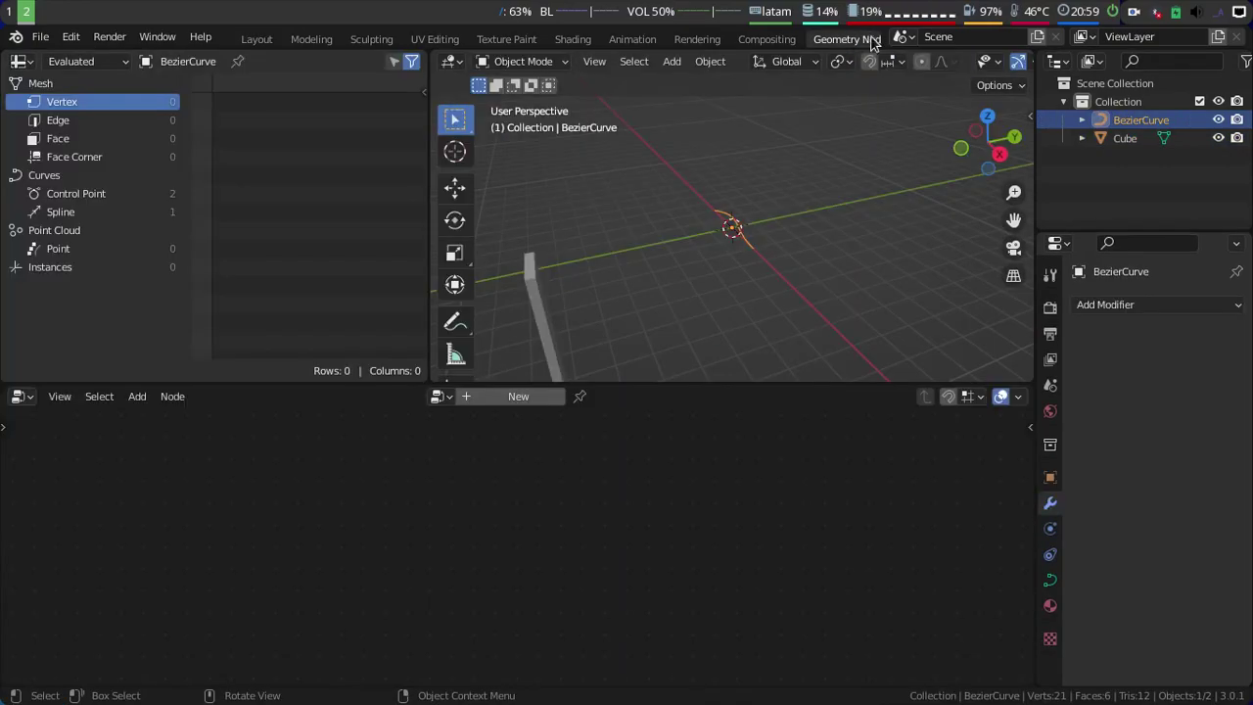
- Create a new node tree on the curve with an Object Info node exposed as a modifier input
left_click(504, 395)
left_click_drag(430, 56, 392, 70)
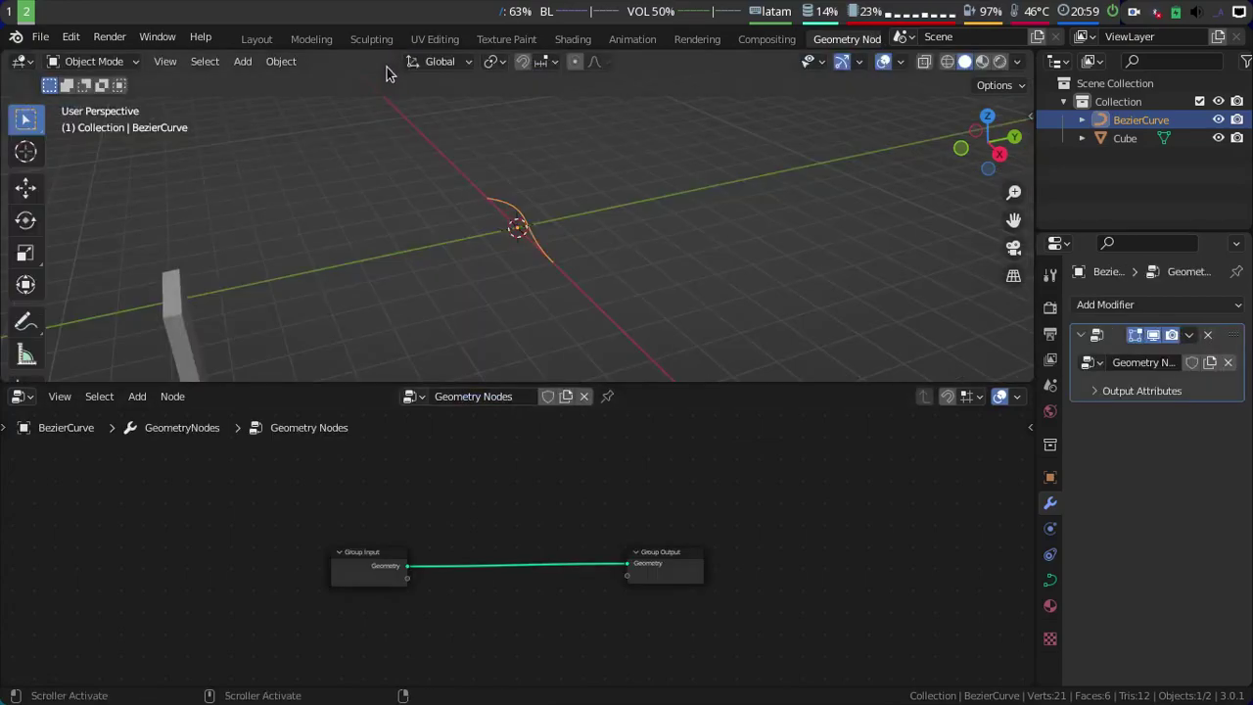
mouse_move(548, 216)
middle_mouse_down()
mouse_move(578, 229)
mouse_move(632, 225)
mouse_move(730, 200)
mouse_move(685, 255)
middle_mouse_up()
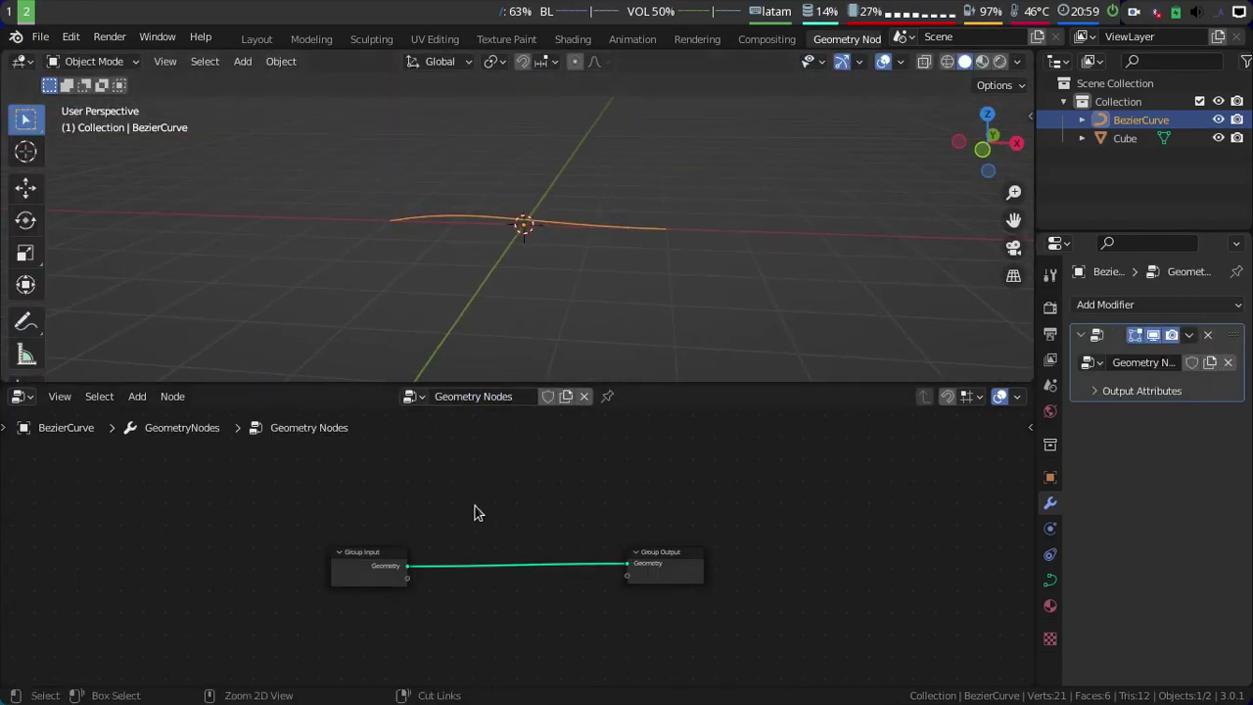
scroll(475, 512, "up", 2)
left_click(142, 395)
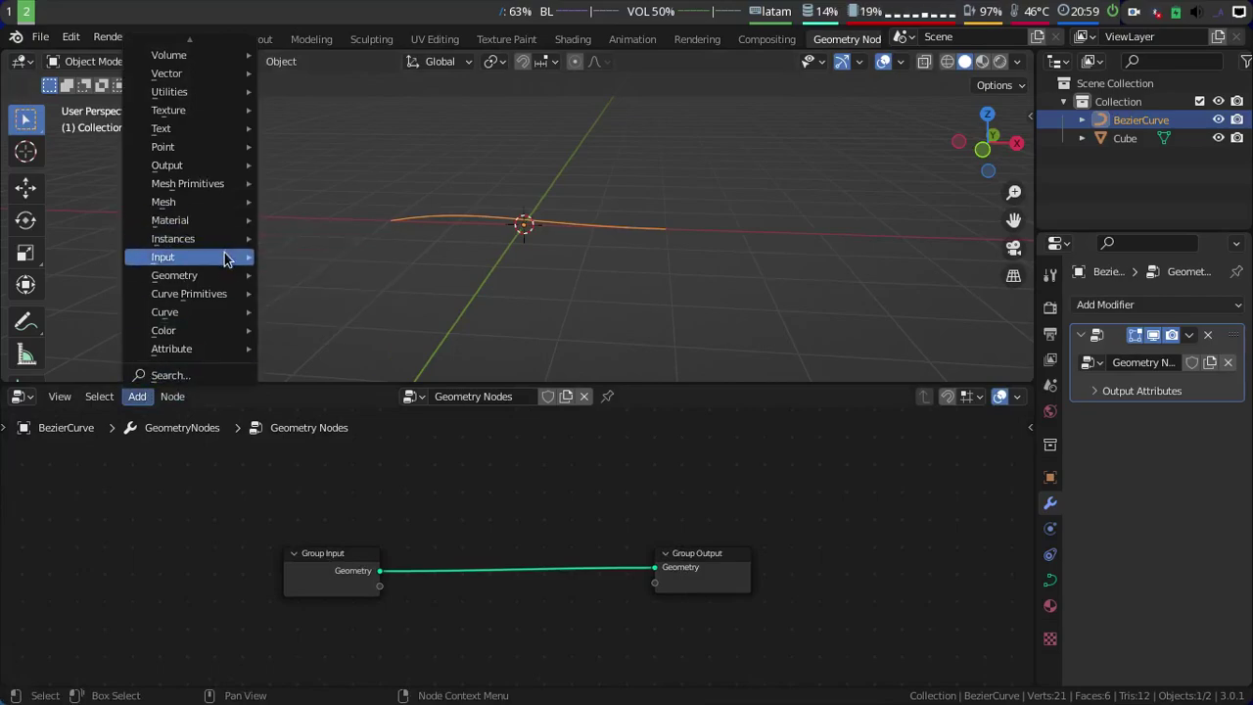
mouse_move(162, 257)
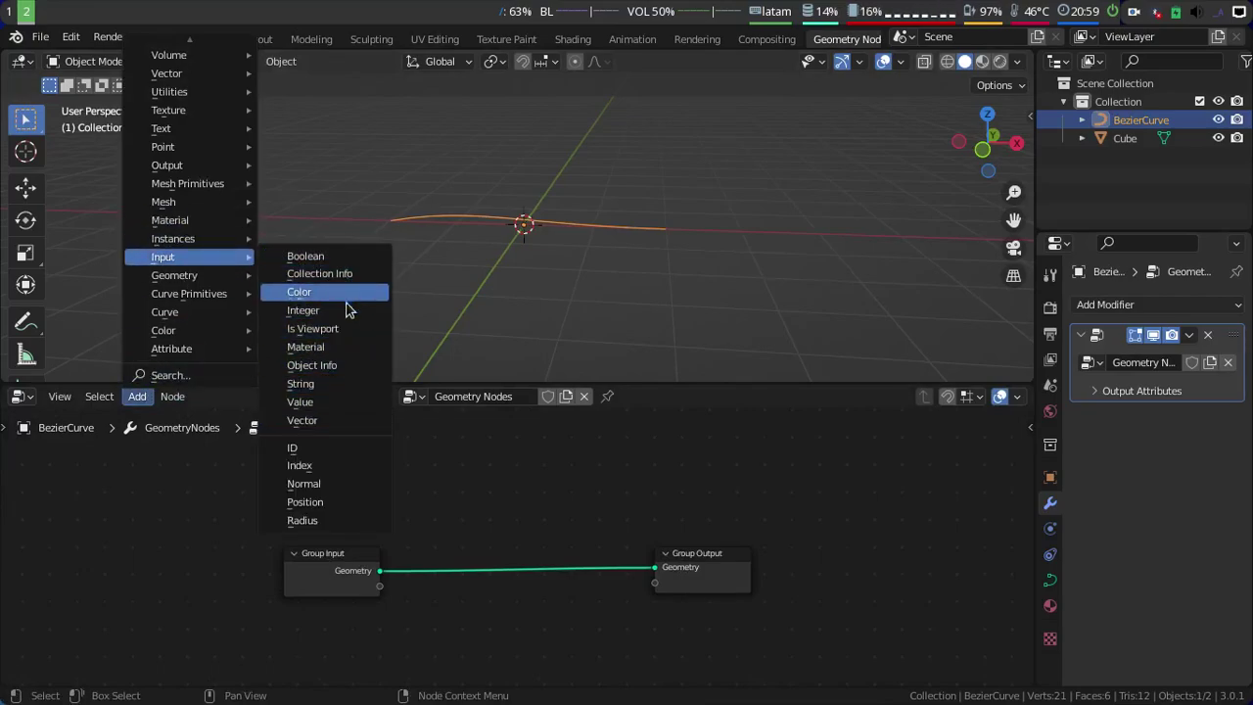
left_click(312, 364)
left_click(442, 530)
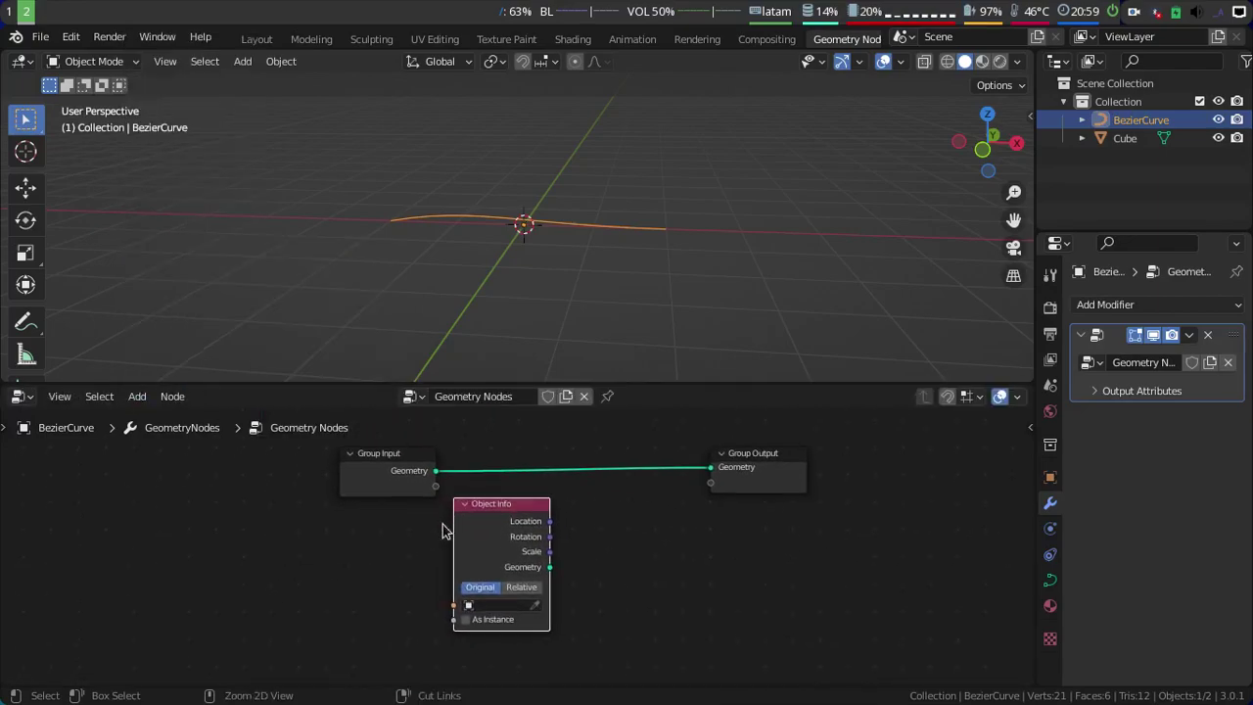
scroll(442, 531, "up", 1)
left_click_drag(430, 487, 330, 485)
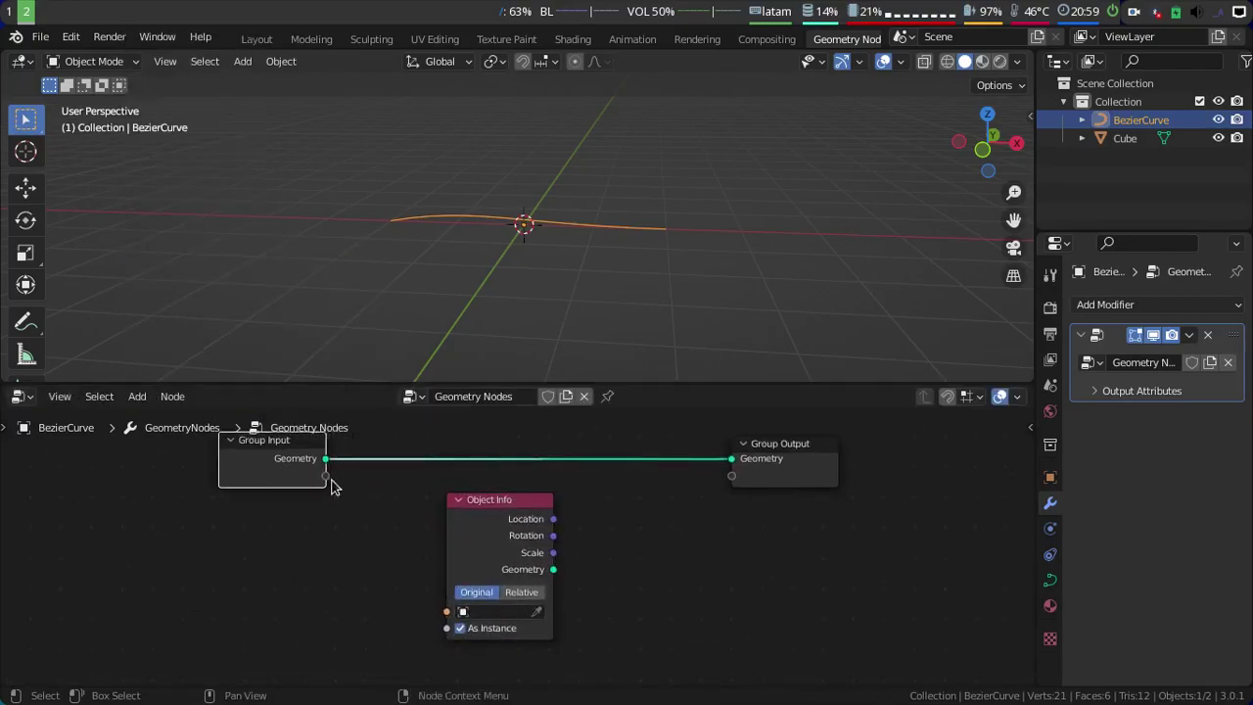
left_click_drag(443, 614, 446, 612)
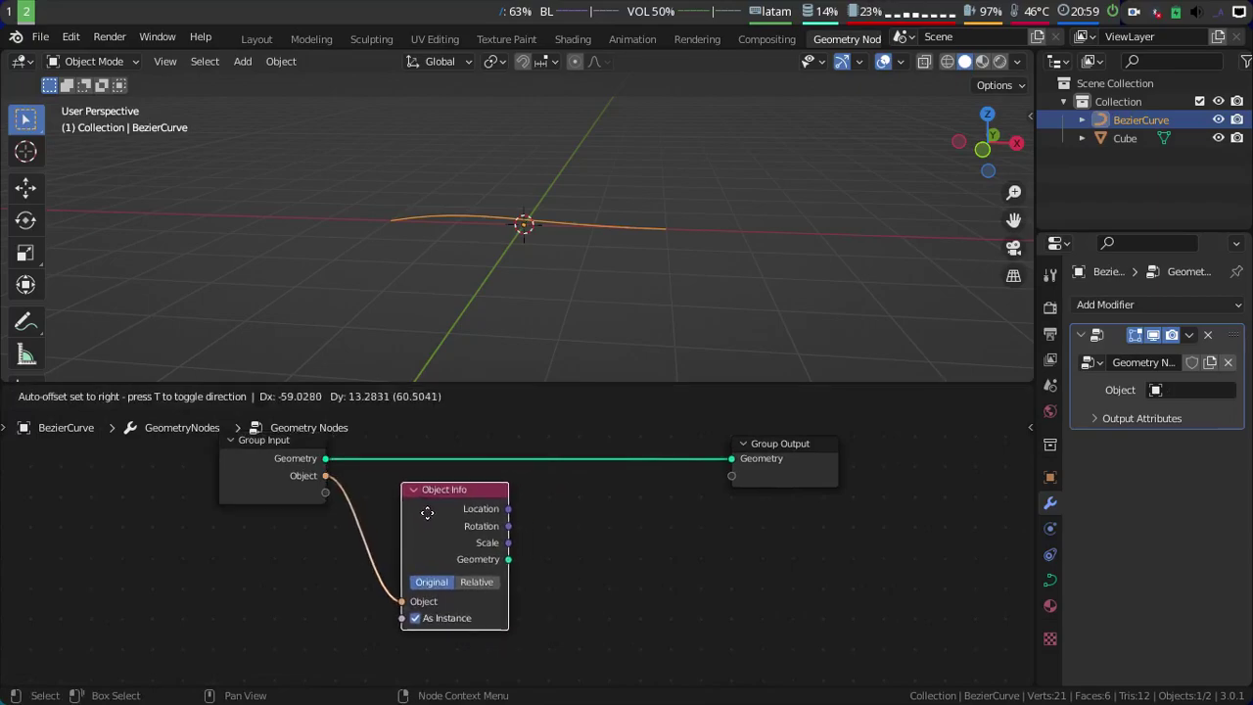
left_click_drag(499, 501, 425, 494)
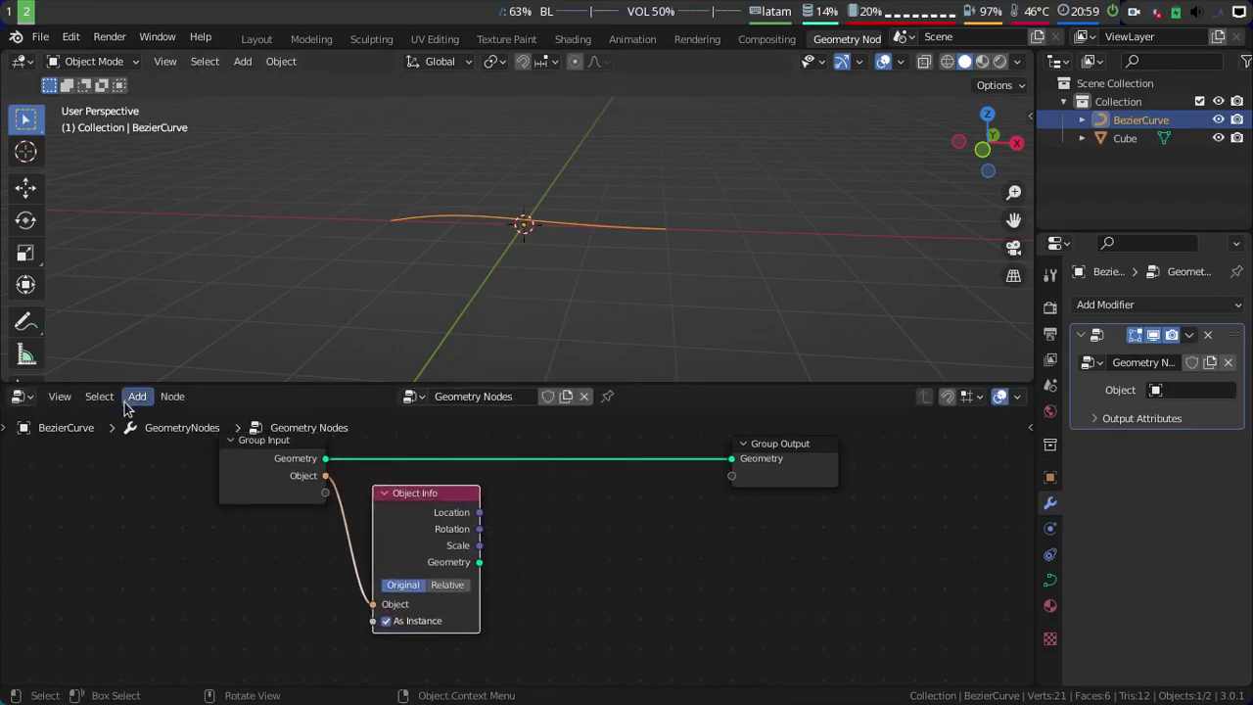
- Insert Instance on Points into the main link and set the modifier's Object field to Cube
left_click(127, 399)
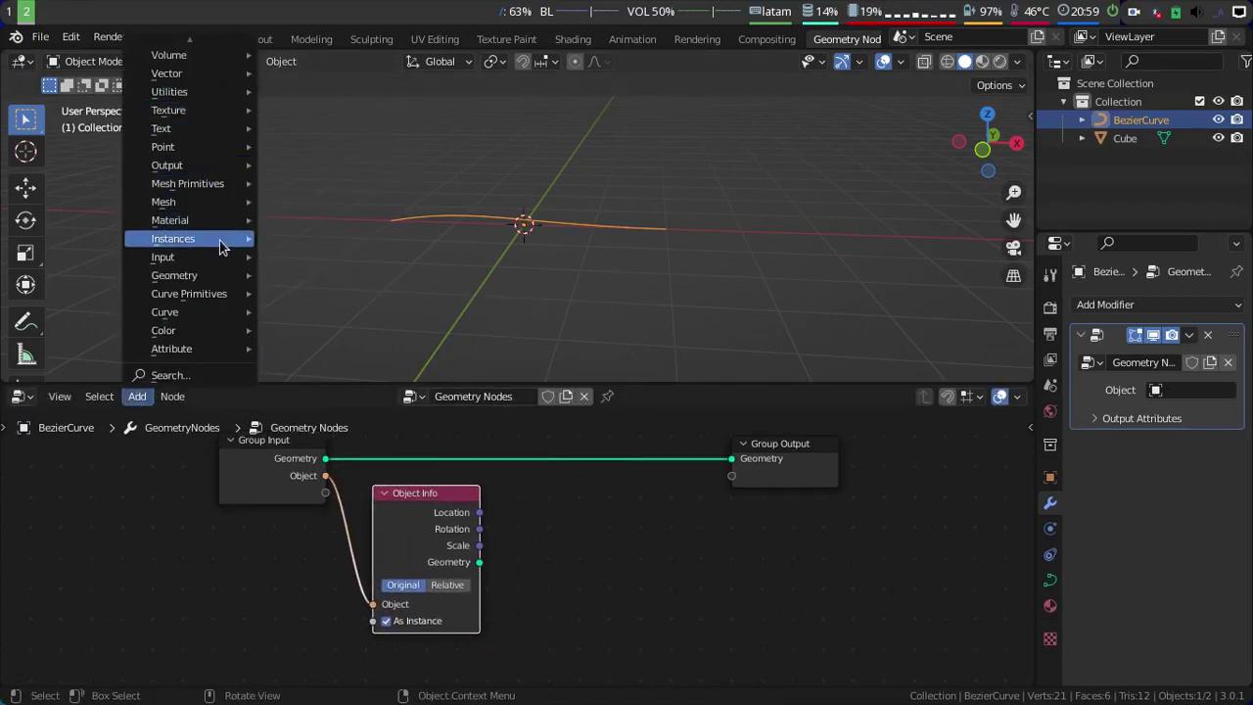
mouse_move(186, 238)
left_click(349, 250)
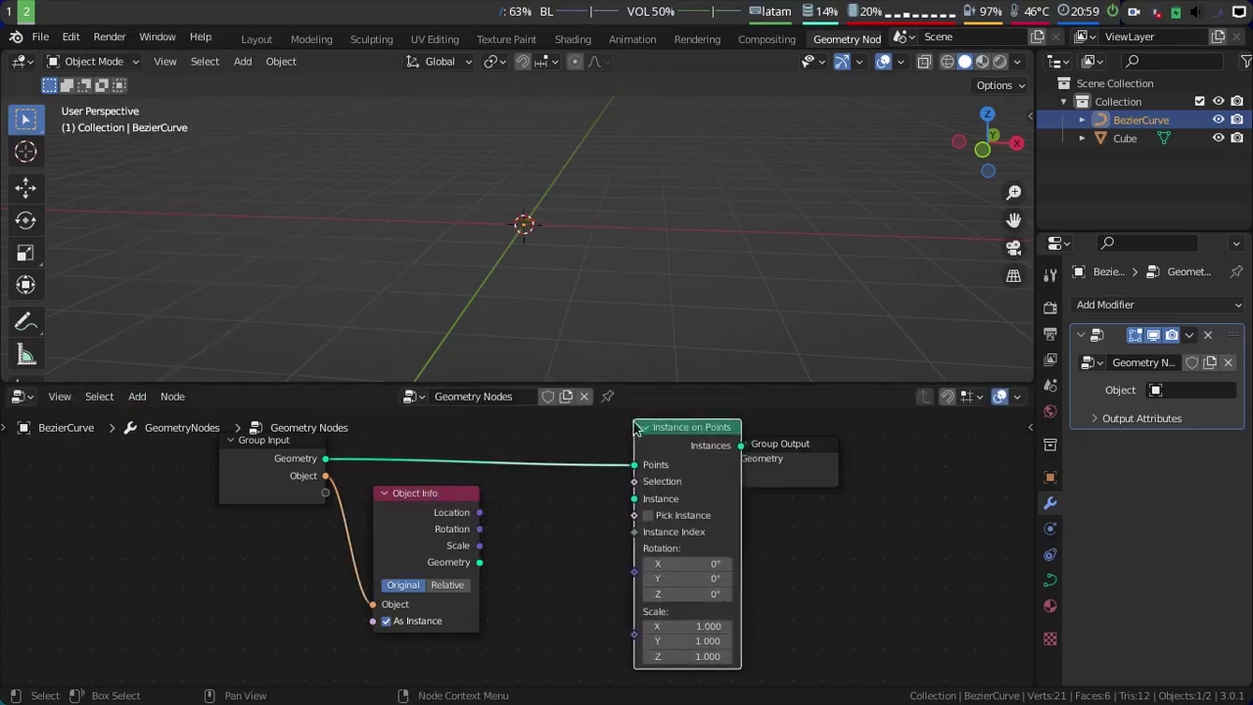
left_click(537, 489)
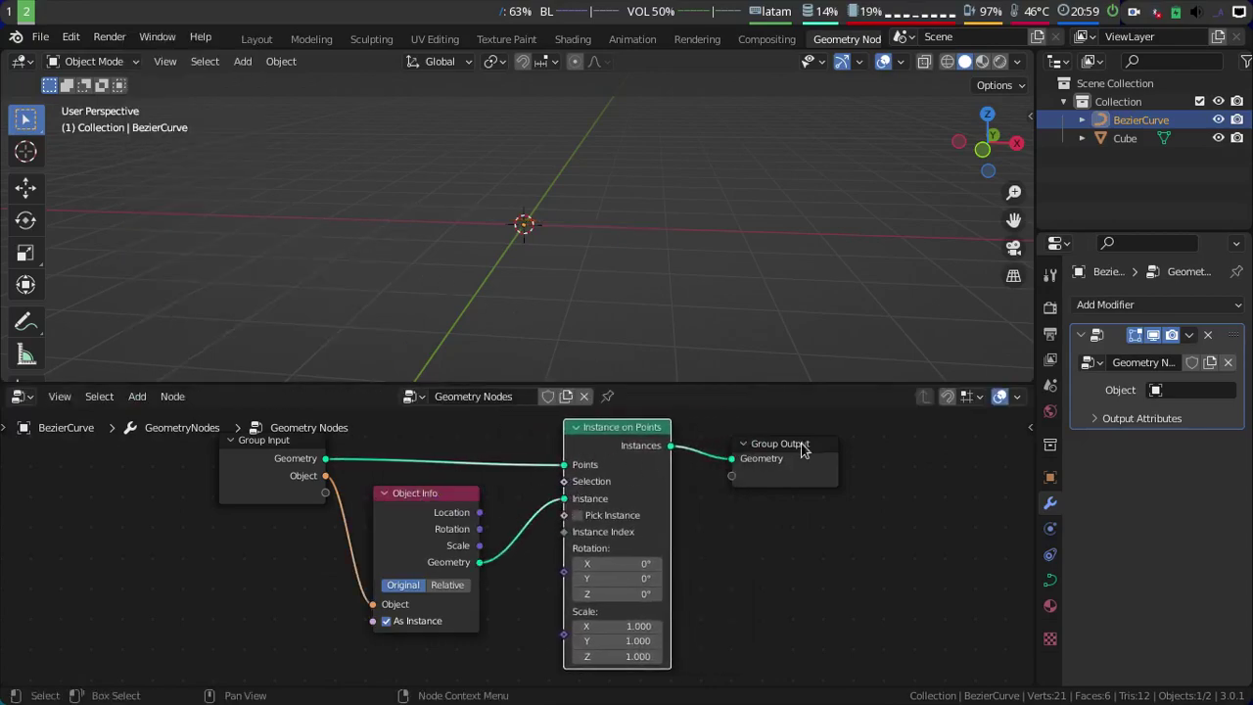
left_click_drag(801, 448, 974, 434)
left_click_drag(617, 427, 784, 419)
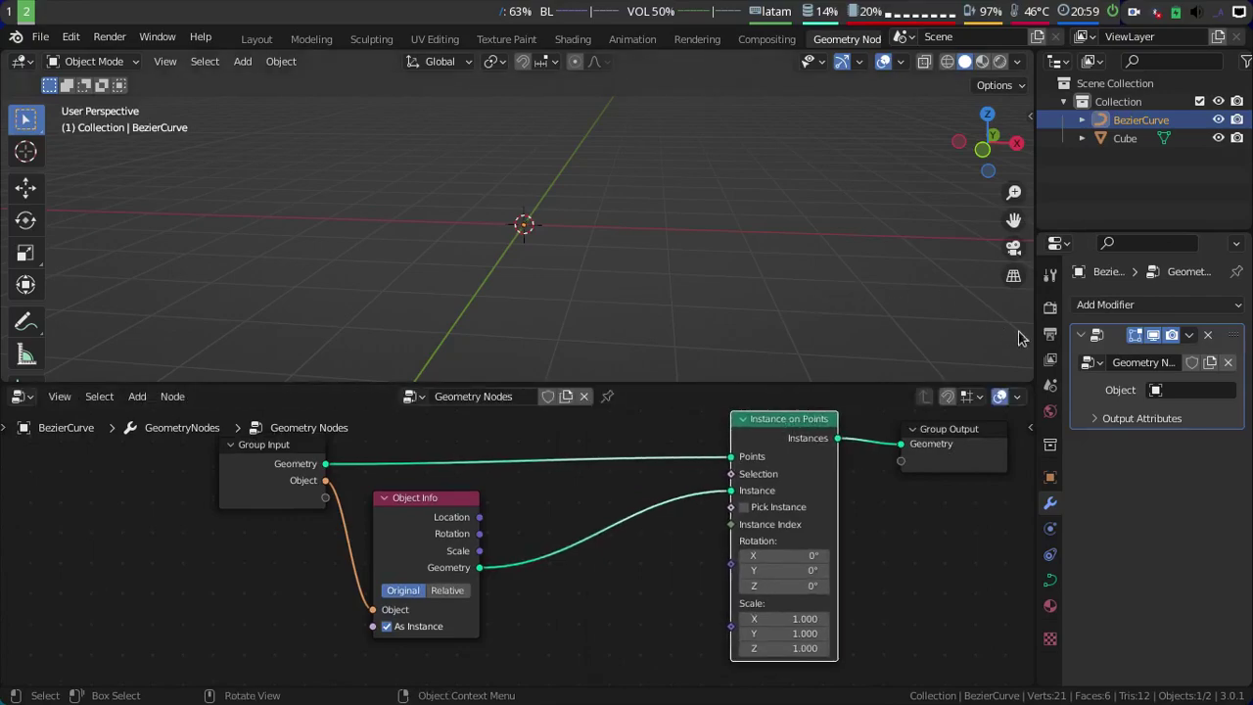
left_click(1173, 390)
left_click(1106, 433)
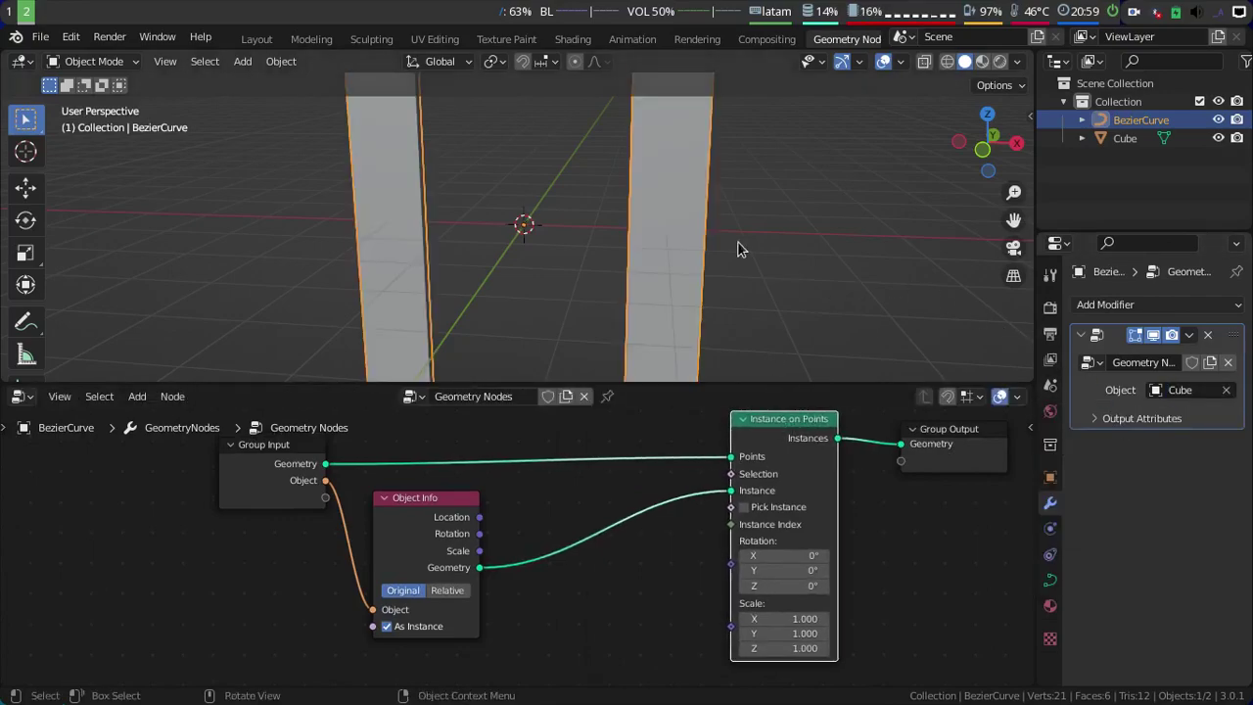
middle_click_drag(709, 293, 715, 332)
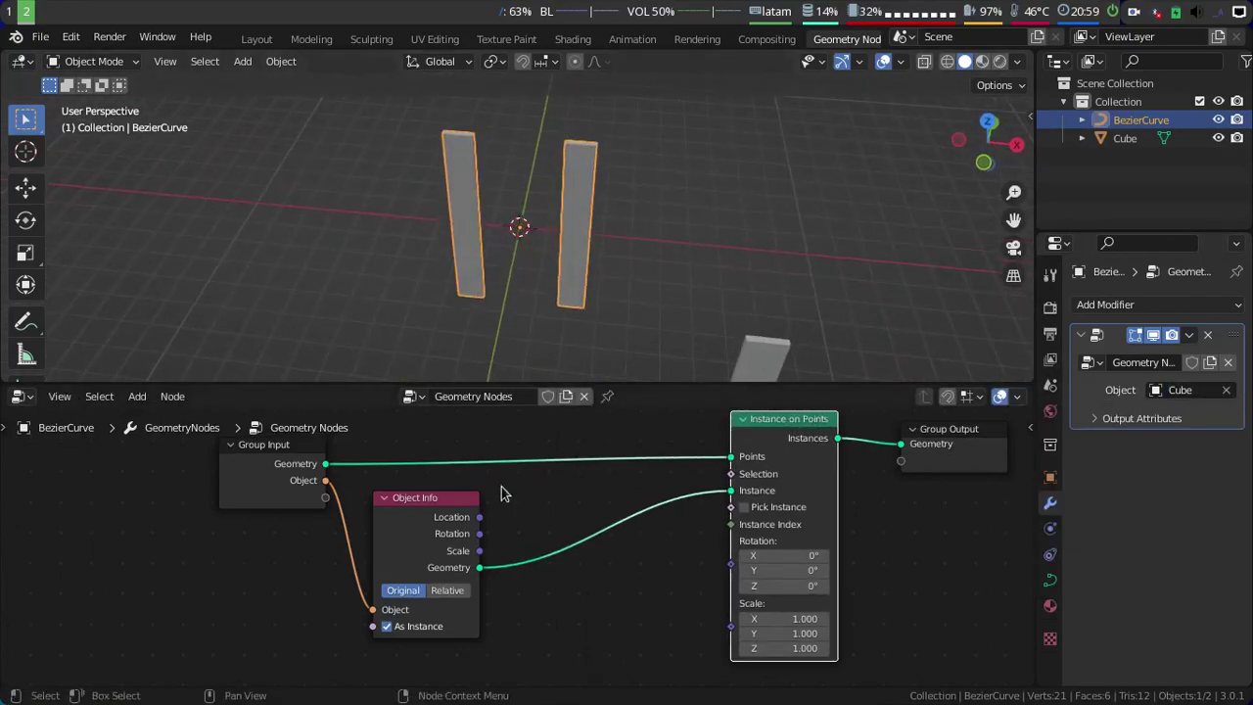
left_click_drag(466, 527, 499, 604)
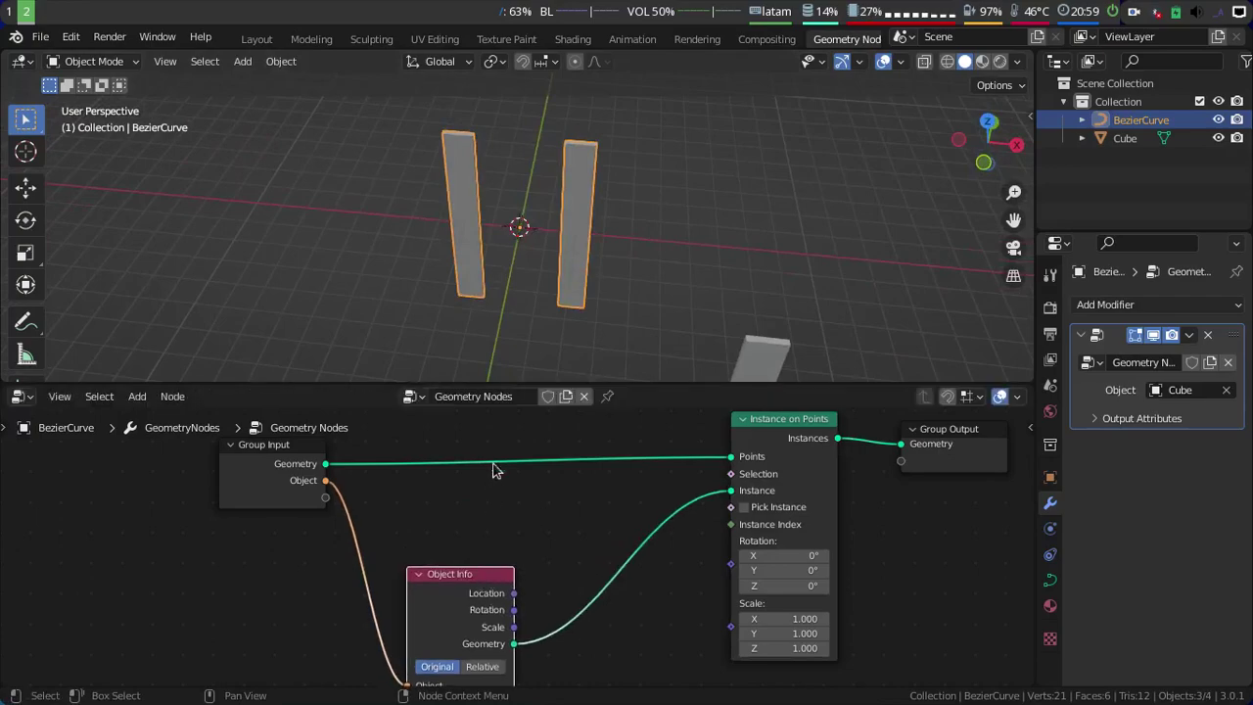
- Insert a Resample Curve node, expose its Count on the modifier and set it to 5
left_click(138, 397)
mouse_move(164, 311)
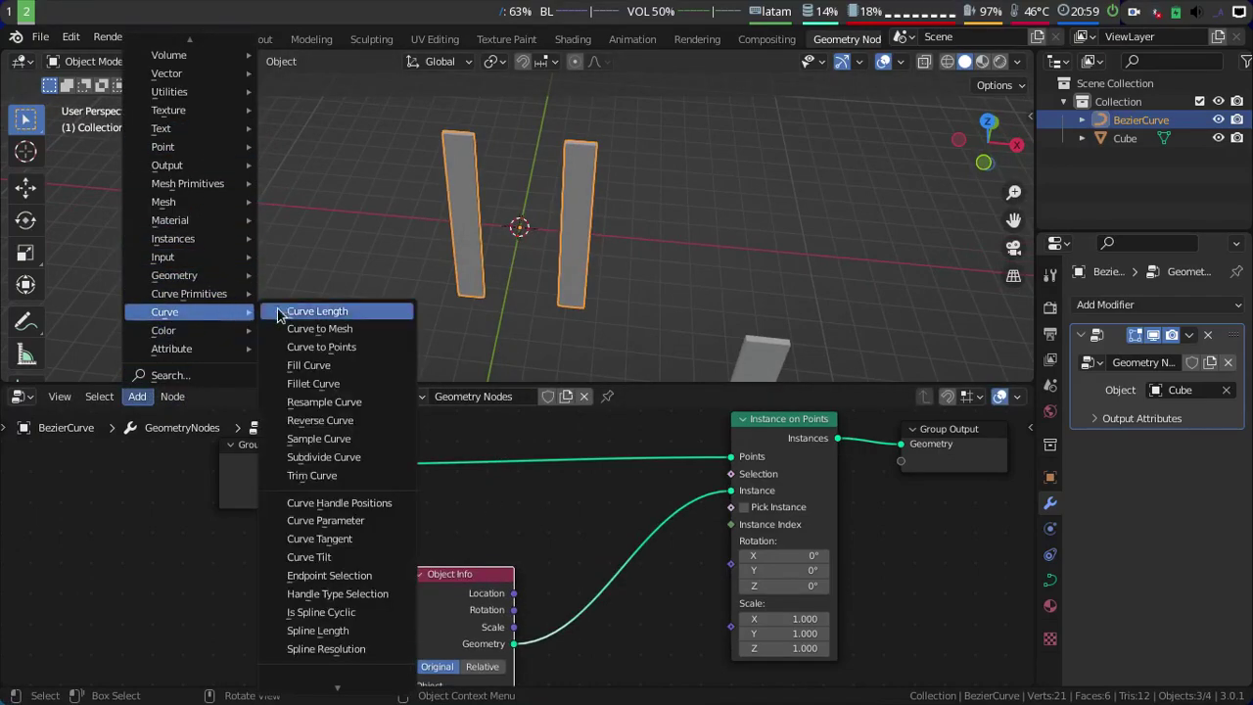
left_click(328, 401)
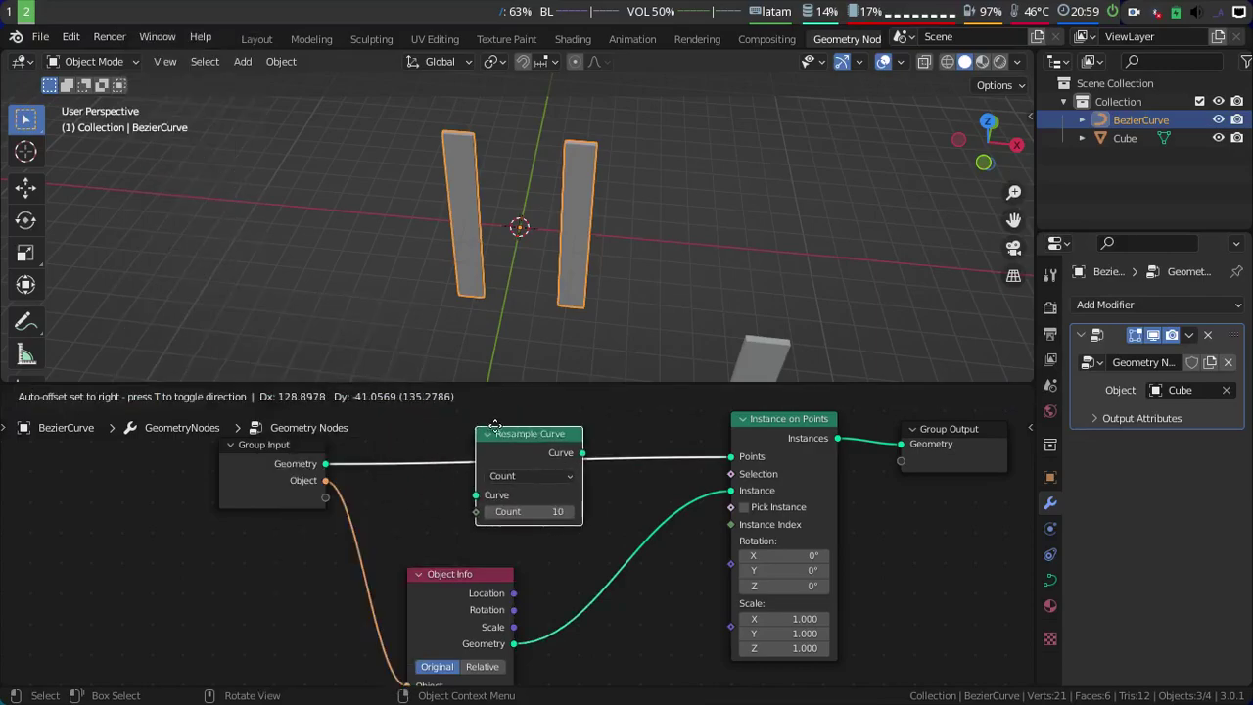
left_click(483, 430)
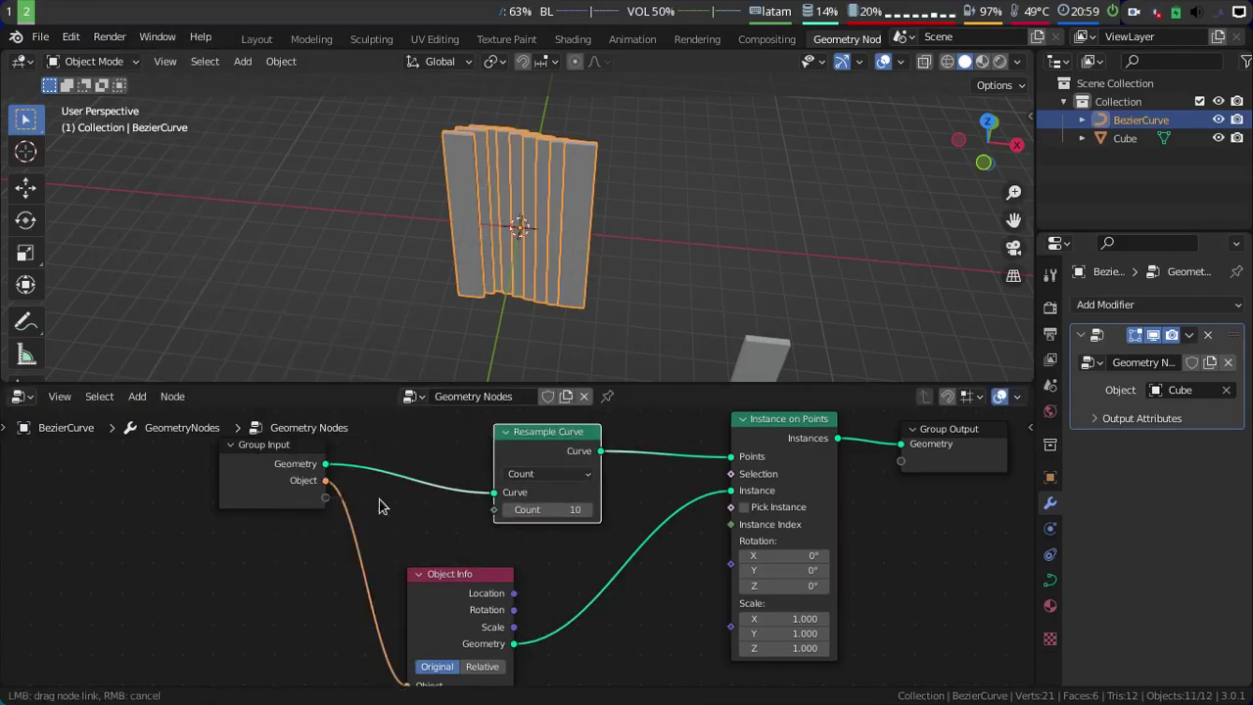
left_click_drag(499, 514, 325, 497)
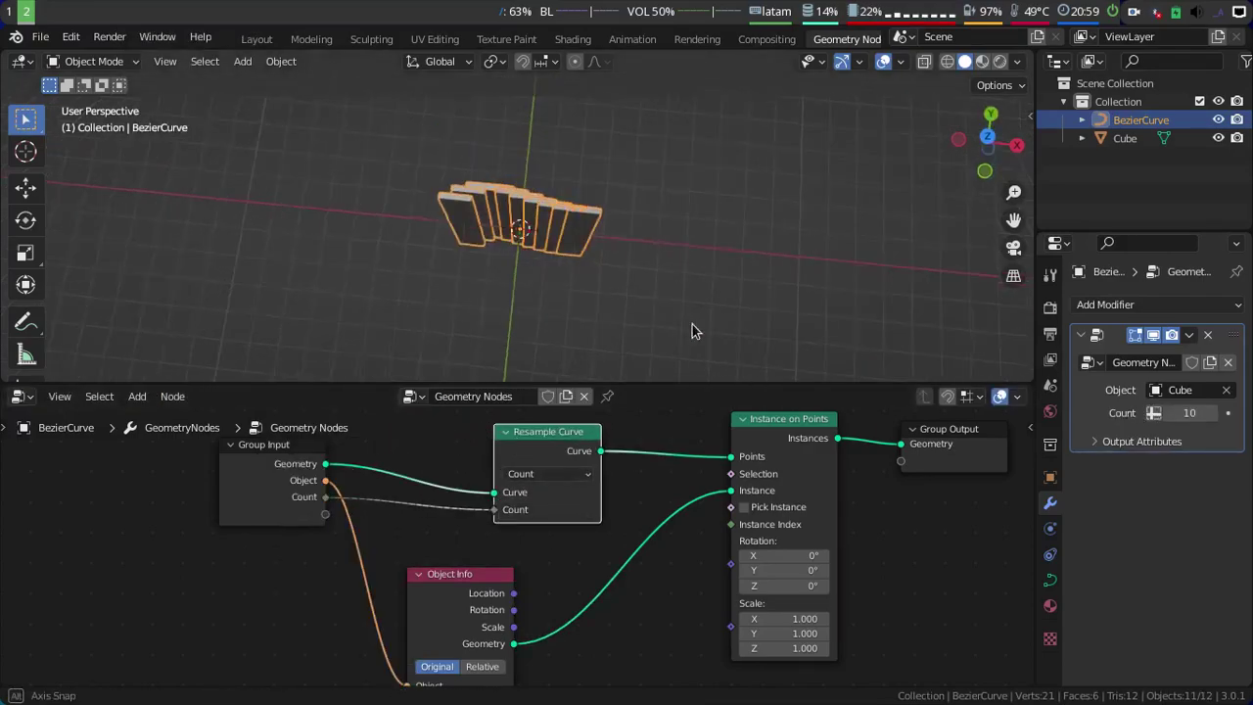
middle_click_drag(692, 324, 696, 284)
left_click_drag(1191, 413, 1188, 437)
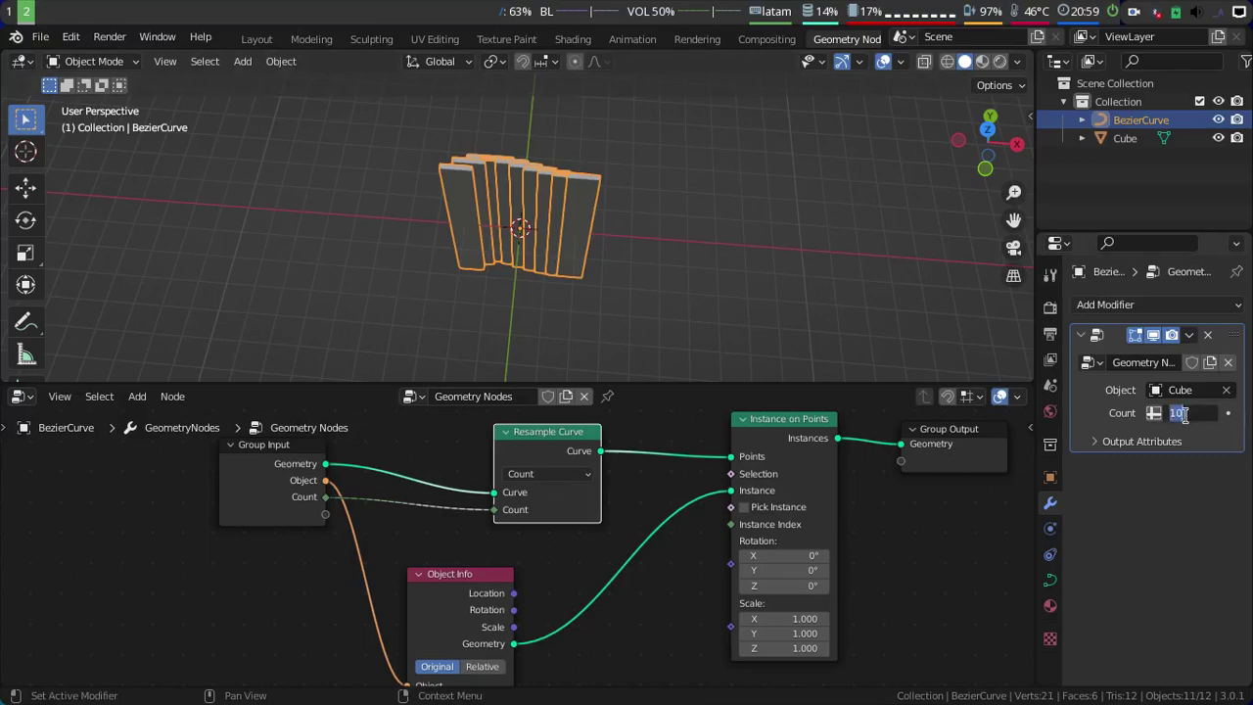
type("5")
key("Return")
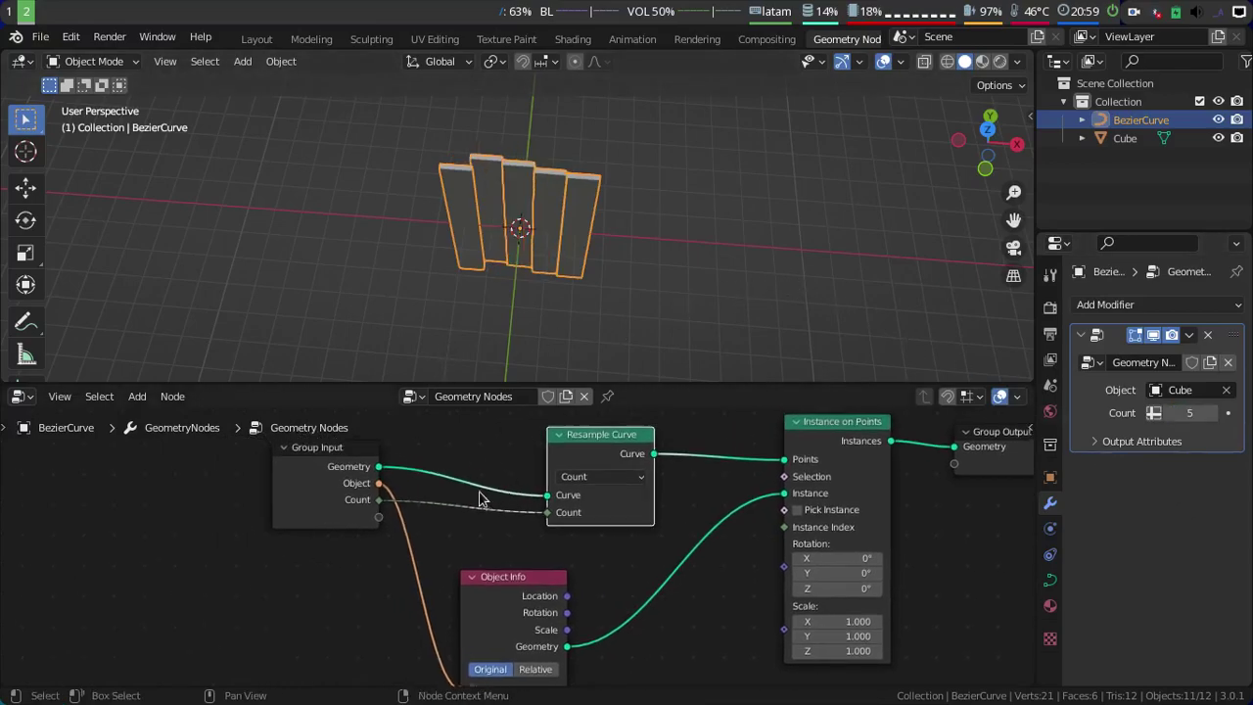
- Insert Curve to Points in Evaluated mode and wire its Rotation output to Instance on Points Rotation
mouse_move(468, 442)
left_mouse_down()
mouse_move(487, 453)
mouse_move(379, 470)
left_mouse_up()
left_click(137, 395)
mouse_move(186, 311)
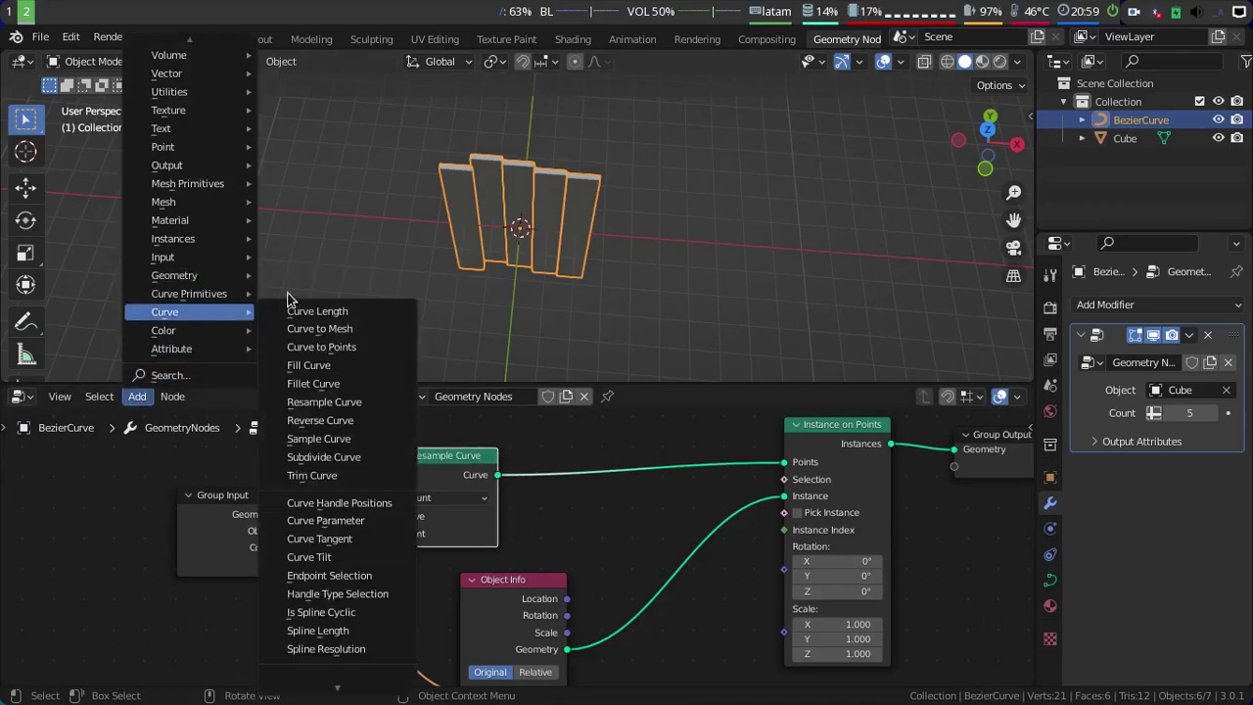
left_click(381, 349)
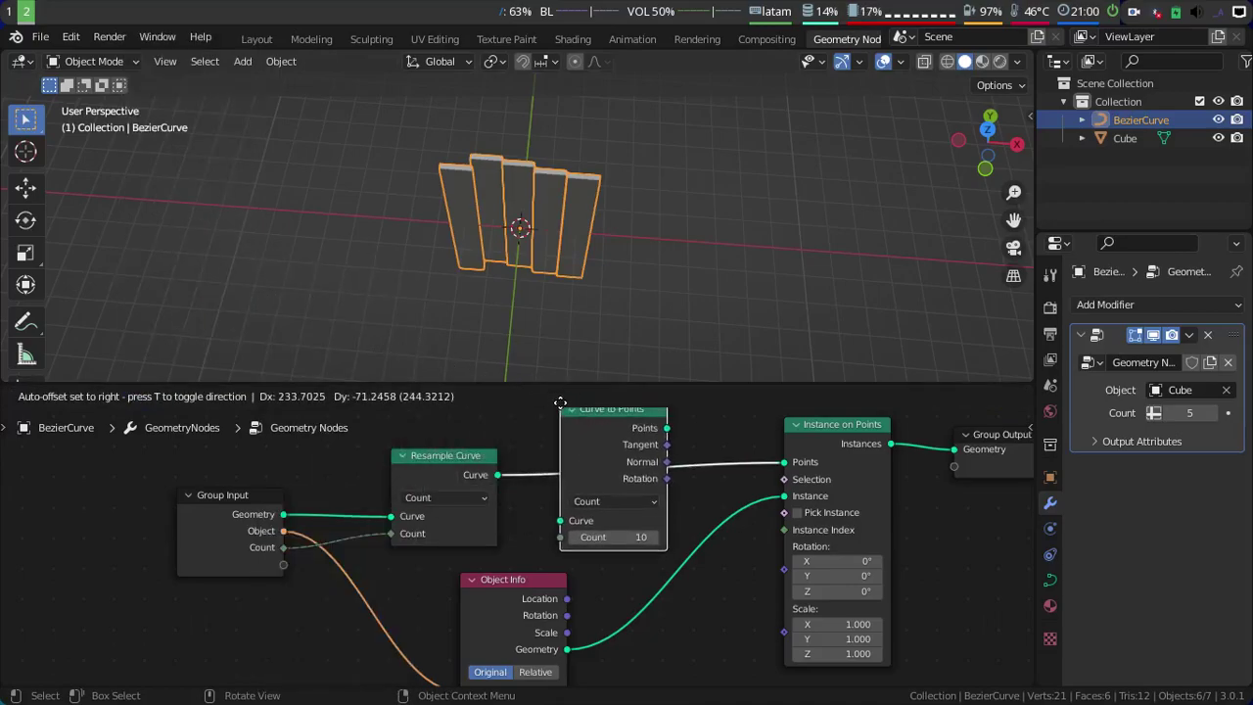
left_click(612, 384)
left_click(615, 503)
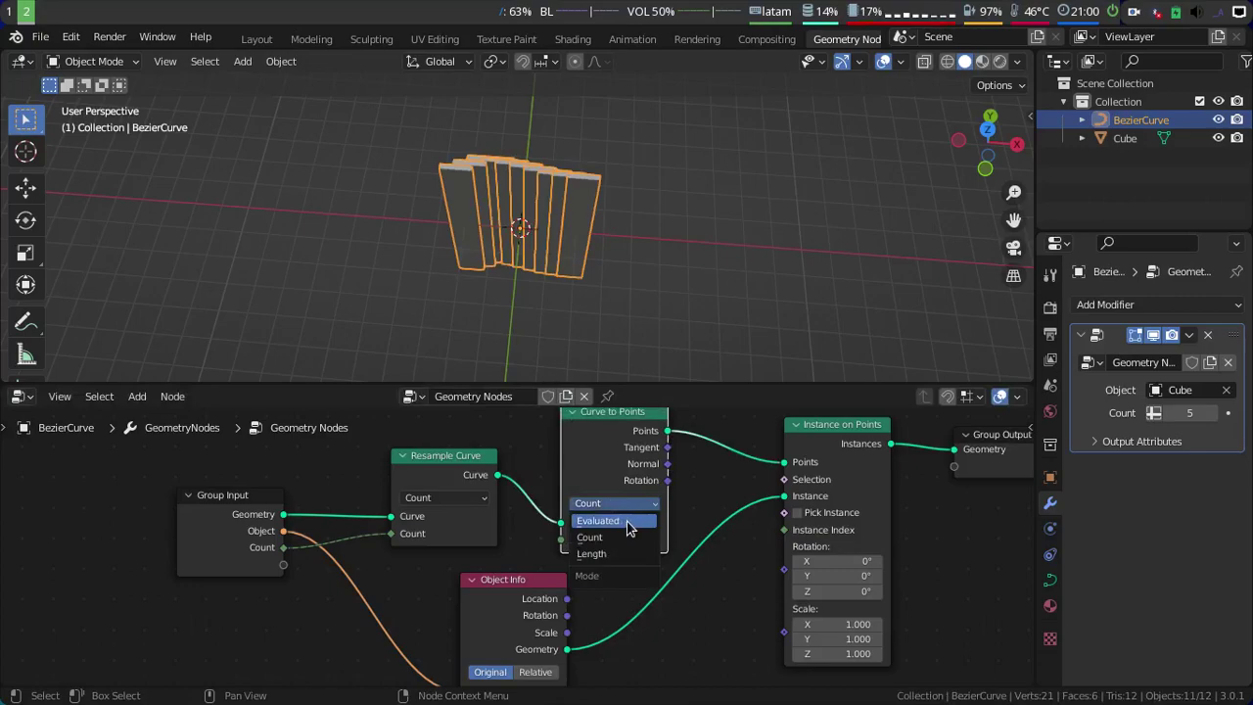
left_click(628, 522)
left_click_drag(626, 448, 601, 438)
middle_click_drag(601, 438, 501, 482)
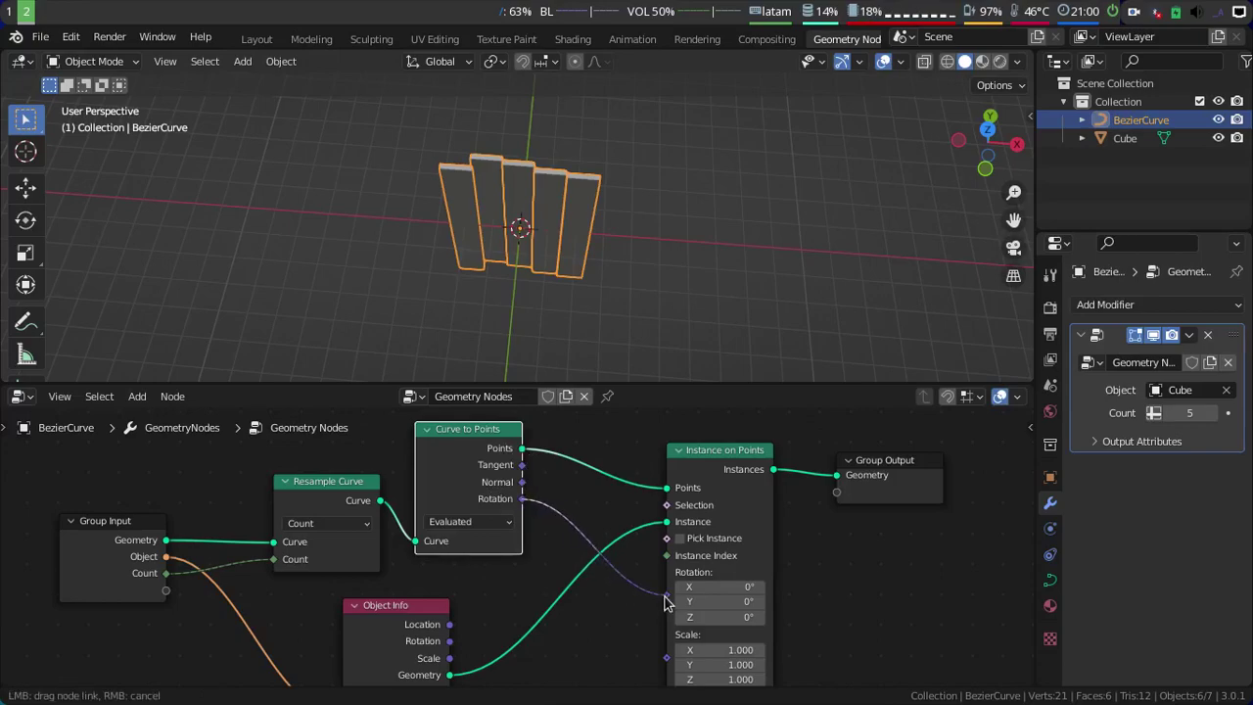
left_click_drag(665, 602, 666, 588)
mouse_move(604, 366)
middle_mouse_down()
mouse_move(610, 174)
mouse_move(409, 378)
middle_mouse_up()
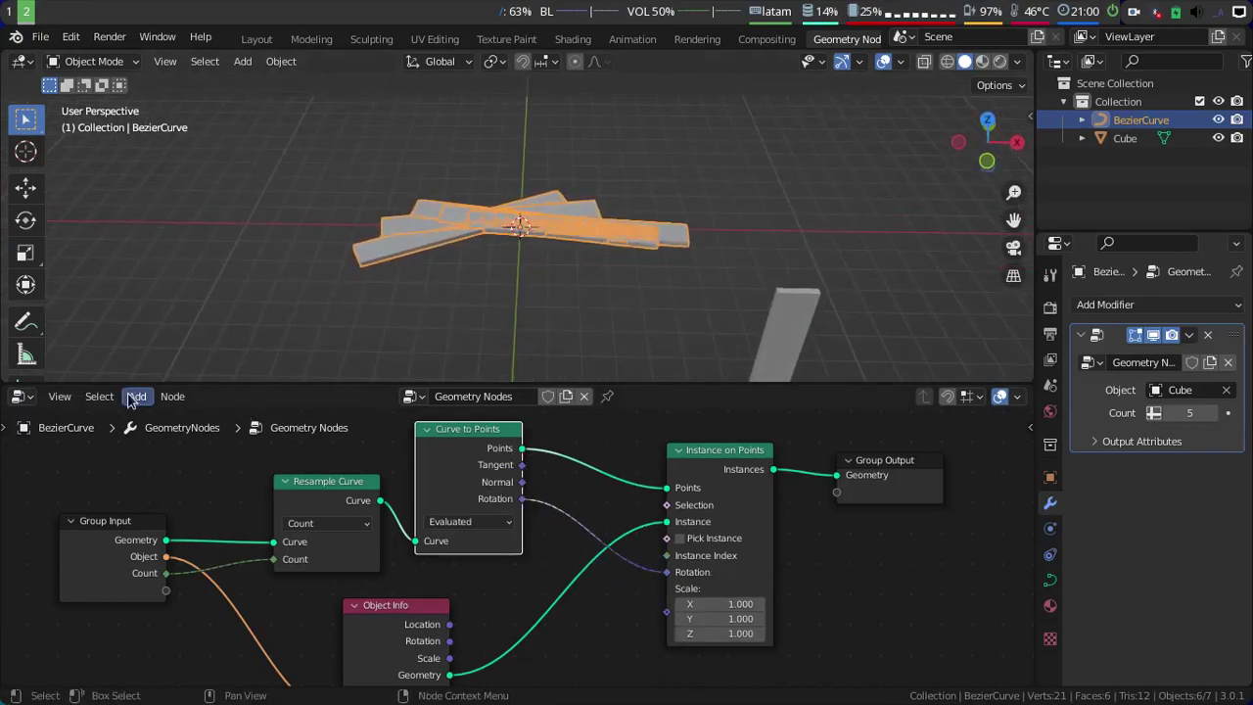
- Put a Vector Math Divide node with second vector Z 1 on the Rotation link, keeping 5 planks
left_click(135, 397)
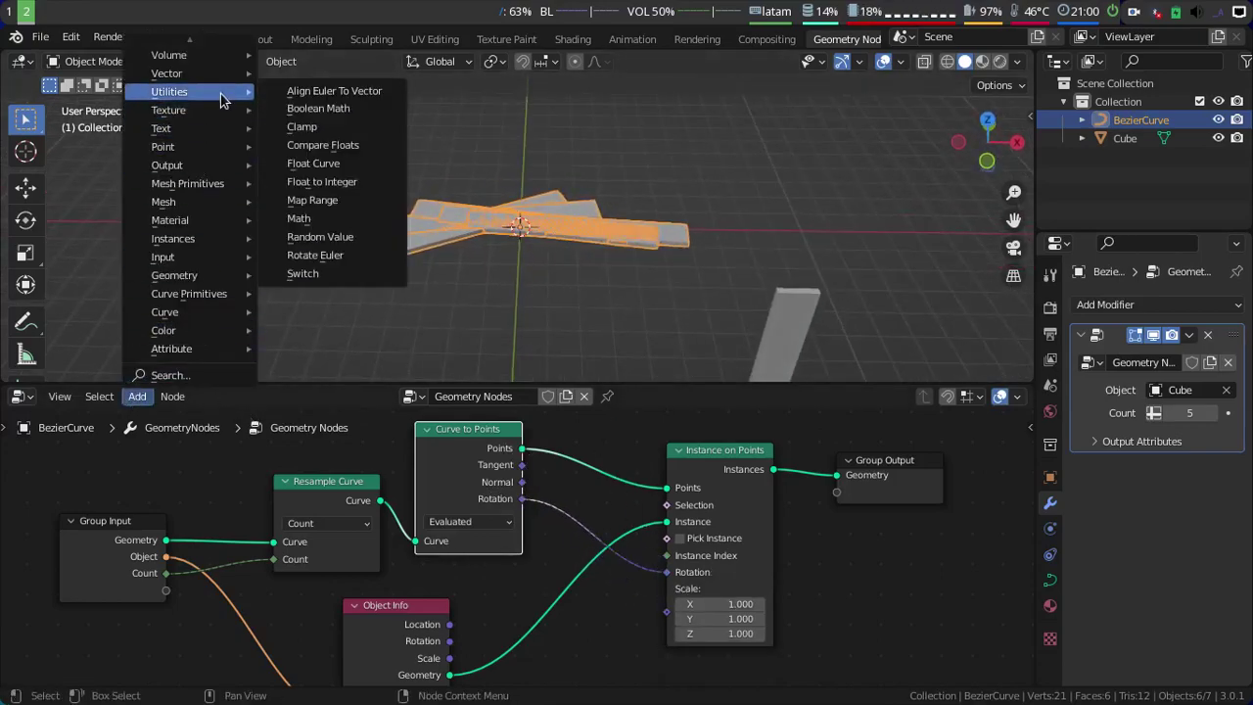
mouse_move(186, 73)
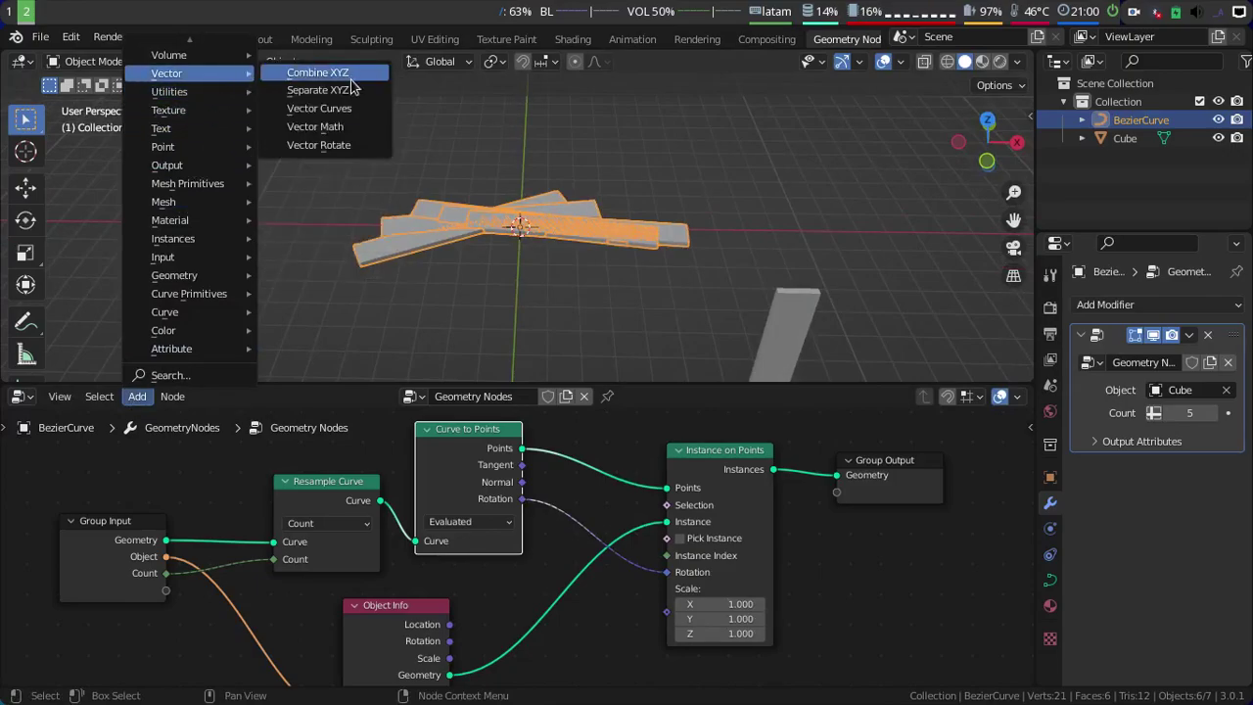
left_click(354, 126)
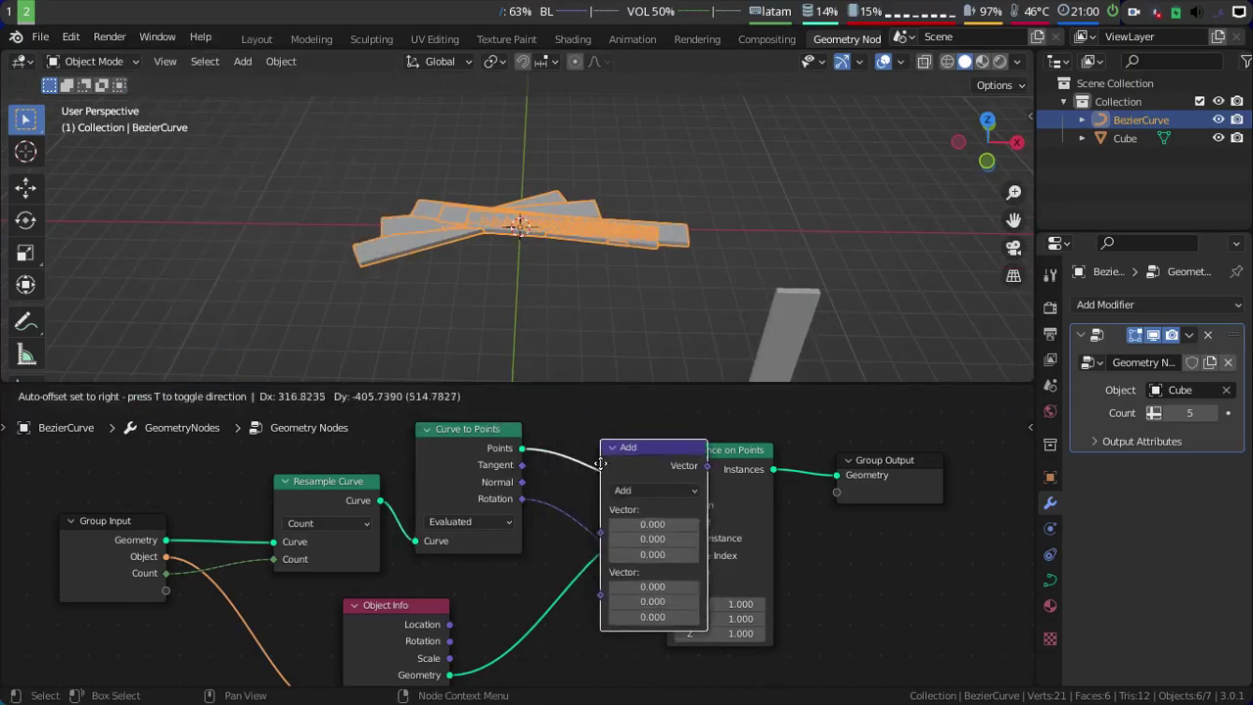
left_click(571, 510)
left_click(613, 480)
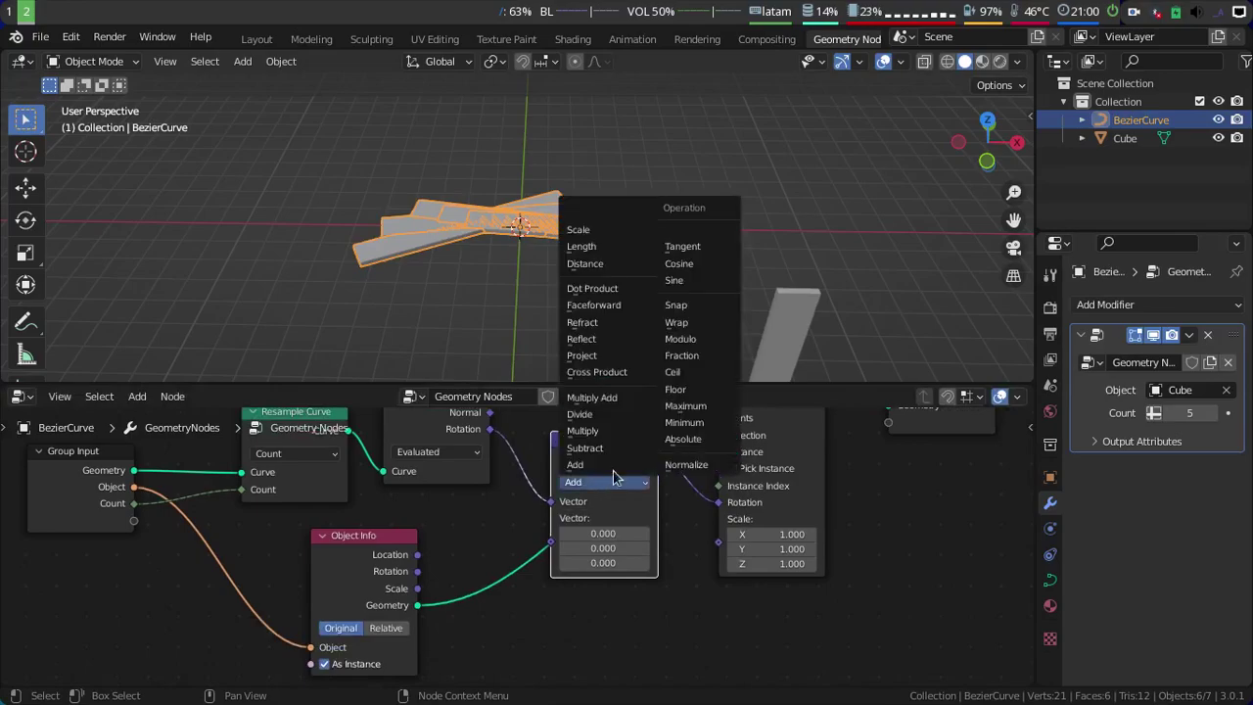
left_click(623, 418)
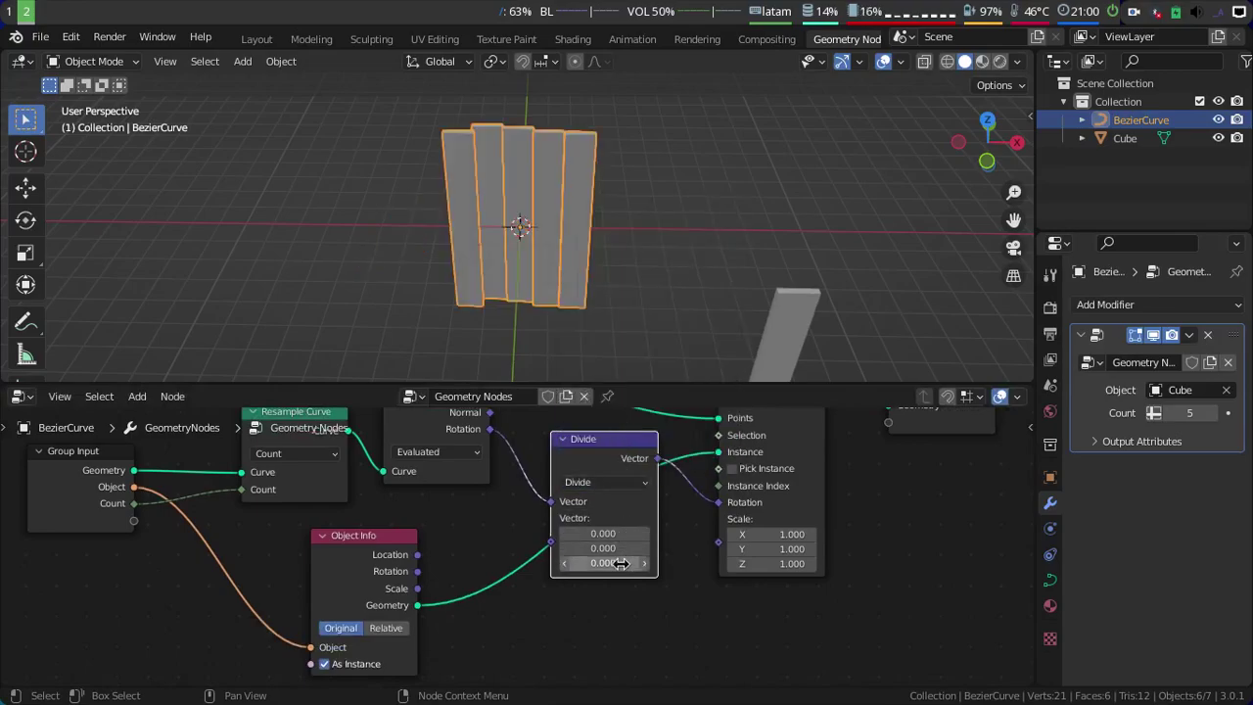
left_click(604, 563)
type("1")
key("Return")
mouse_move(607, 348)
middle_mouse_down()
mouse_move(578, 294)
mouse_move(714, 229)
middle_mouse_up()
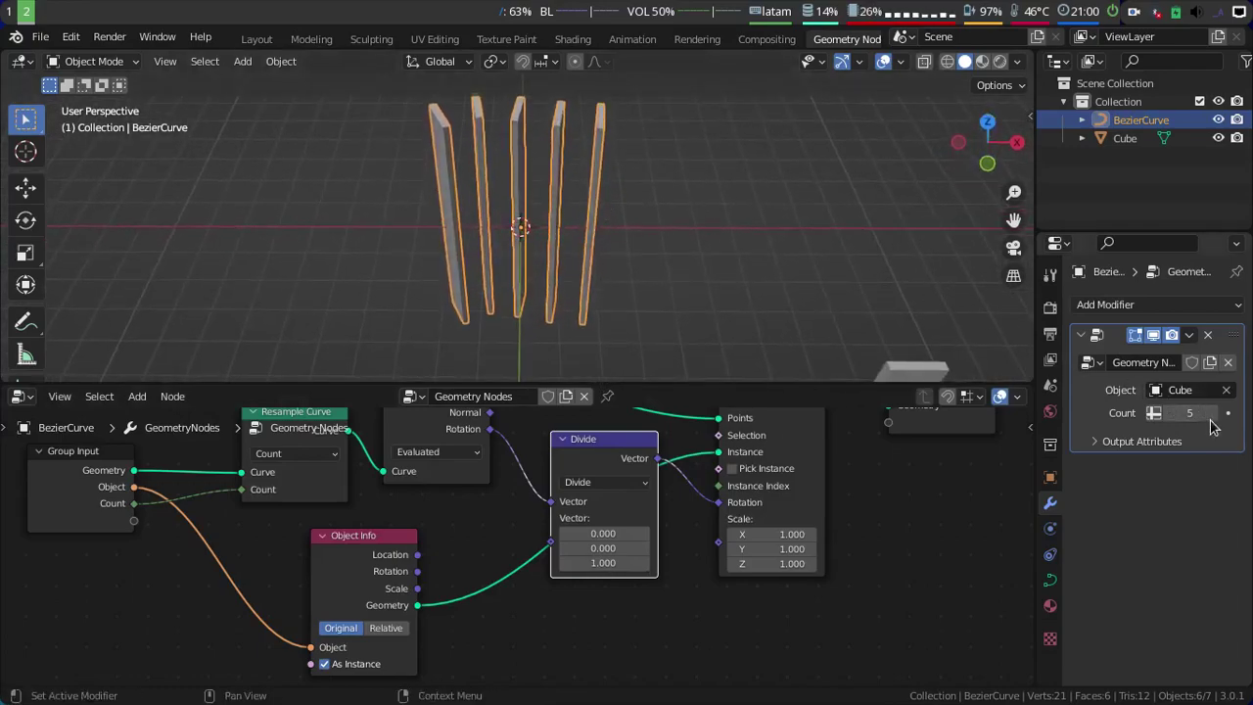
left_click_drag(1209, 419, 1144, 535)
middle_click_drag(298, 447, 489, 494)
left_click_drag(271, 496, 171, 524)
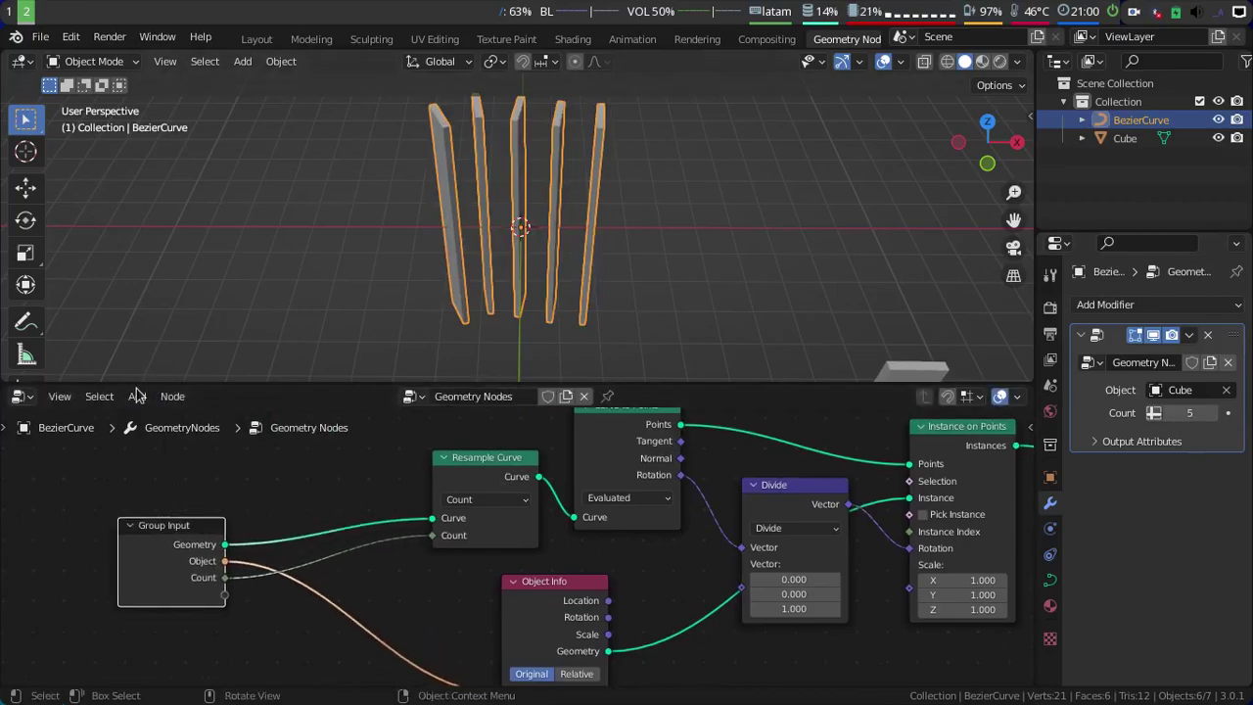
- Insert Trim Curve before Resample Curve and expose its End on the modifier at 1.000
left_click(137, 395)
mouse_move(186, 311)
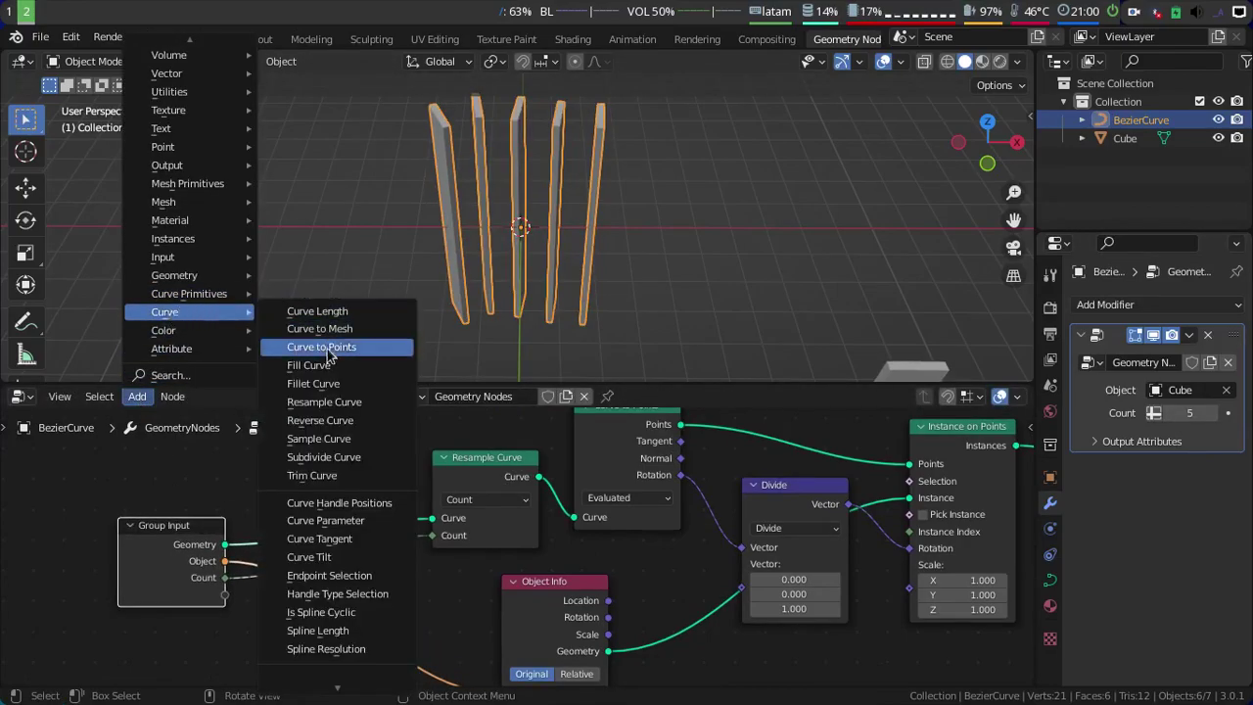
left_click(313, 474)
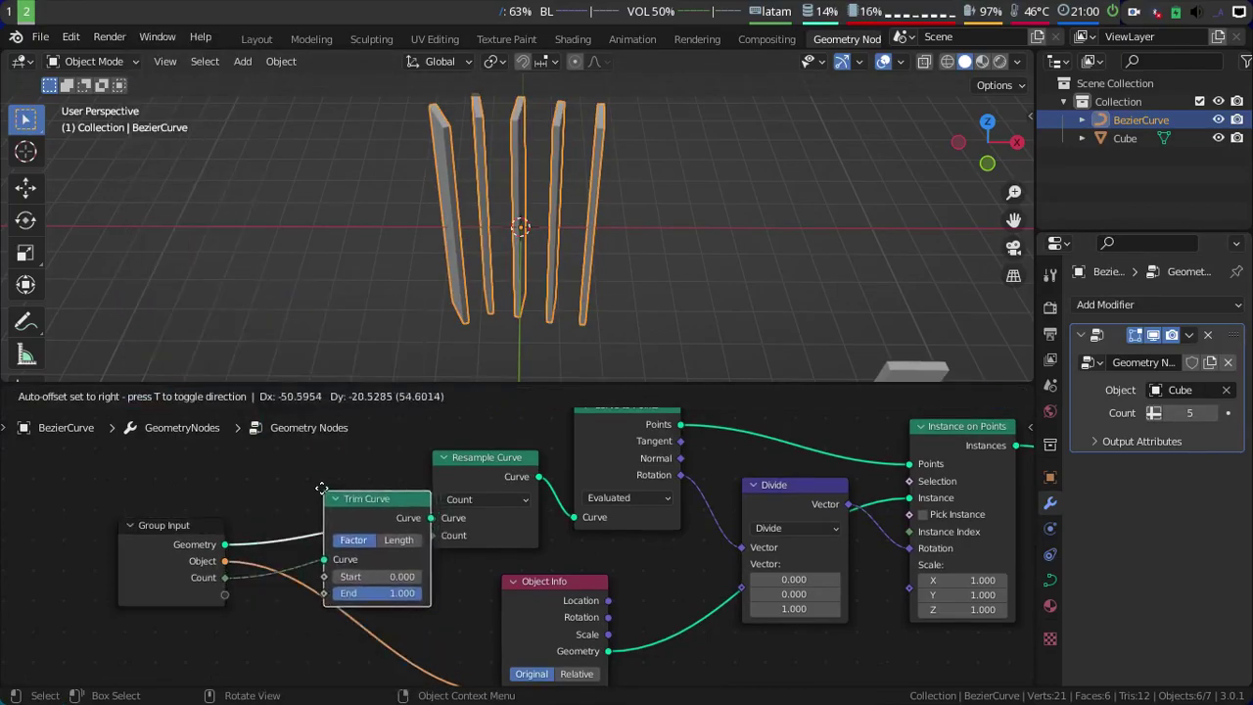
left_click(316, 483)
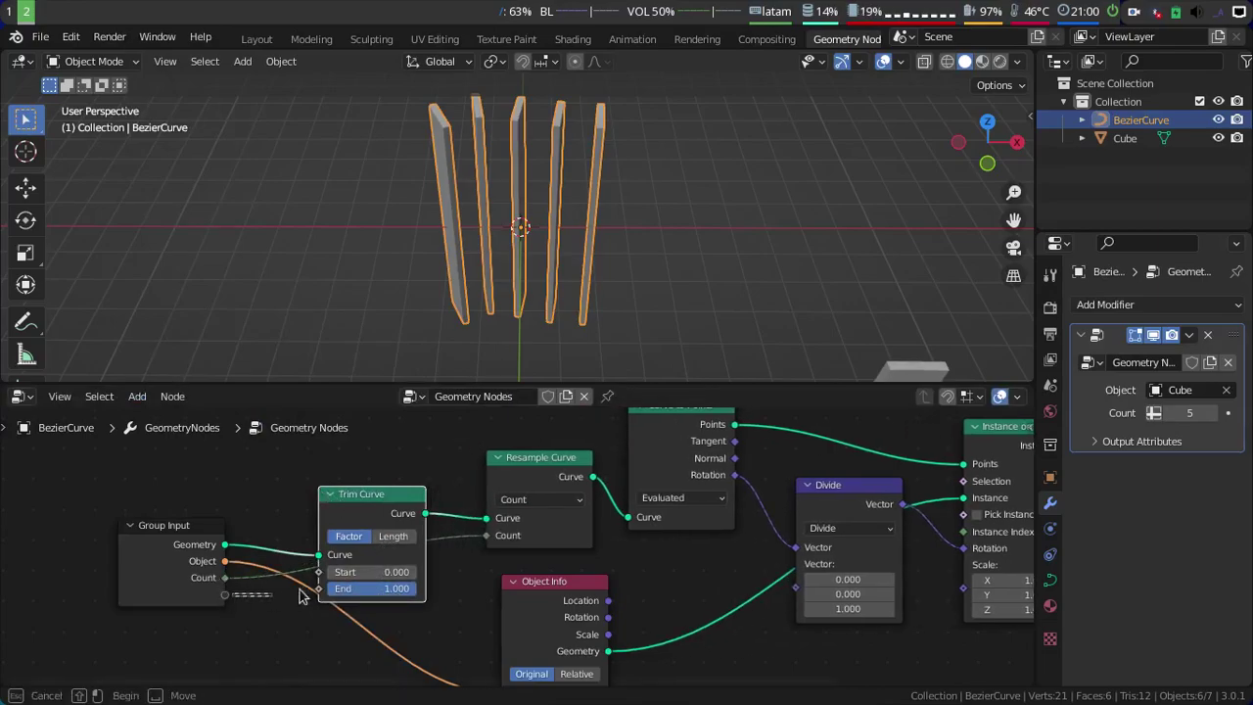
left_click_drag(328, 592, 226, 604)
left_click_drag(306, 599, 316, 591)
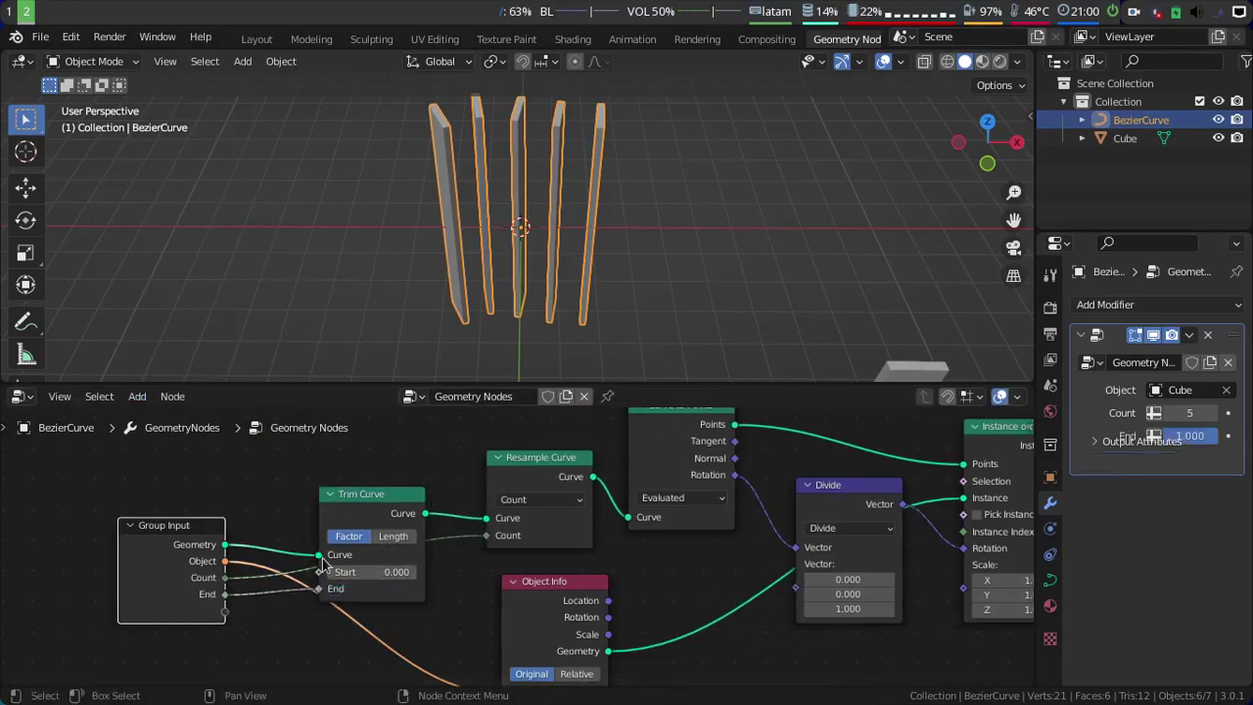
left_click_drag(1196, 445, 1211, 461)
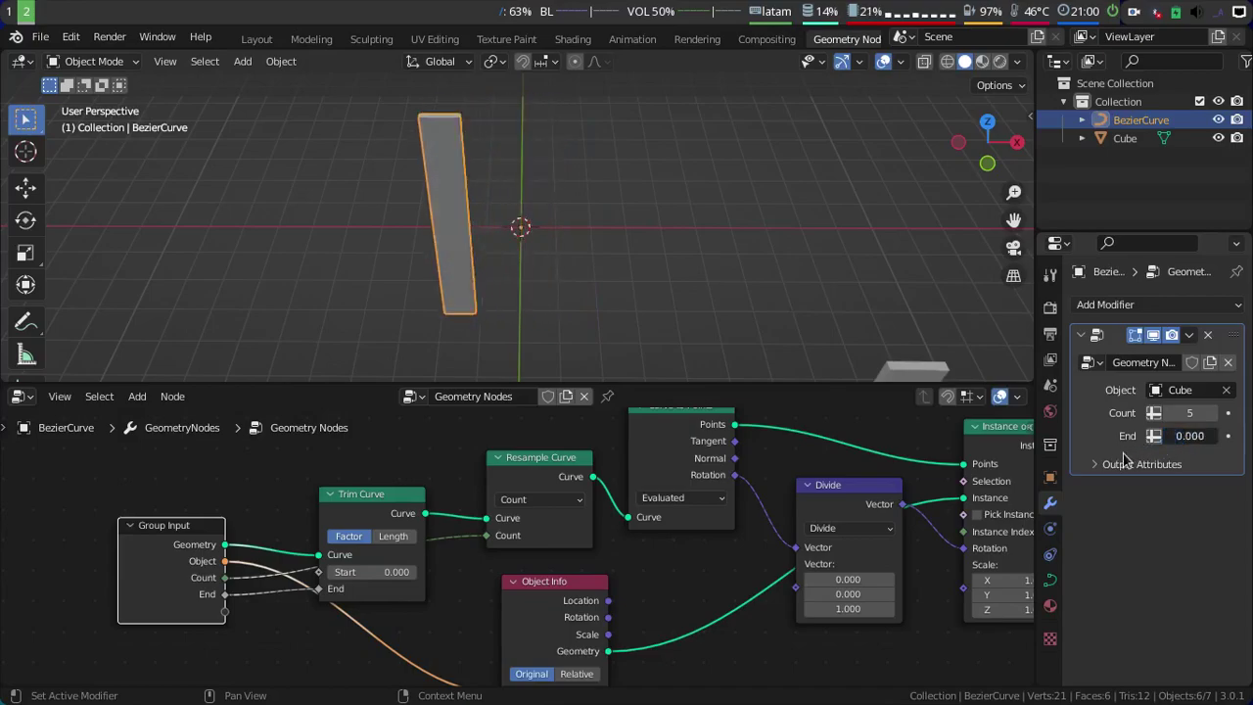
mouse_move(802, 284)
middle_mouse_down()
mouse_move(709, 222)
mouse_move(803, 127)
middle_mouse_up()
scroll(582, 538, "down", 3)
- Rearrange the nodes, add Realize Instances below Object Info and wire Object Info's Geometry into it
left_click_drag(482, 544, 387, 601)
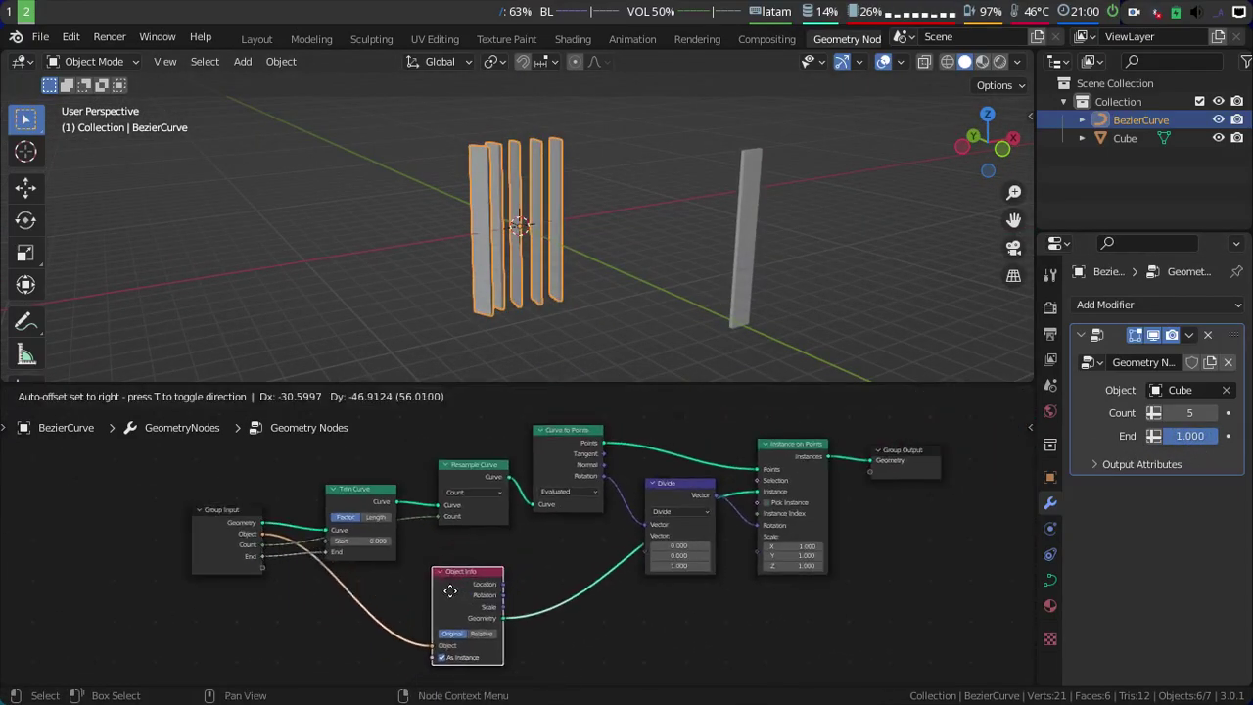
left_click_drag(665, 455, 635, 442)
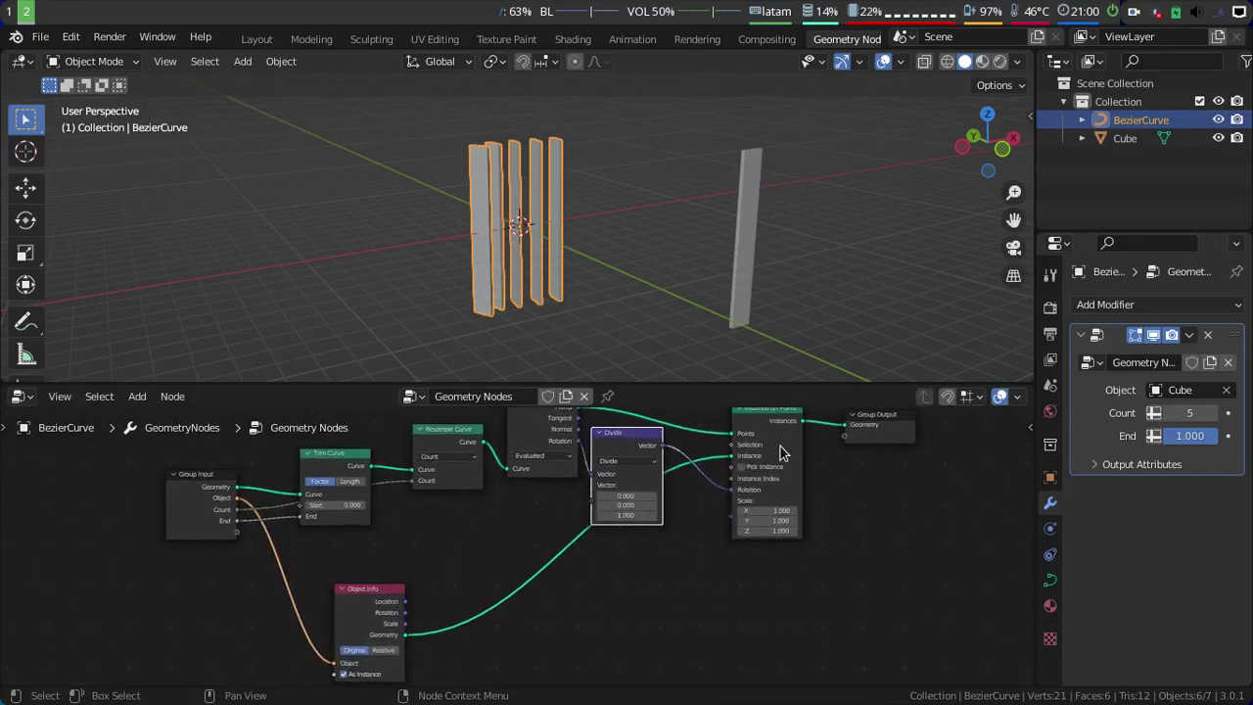
left_click_drag(783, 430, 806, 496)
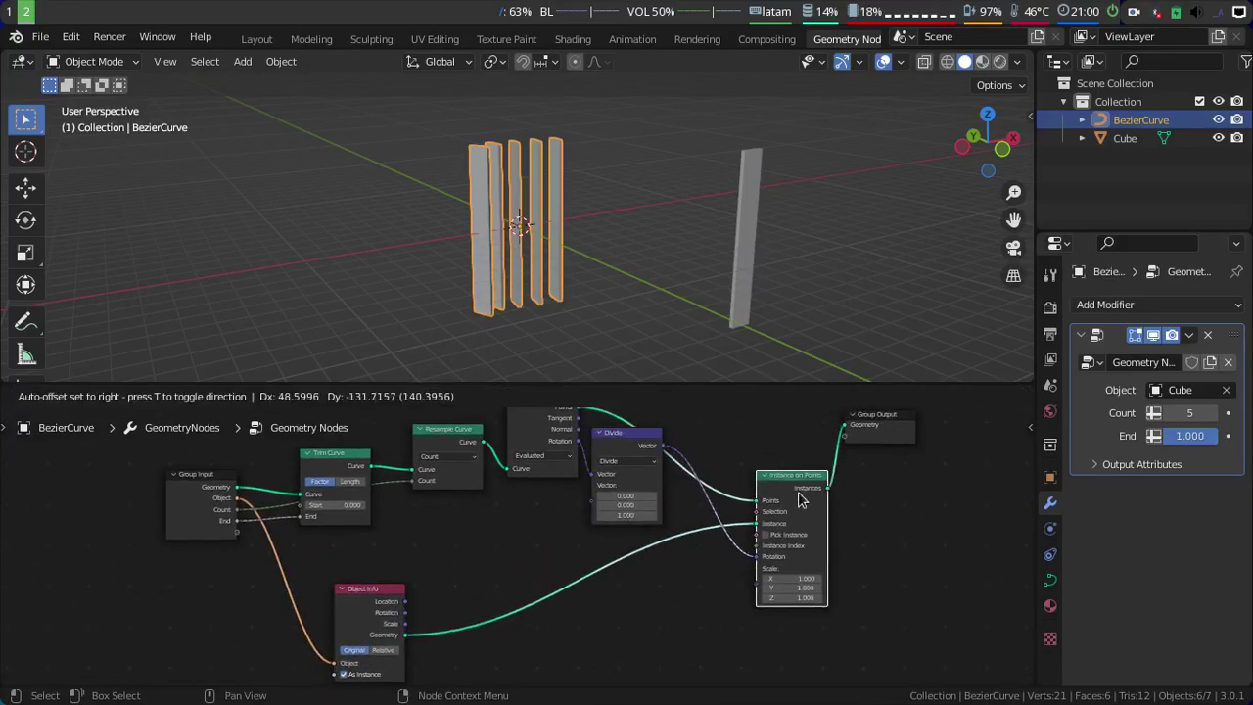
left_click(142, 396)
mouse_move(173, 239)
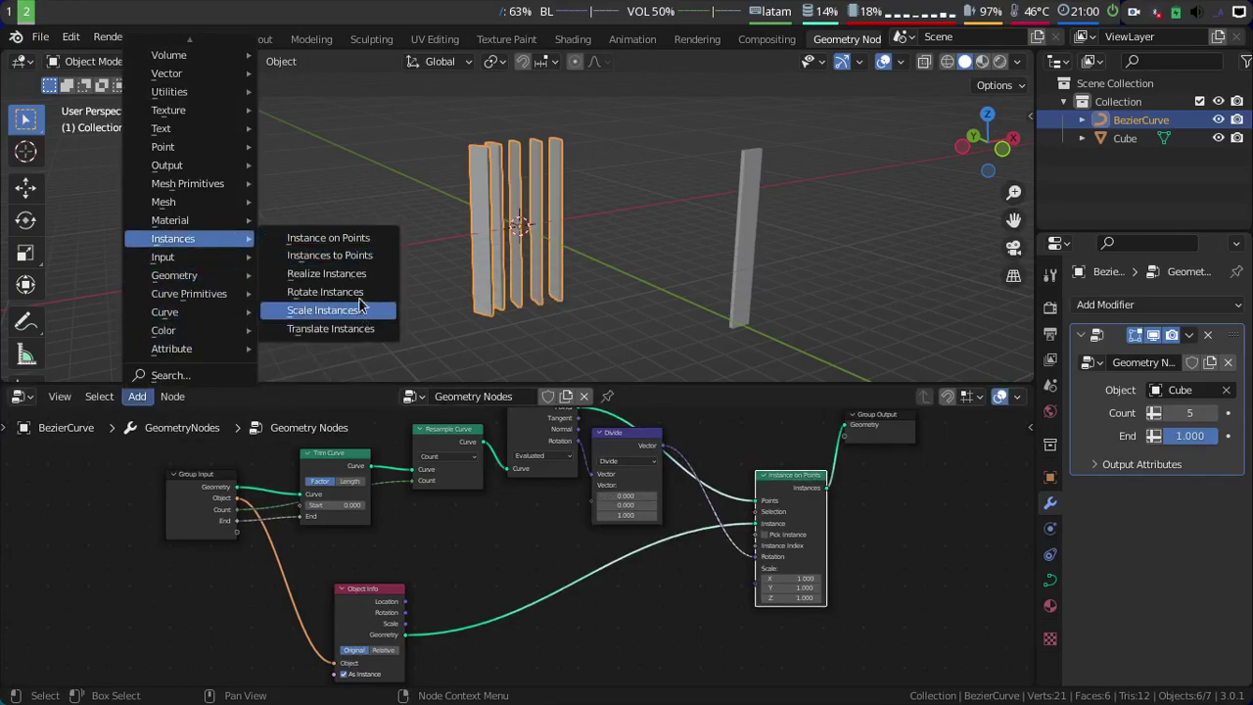
left_click(328, 273)
left_click(454, 656)
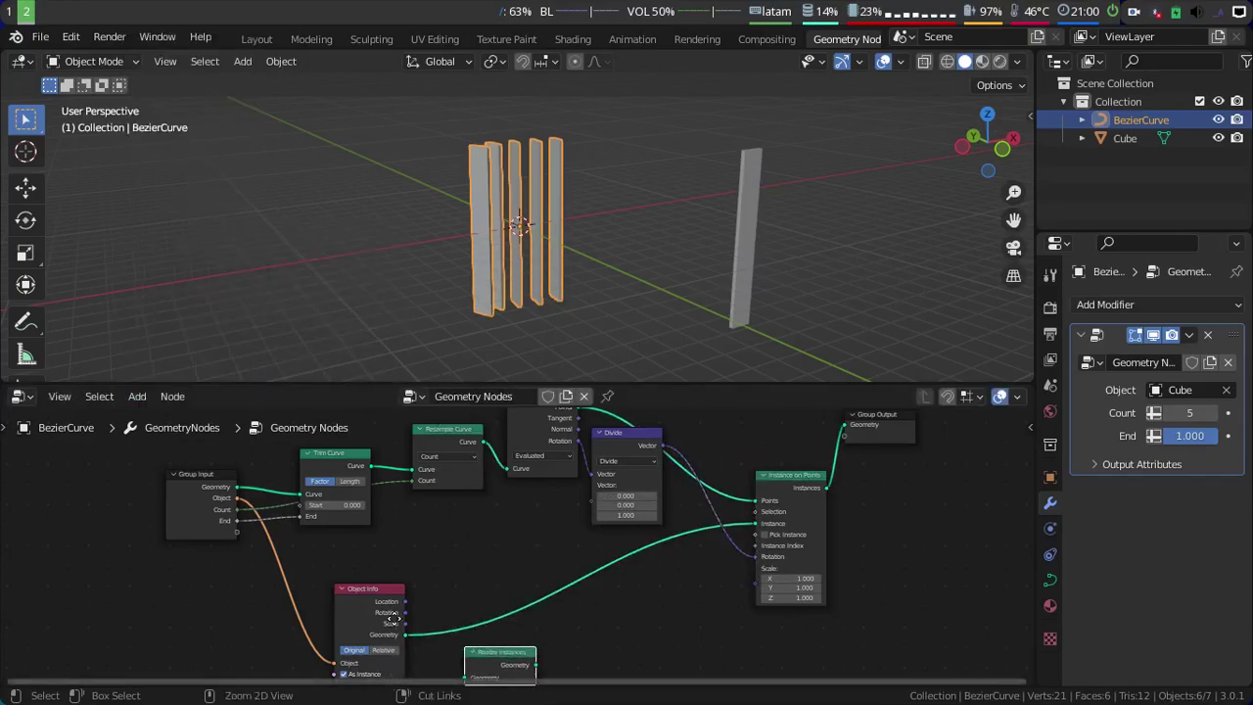
scroll(420, 607, "up", 5)
left_click_drag(297, 512, 442, 617)
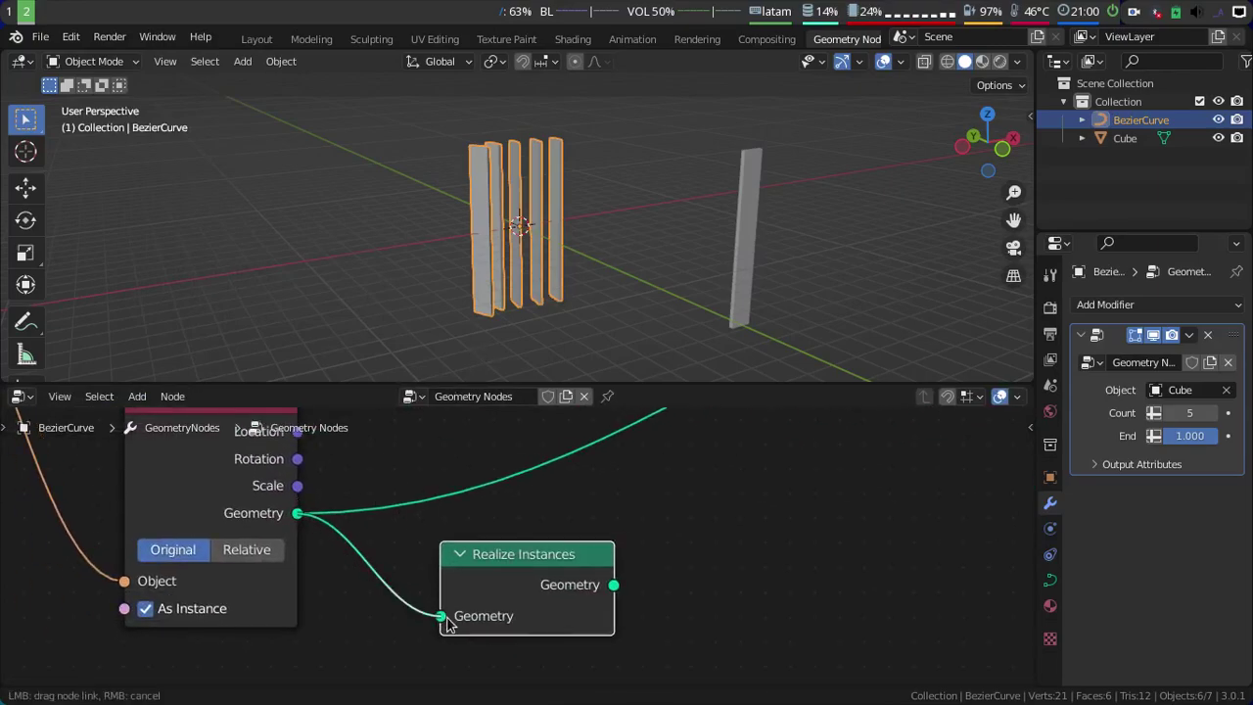
scroll(456, 621, "down", 3)
left_click_drag(465, 553, 432, 559)
- Add a Position node feeding a Separate XYZ node and tuck both at the lower left
left_click(137, 397)
mouse_move(186, 256)
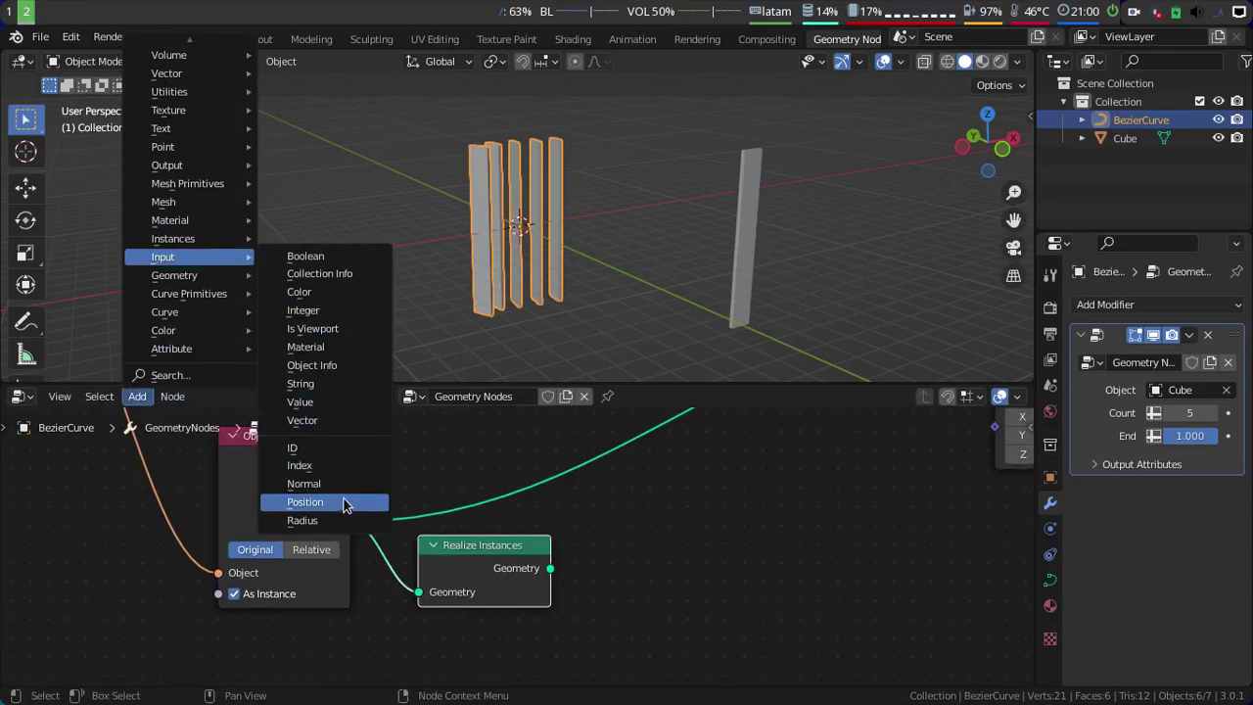
left_click(305, 501)
left_click(279, 665)
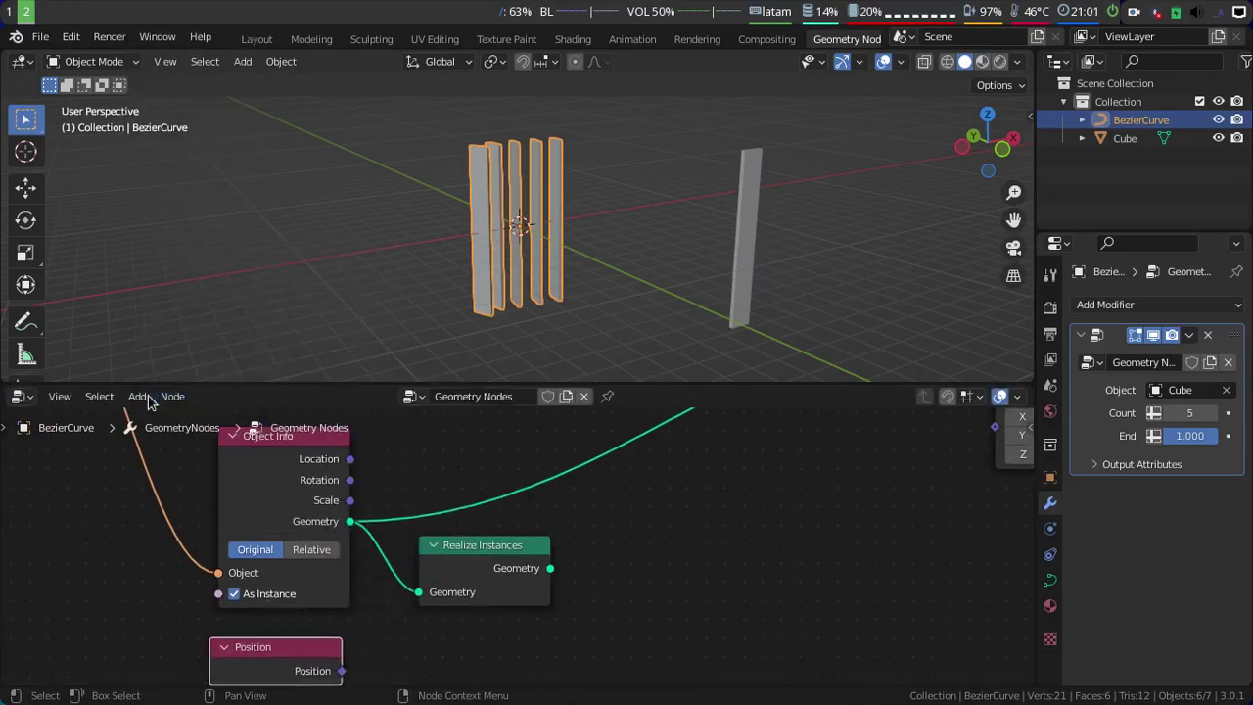
left_click(140, 397)
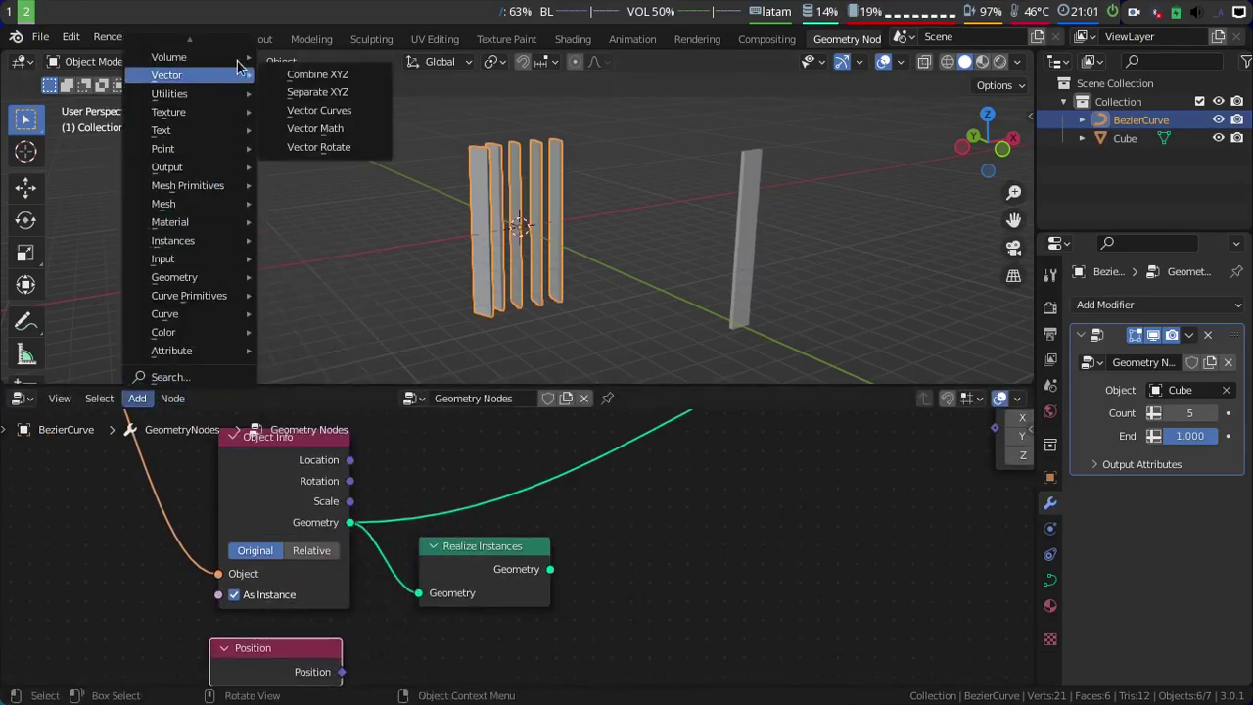
left_click(313, 90)
left_click(643, 513)
middle_click_drag(643, 513, 658, 424)
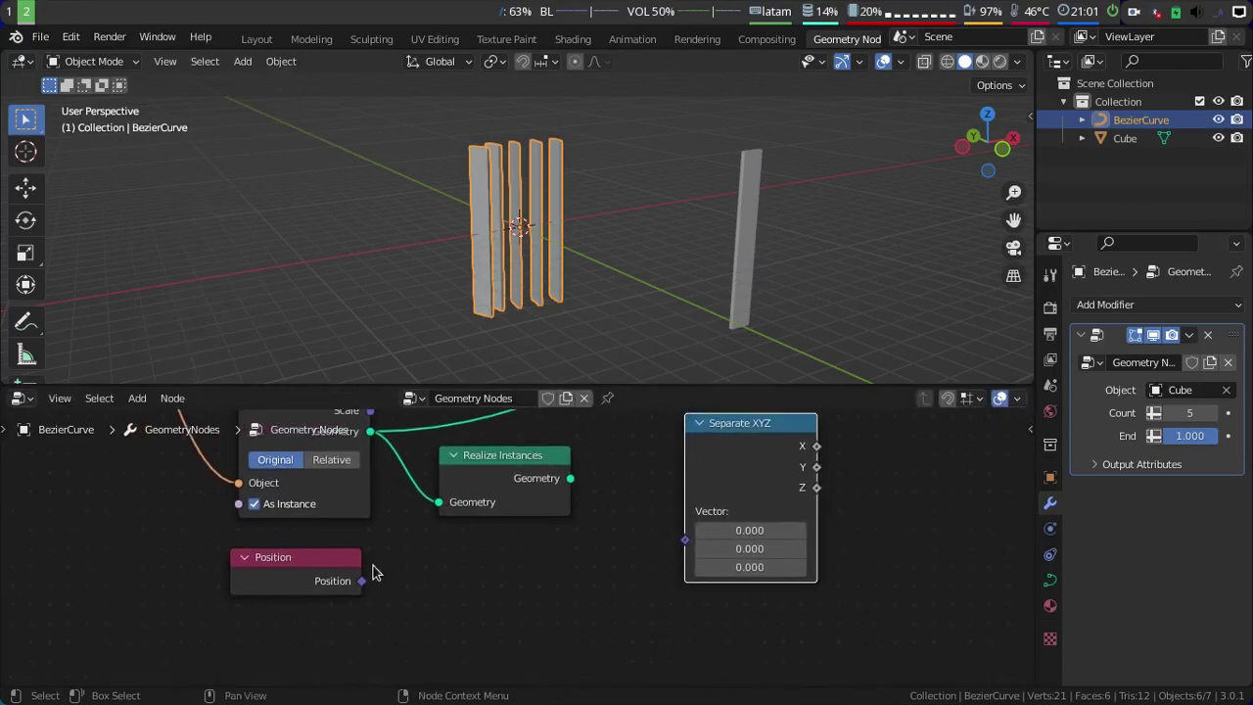
left_click_drag(697, 546, 690, 544)
scroll(654, 548, "down", 2)
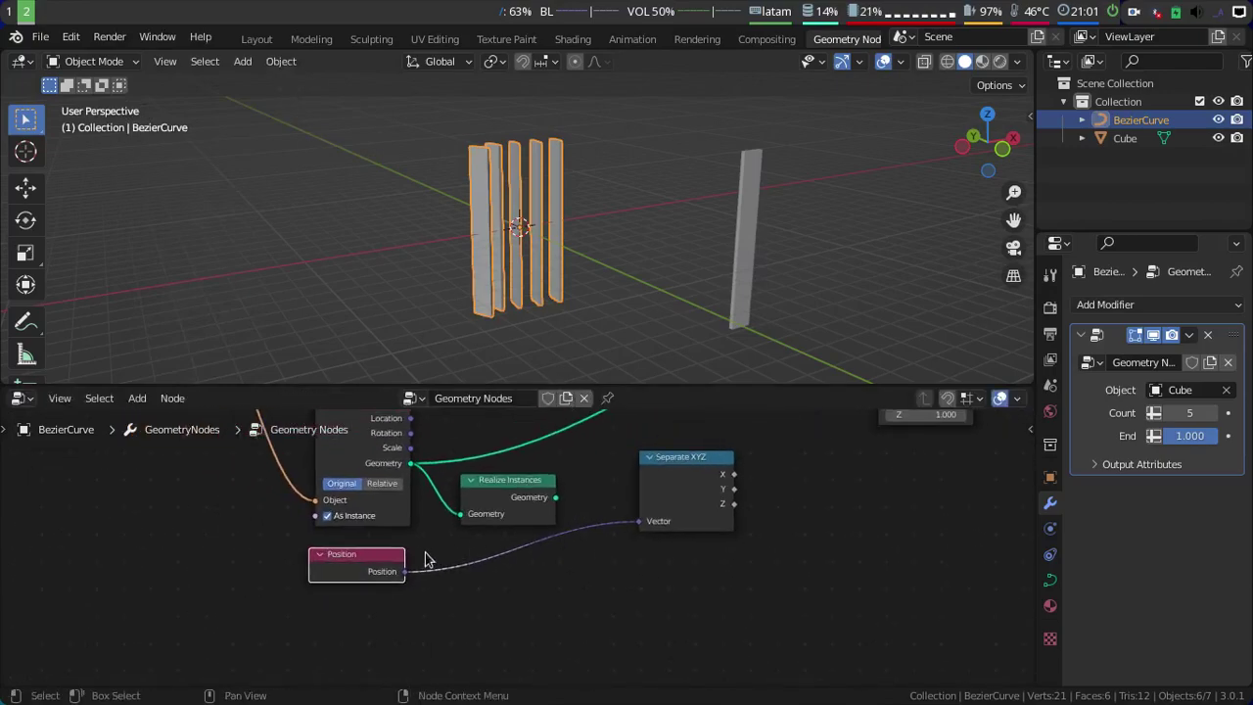
left_click_drag(372, 577, 196, 622)
mouse_move(675, 477)
left_mouse_down()
mouse_move(341, 492)
mouse_move(341, 577)
left_mouse_up()
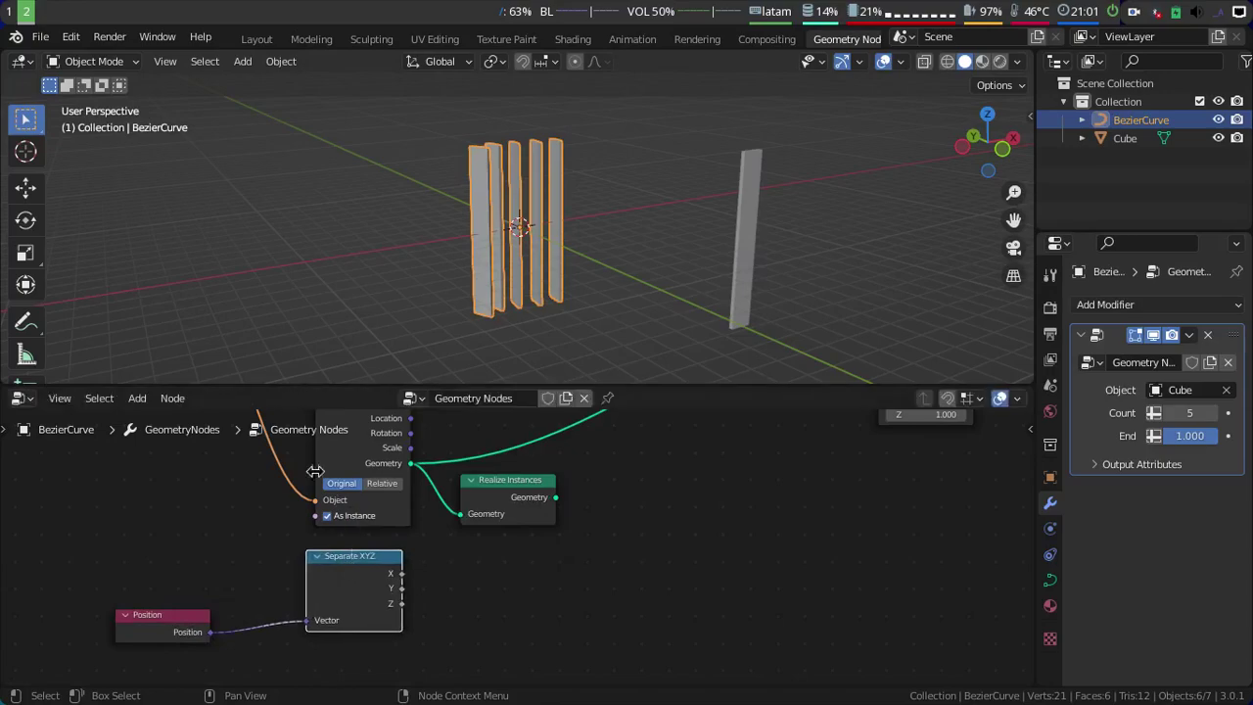
- Add Attribute Statistic fed by Separate XYZ's Z and the Realize Instances geometry
left_click(137, 397)
mouse_move(205, 349)
left_click(373, 350)
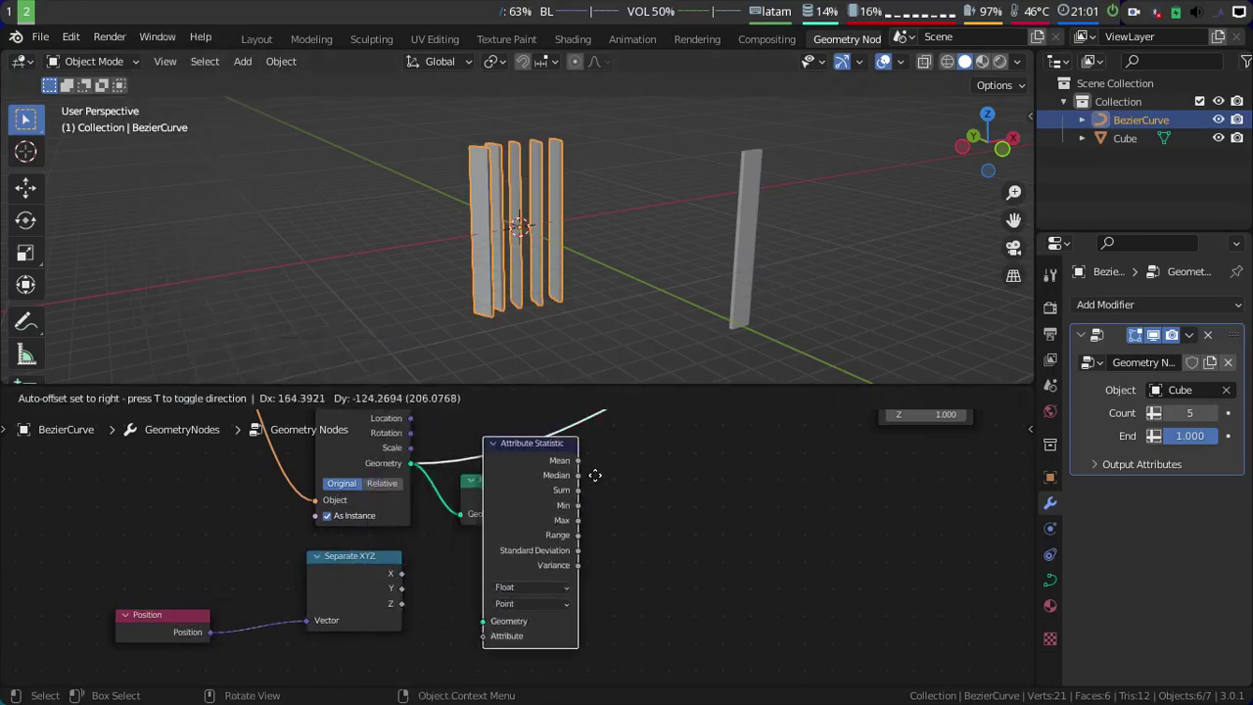
left_click(643, 434)
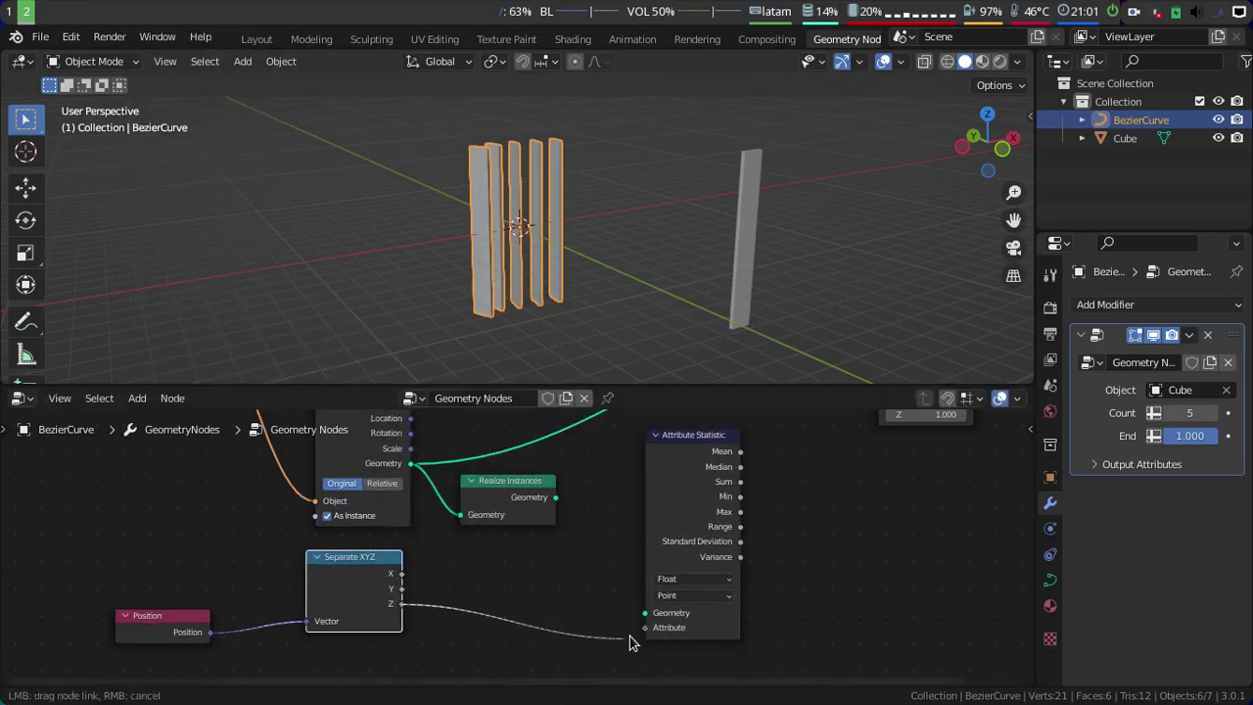
left_click_drag(643, 626, 641, 628)
left_click_drag(545, 519, 625, 613)
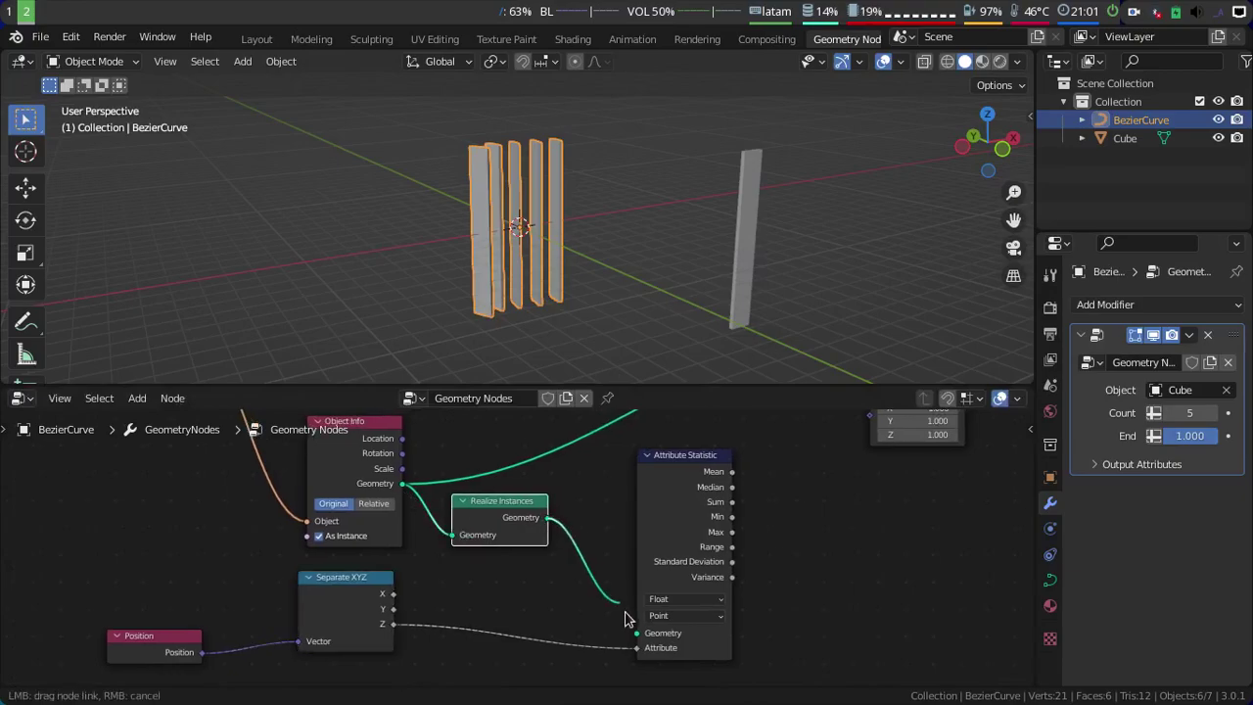
left_click_drag(693, 500, 663, 506)
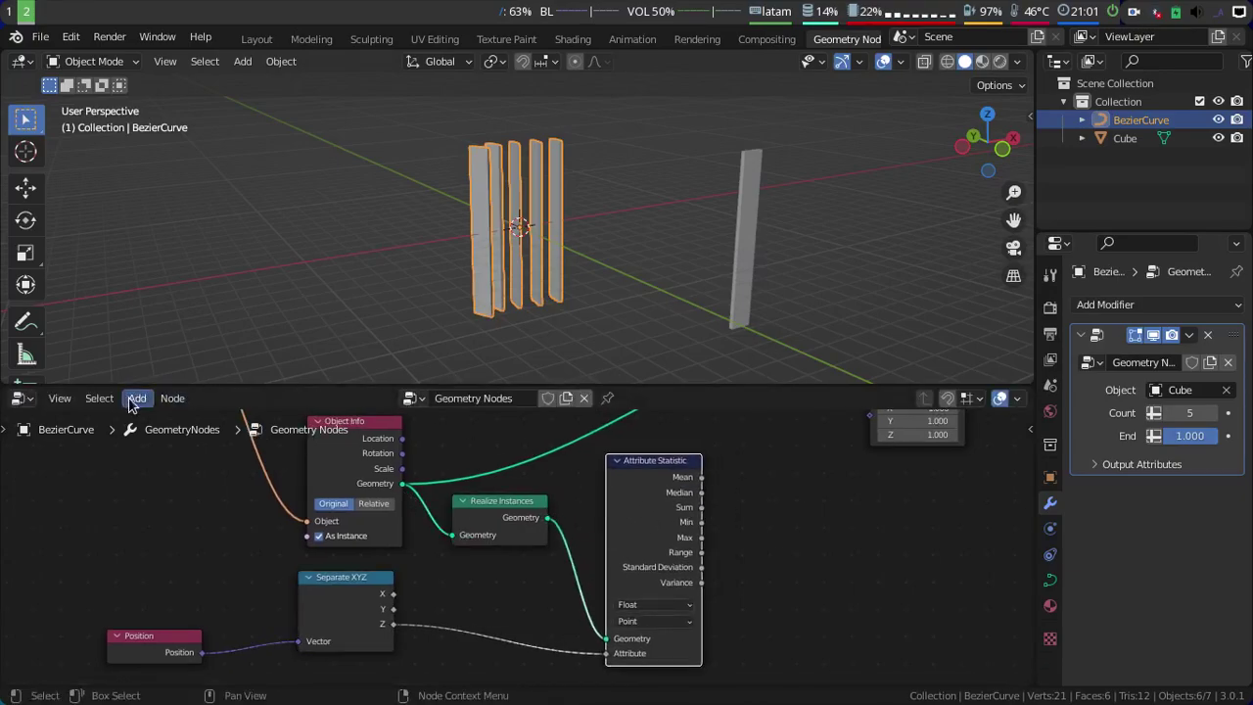
left_click(134, 399)
mouse_move(173, 240)
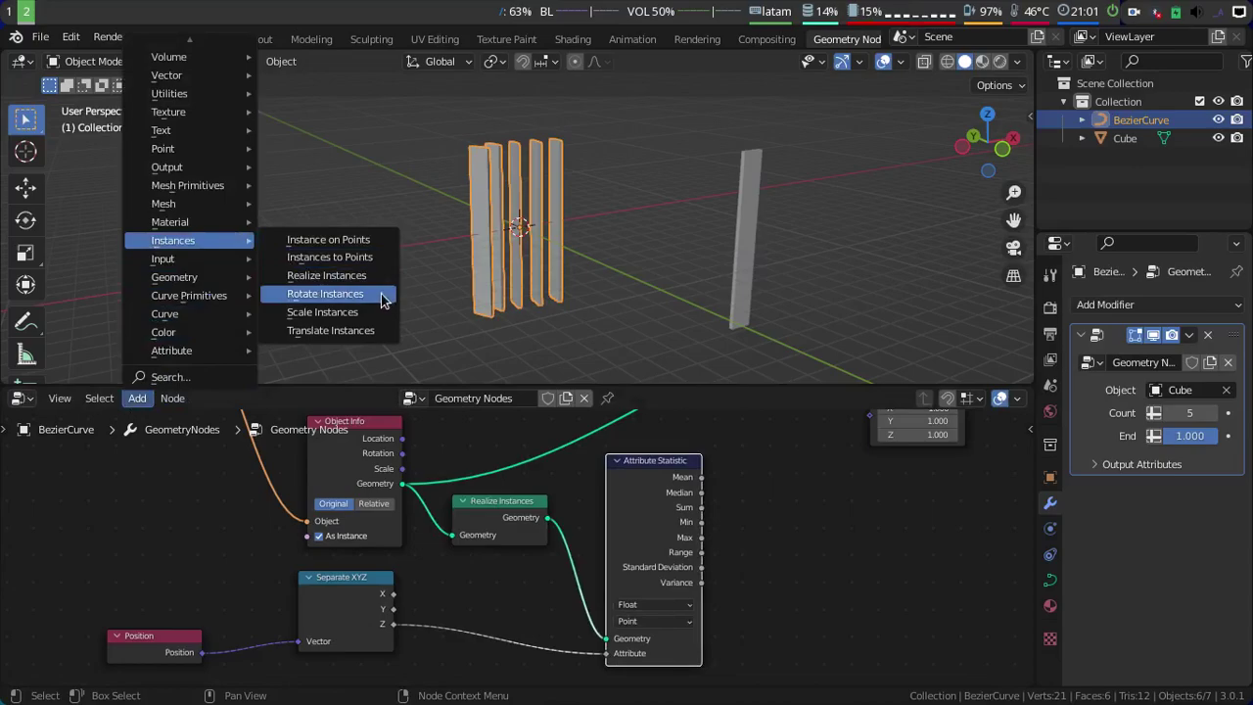
- Insert a Translate Instances node on the link from Object Info geometry to Instance on Points
left_click(379, 330)
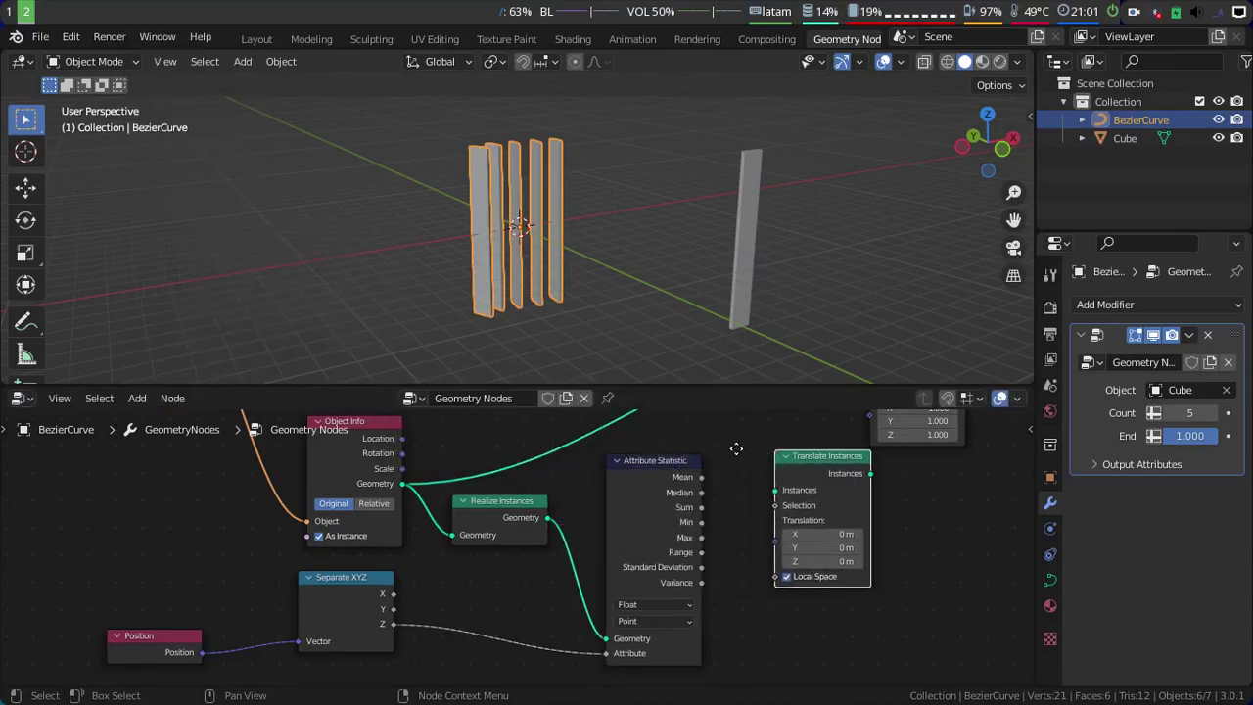
left_click(673, 505)
left_click_drag(517, 574, 555, 488)
- Move the Instance on Points and Translate Instances nodes further right to tidy the node tree
scroll(555, 488, "down", 3)
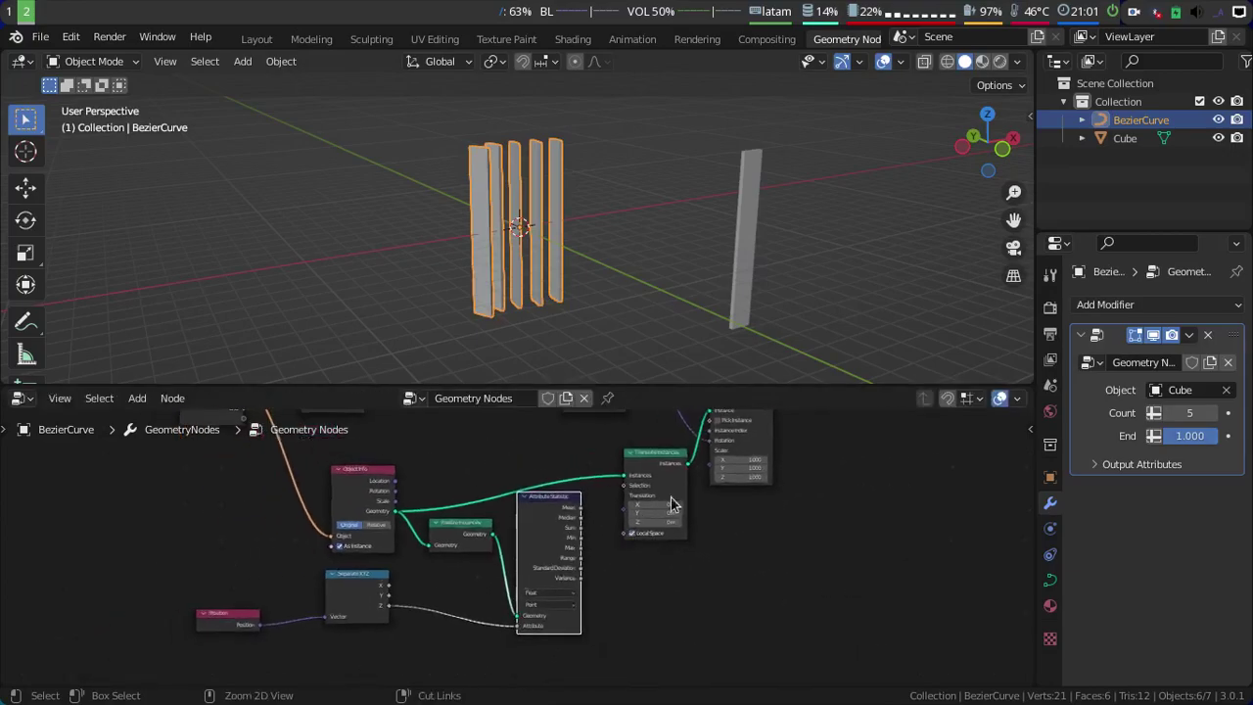
left_click_drag(773, 636, 722, 448)
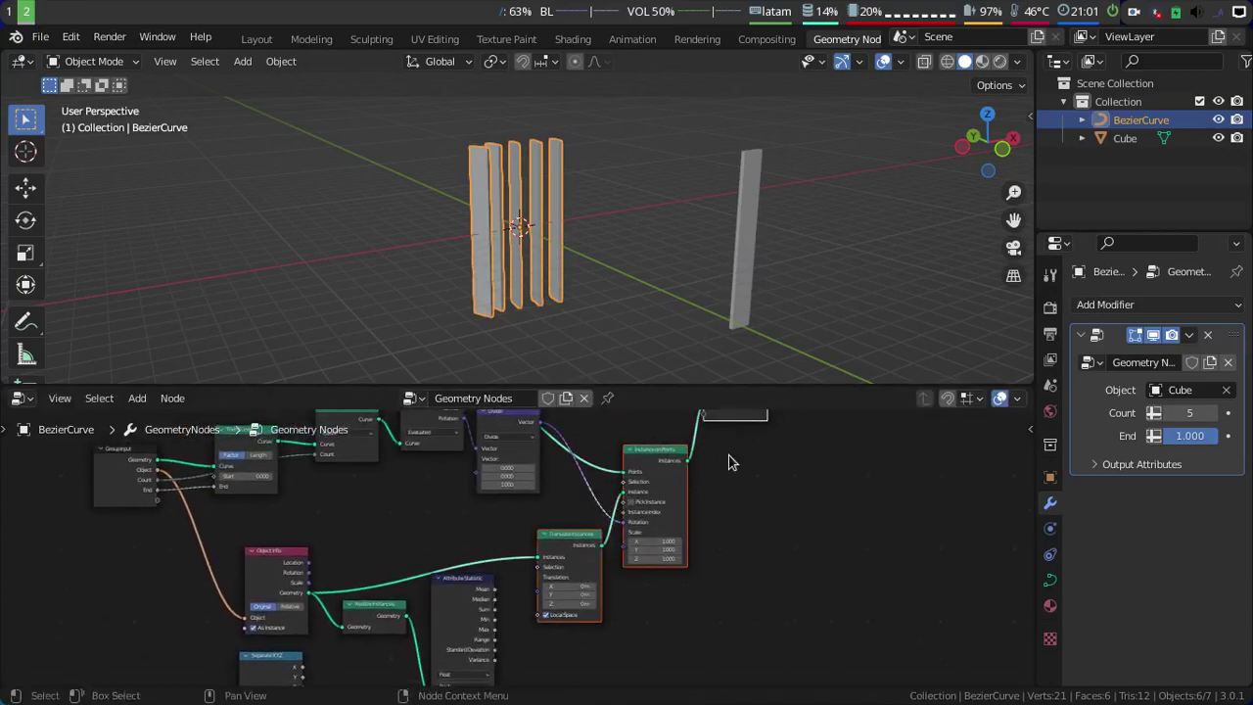
key("g")
left_click(858, 480)
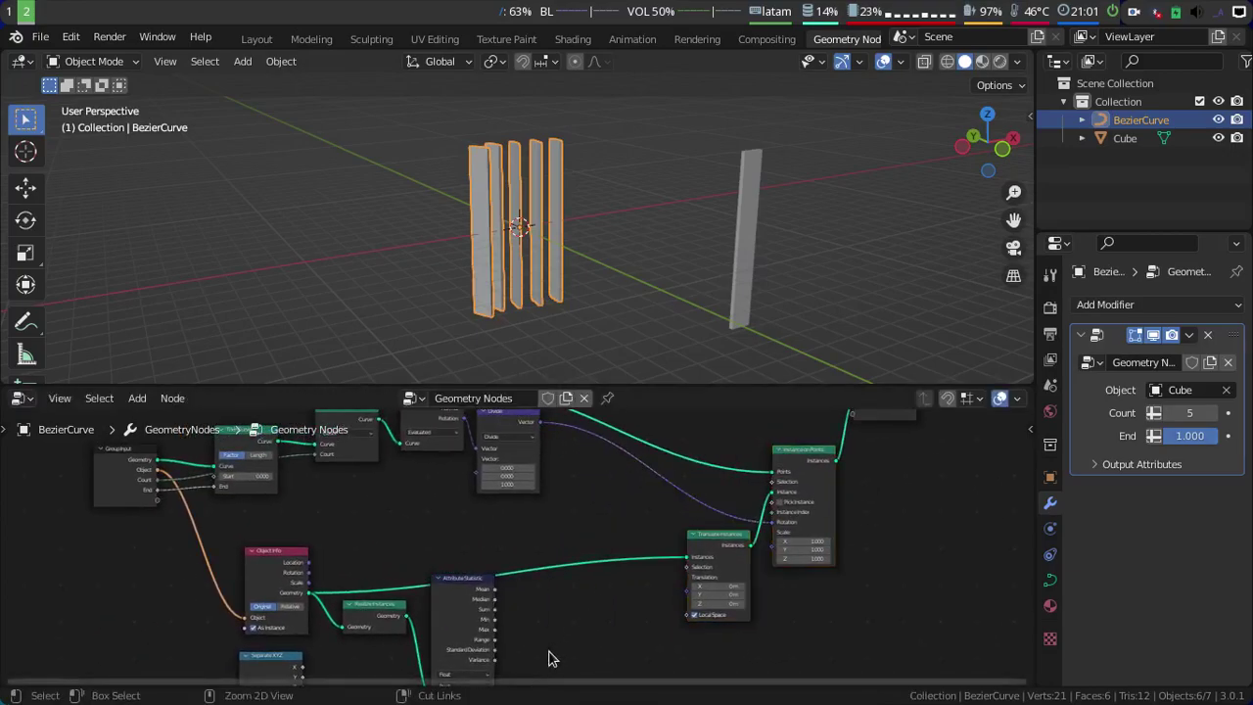
middle_click_drag(549, 657, 487, 453)
scroll(487, 453, "up", 1)
- Add a spare Translate Instances node off the link, then delete it with X
left_click(137, 398)
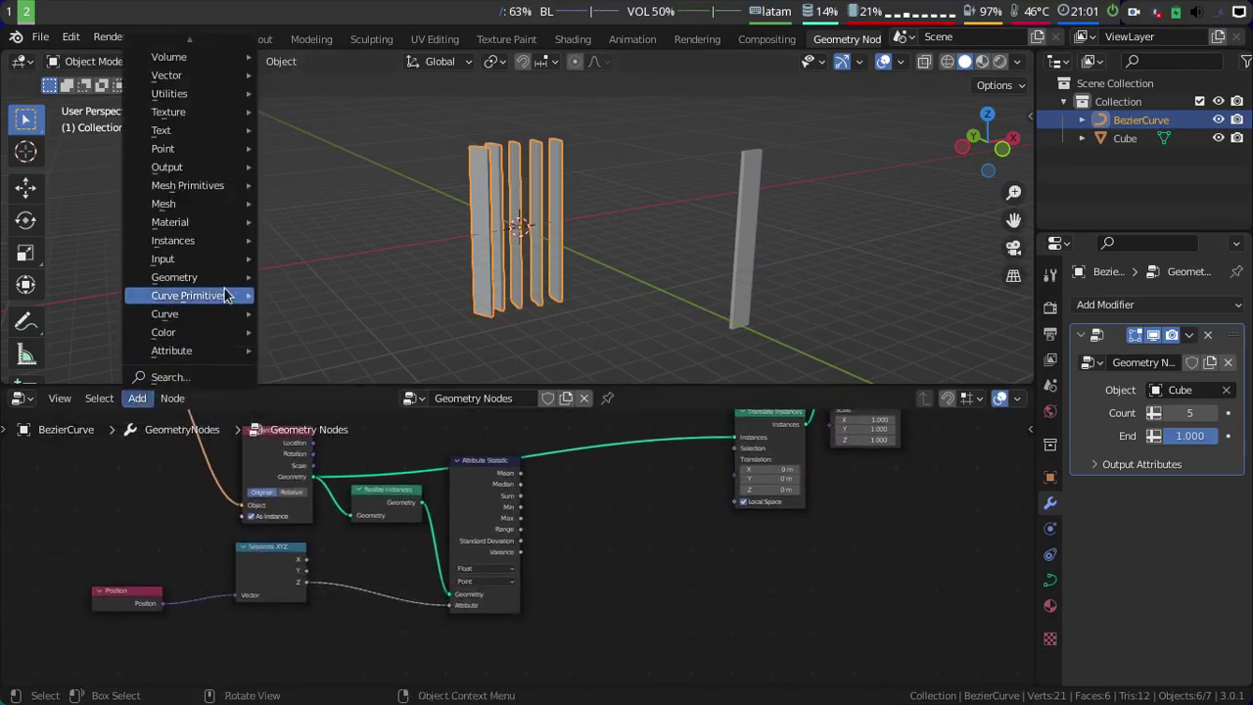
mouse_move(173, 239)
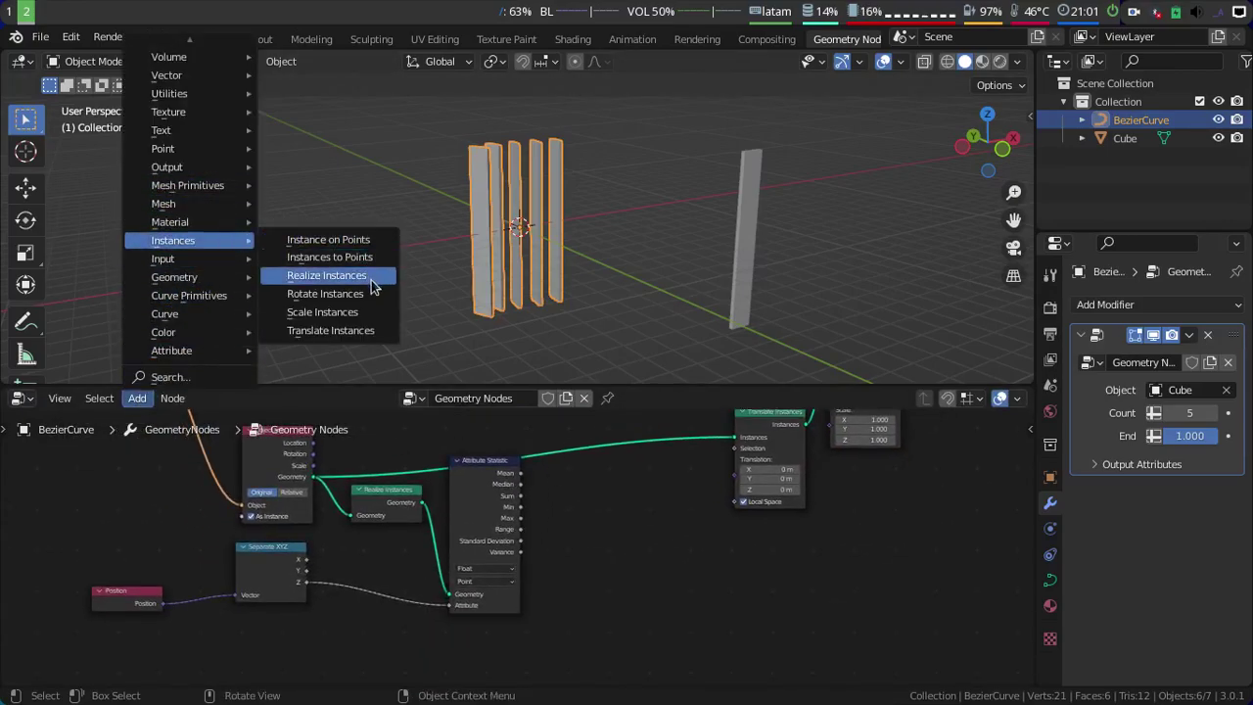
left_click(372, 331)
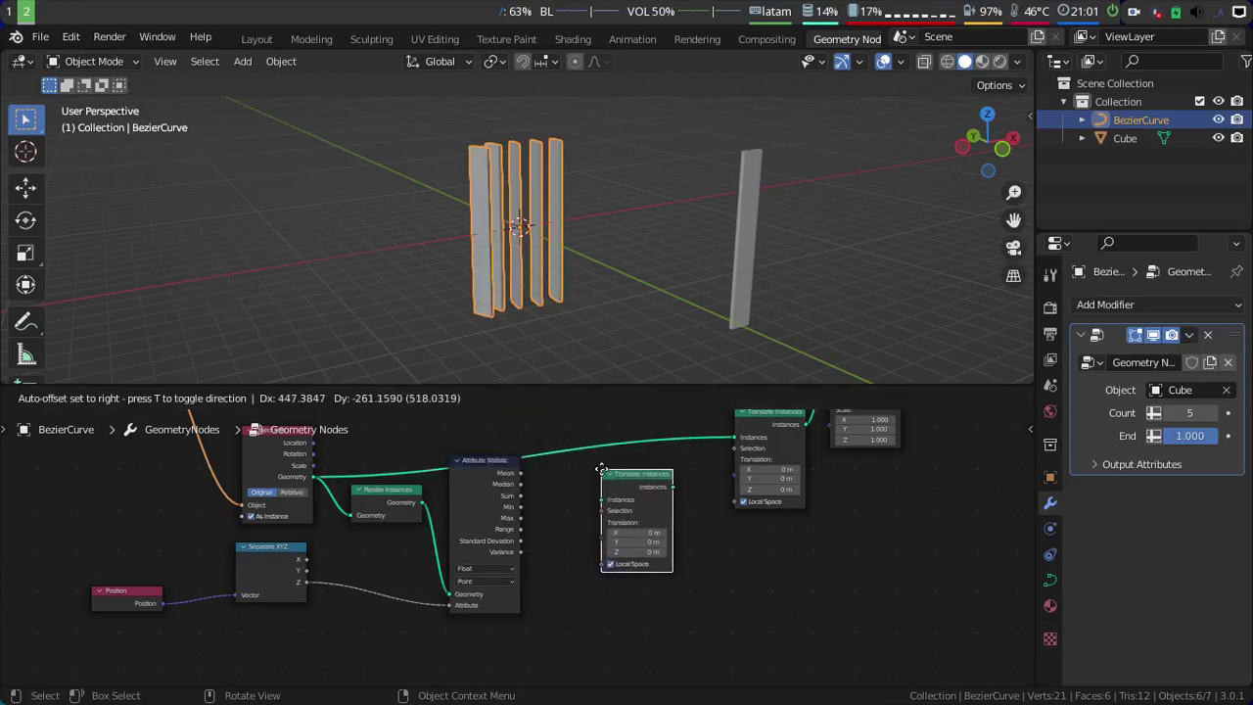
left_click_drag(600, 521, 604, 566)
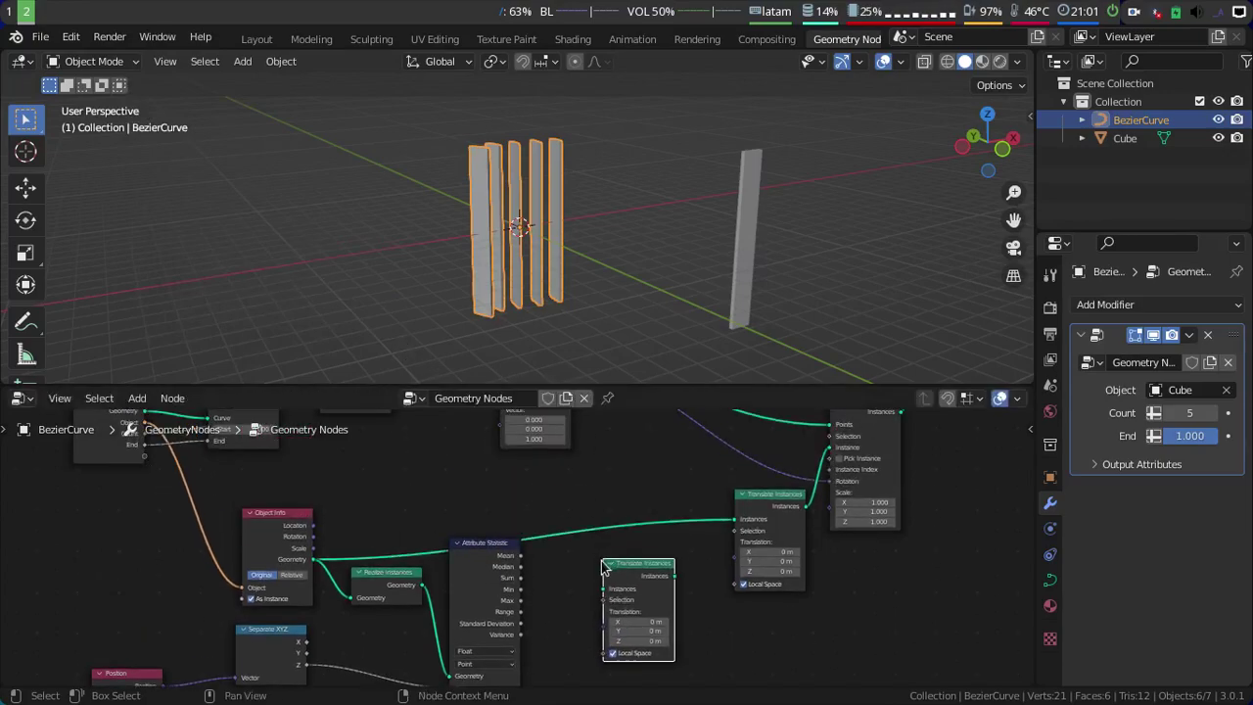
key("x")
left_click(137, 397)
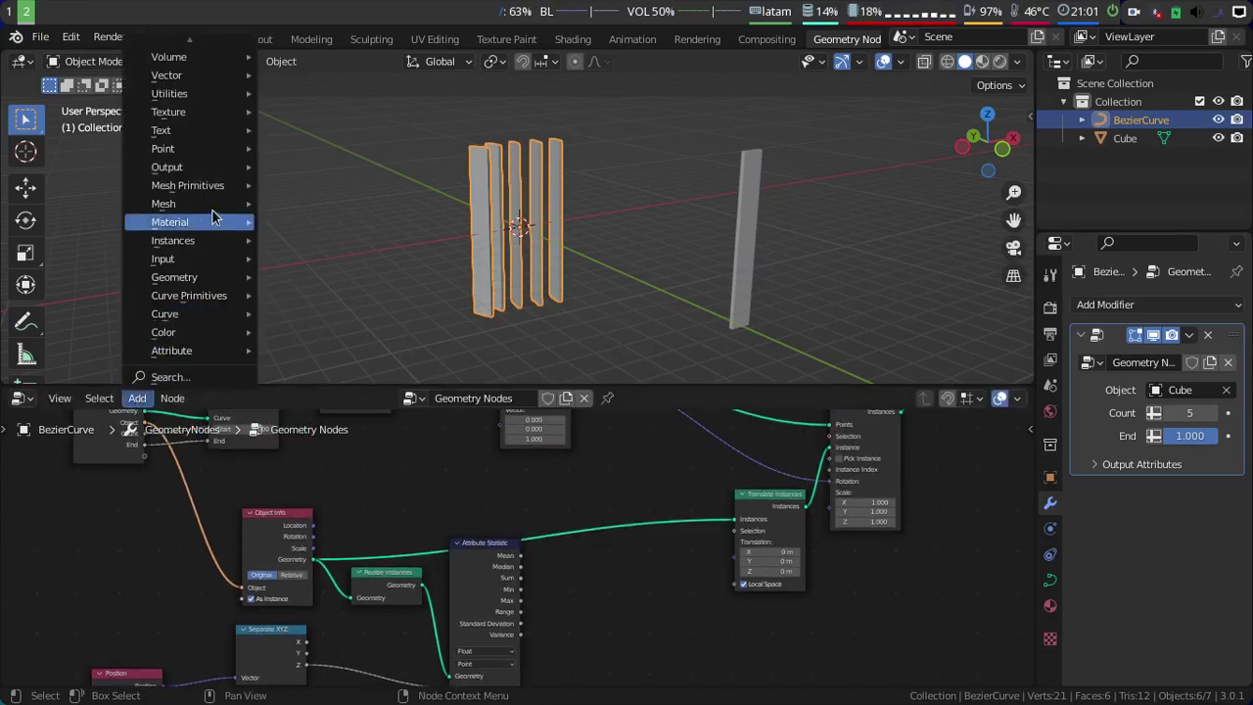
- Feed a Combine XYZ into Translation, with Attribute Statistic Min plugged into its Z
mouse_move(186, 75)
left_click(333, 74)
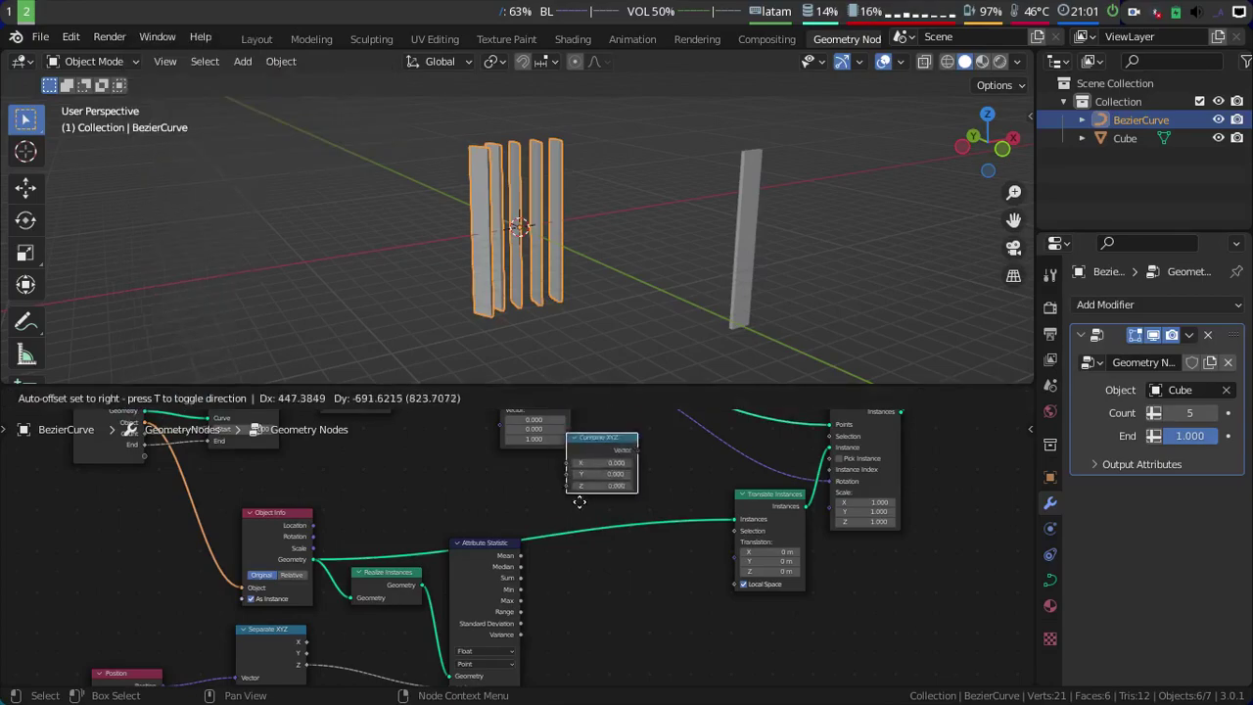
left_click(606, 574)
middle_click_drag(622, 538, 534, 480)
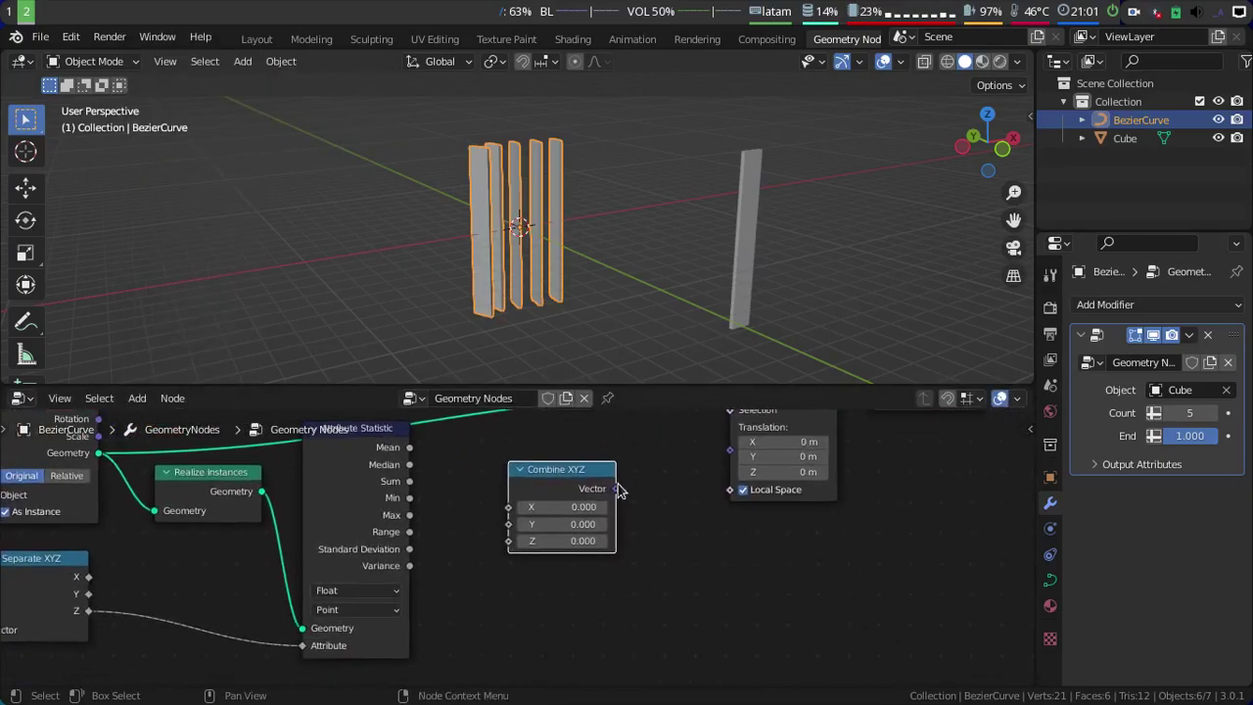
left_click_drag(612, 490, 723, 452)
middle_click_drag(449, 506, 504, 551)
scroll(504, 551, "up", 1)
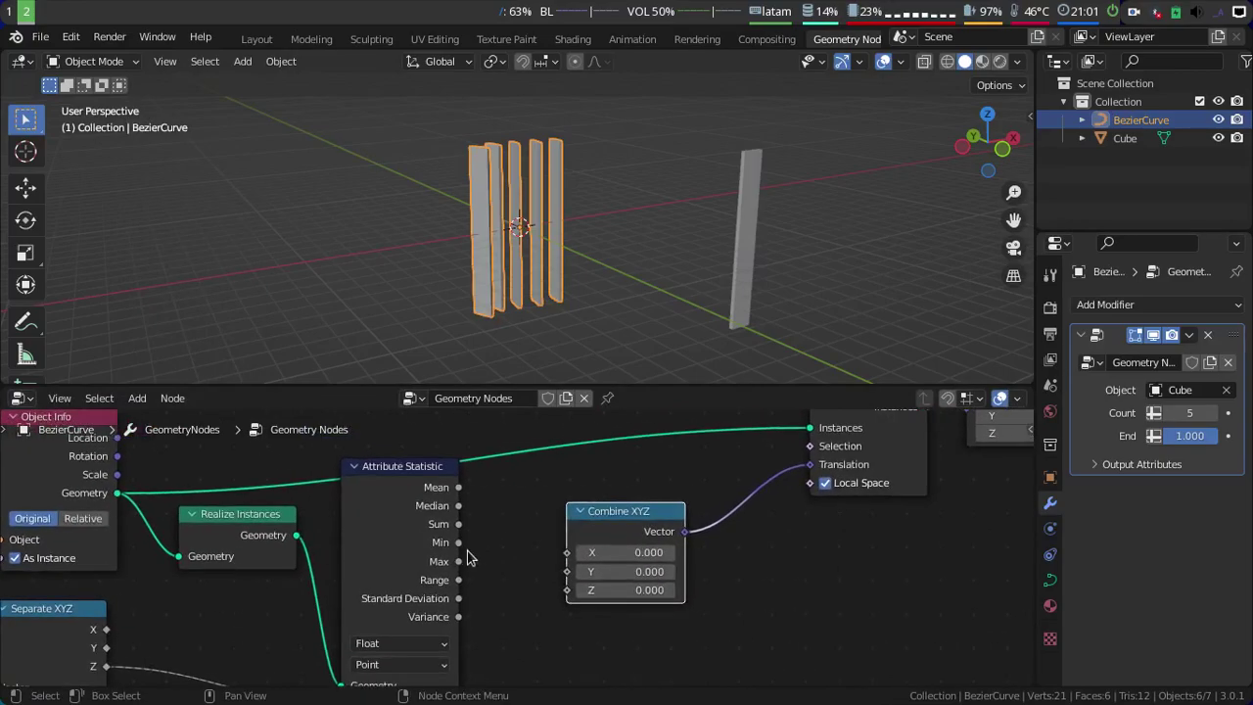
left_click_drag(458, 543, 567, 590)
mouse_move(587, 358)
middle_mouse_down()
mouse_move(672, 358)
mouse_move(574, 326)
mouse_move(621, 268)
middle_mouse_up()
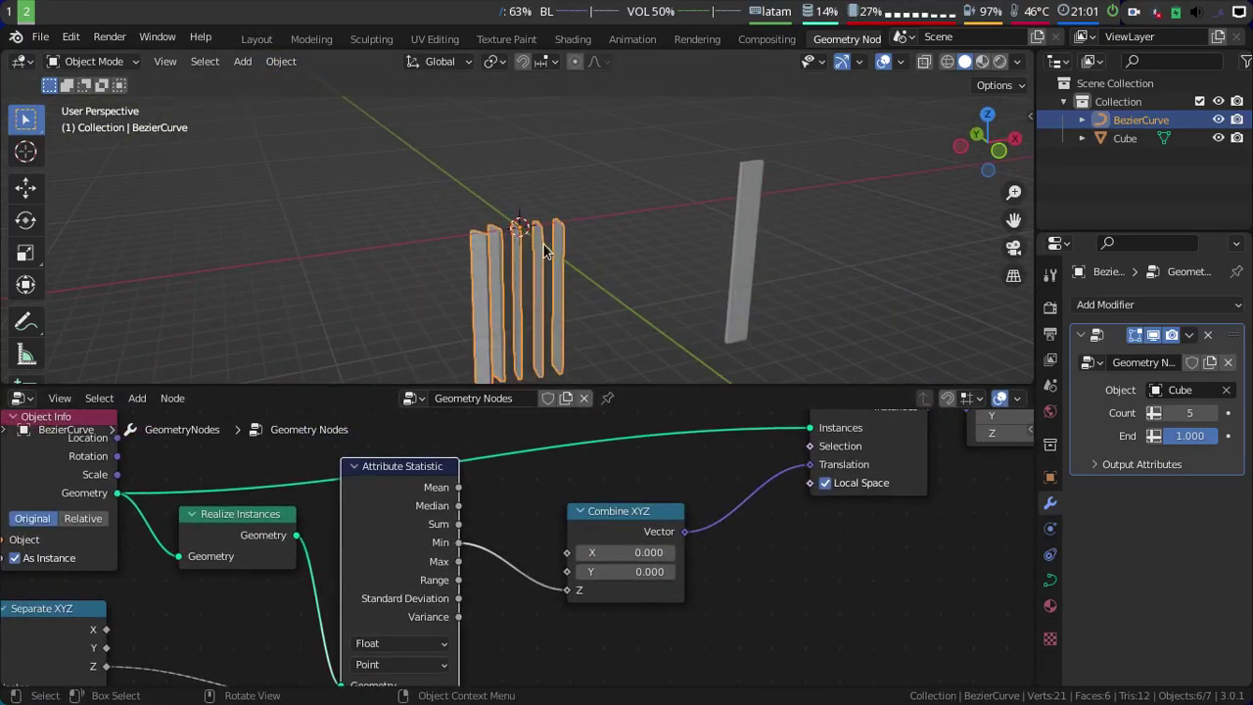
- Stretch the Bezier curve by moving its end point along global X in Edit Mode
key("Tab")
middle_click_drag(545, 252, 555, 222)
key("g")
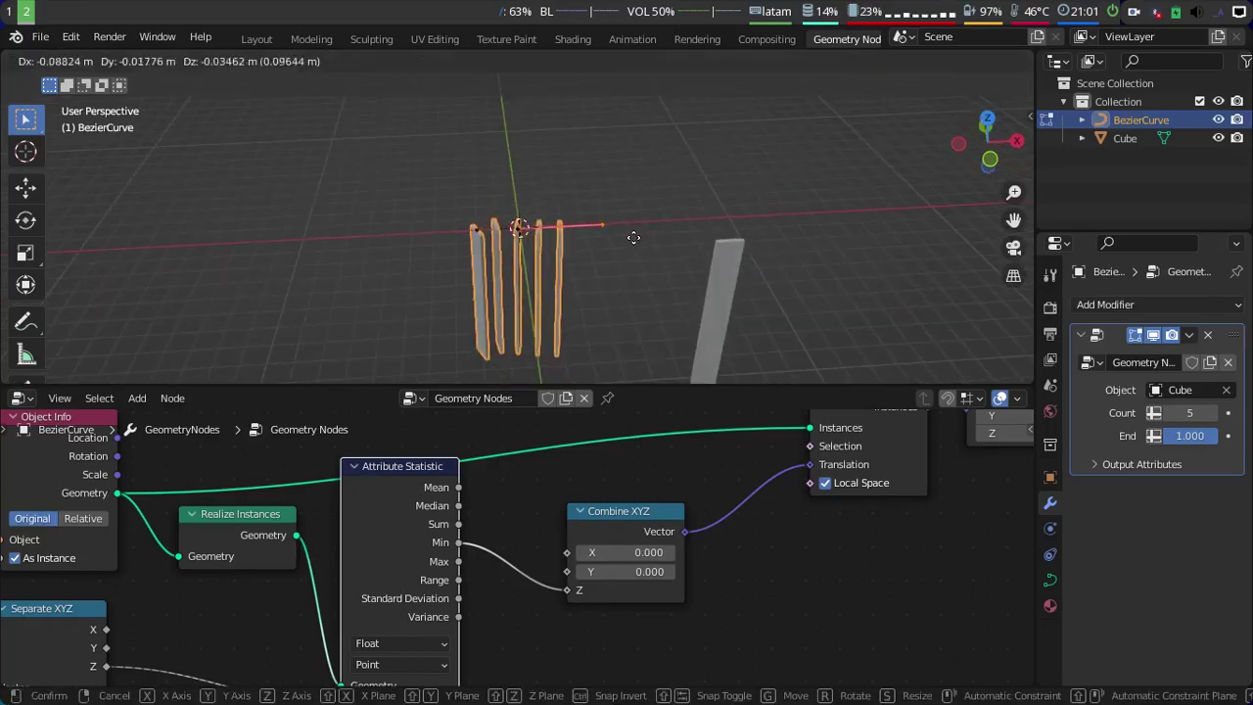
key("x")
left_click(761, 224)
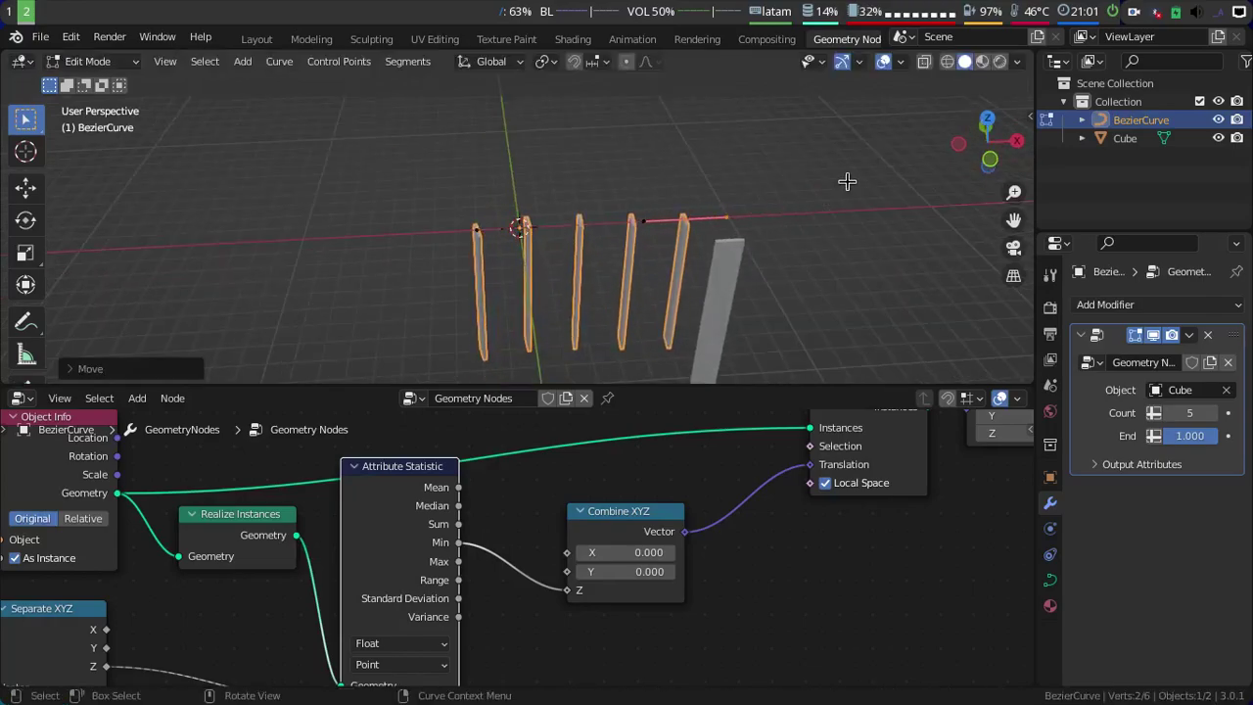
key("Tab")
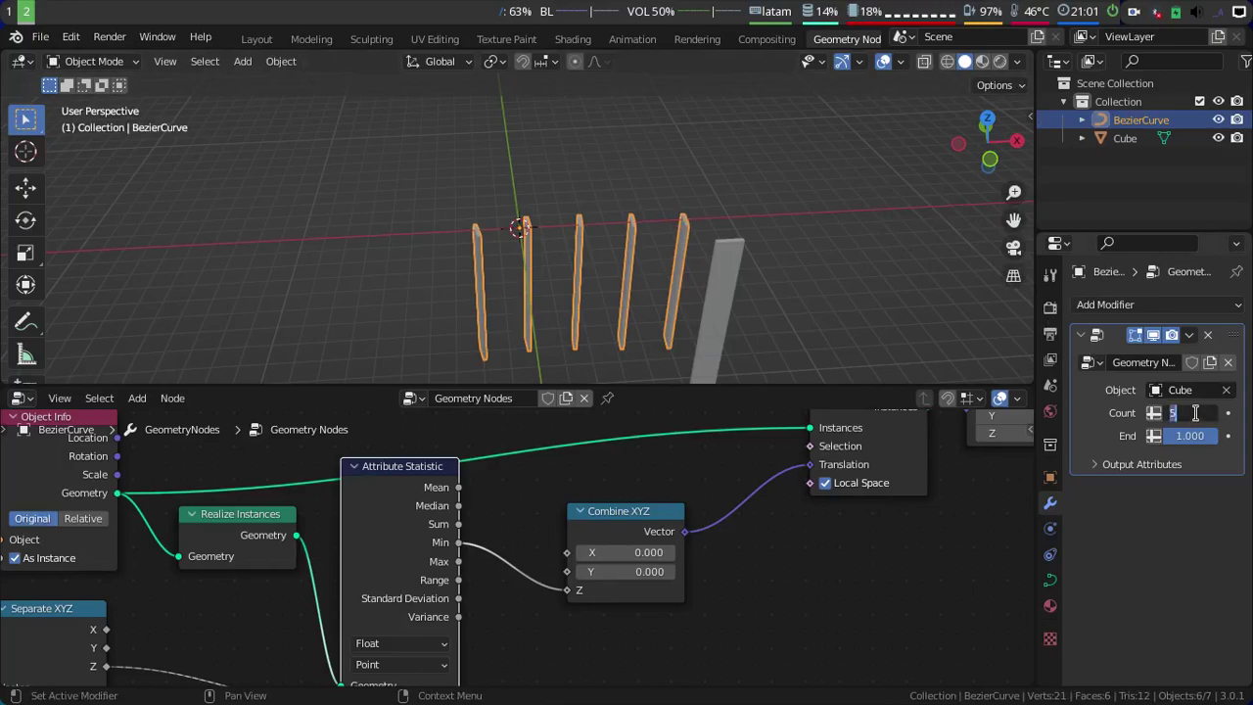
- Set the Geometry Nodes modifier Count to 10 and view the row of planks
type("10")
key("Return")
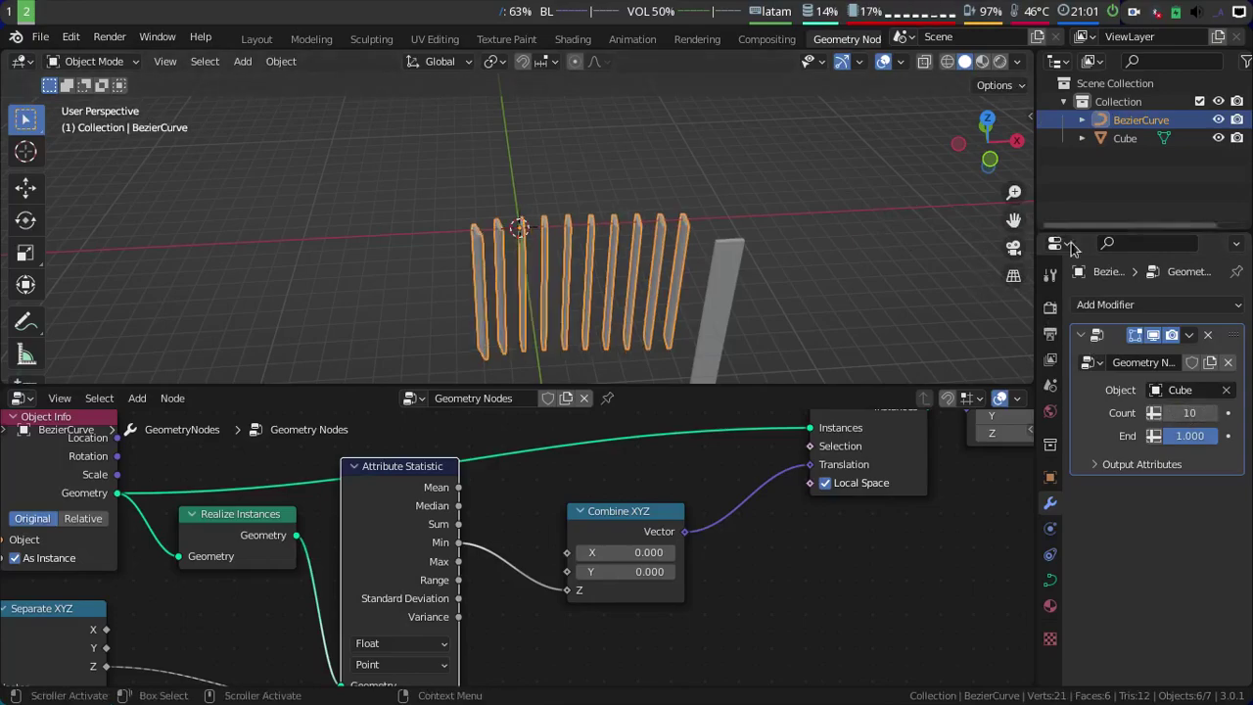
mouse_move(696, 229)
middle_mouse_down()
mouse_move(644, 258)
mouse_move(859, 291)
middle_mouse_up()
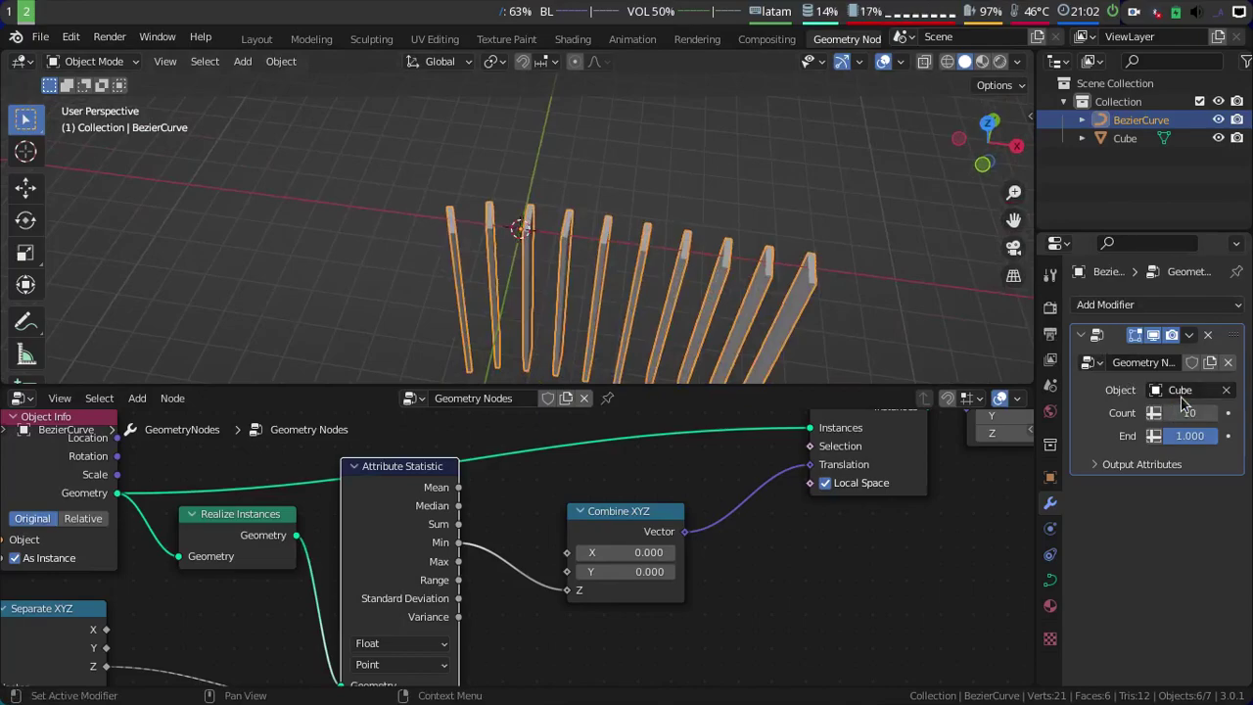
left_click(259, 40)
- Confirm the modifier's End stays at 1.000, then select the Cube object among the planks
mouse_move(604, 326)
middle_mouse_down()
mouse_move(713, 322)
mouse_move(694, 339)
mouse_move(870, 430)
mouse_move(793, 385)
mouse_move(729, 384)
middle_mouse_up()
left_click(1050, 524)
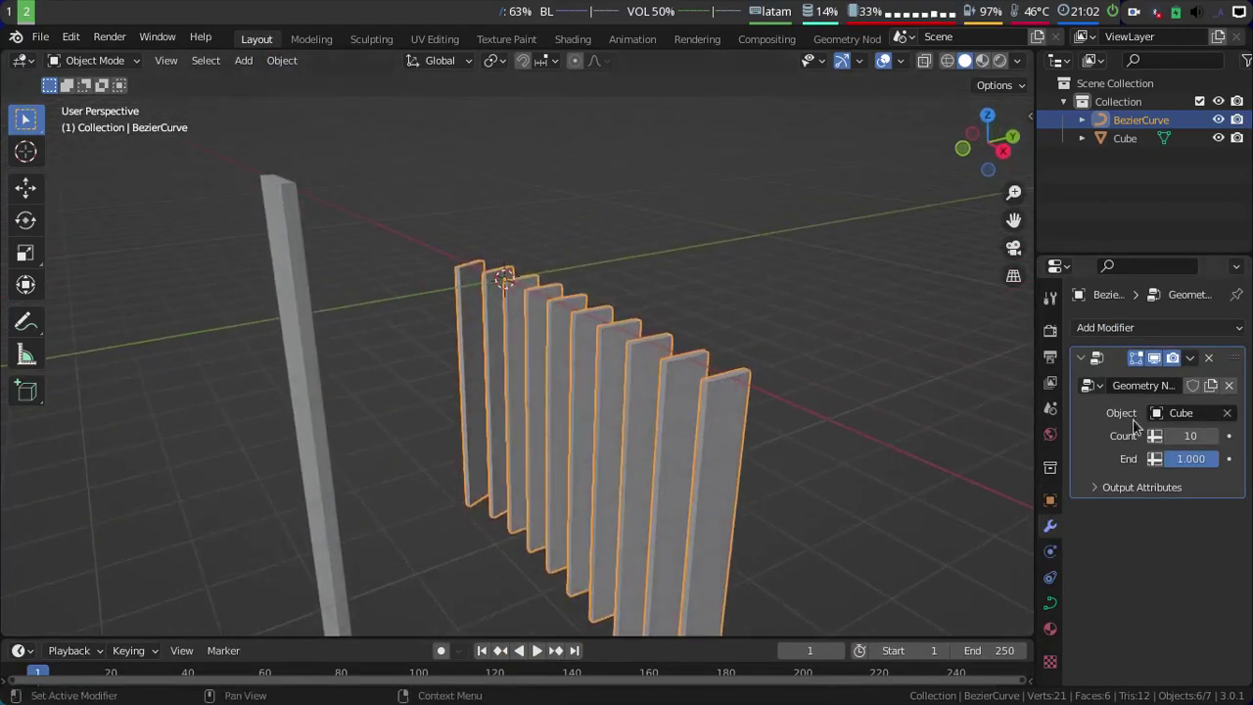
mouse_move(1192, 459)
left_mouse_down()
mouse_move(1123, 470)
mouse_move(1189, 472)
left_mouse_up()
middle_click_drag(384, 333, 688, 326)
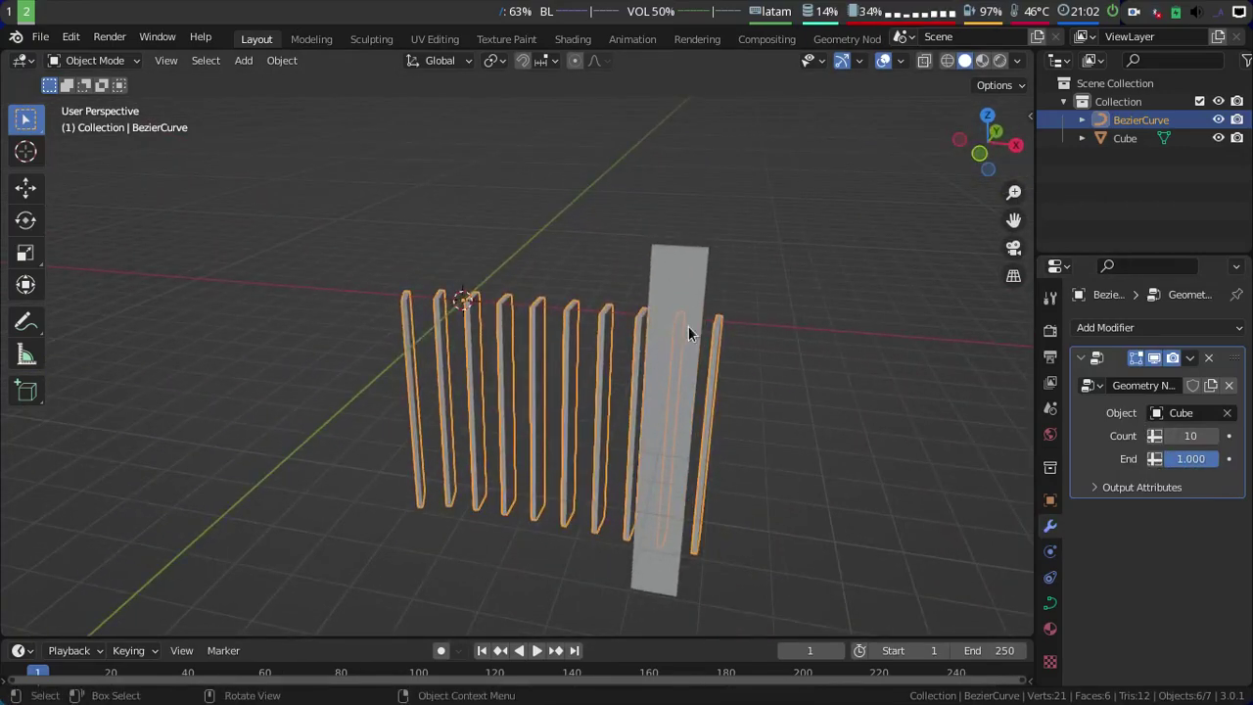
left_click(688, 327)
- In Edit Mode, loop-cut the tall Cube with Number of Cuts set to 10
key("Tab")
middle_click_drag(799, 313, 717, 283, "shift")
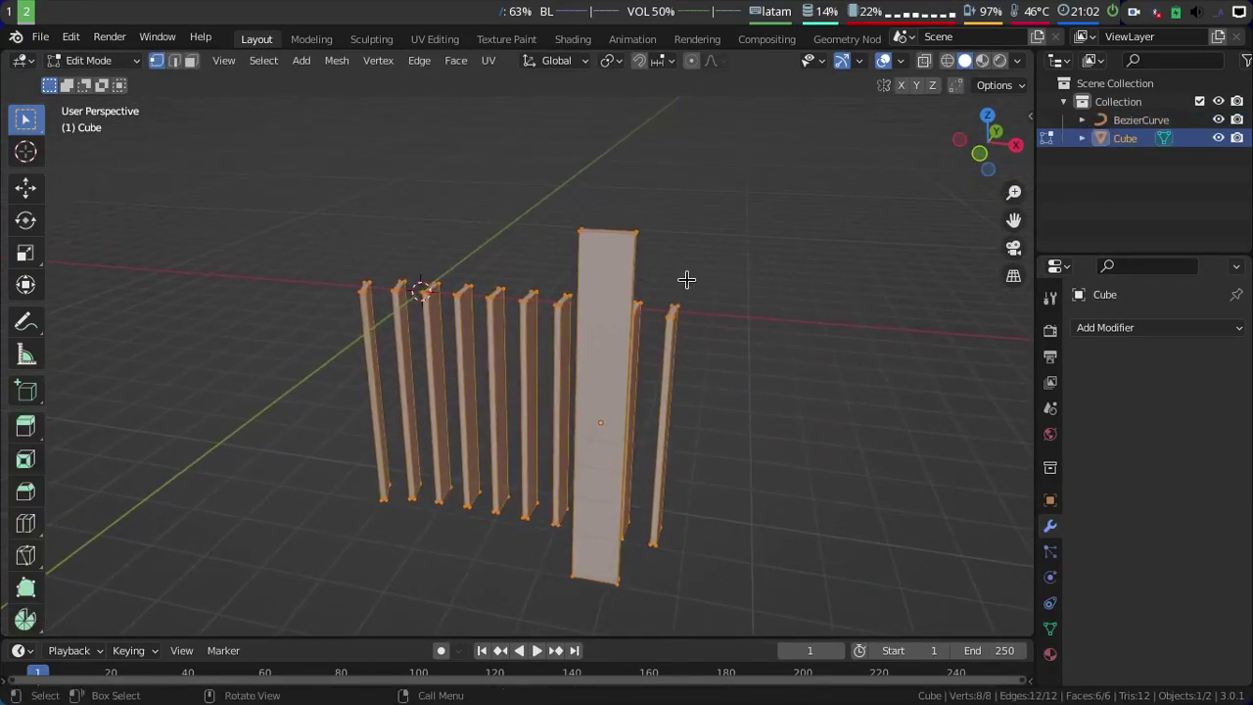
left_click(27, 523)
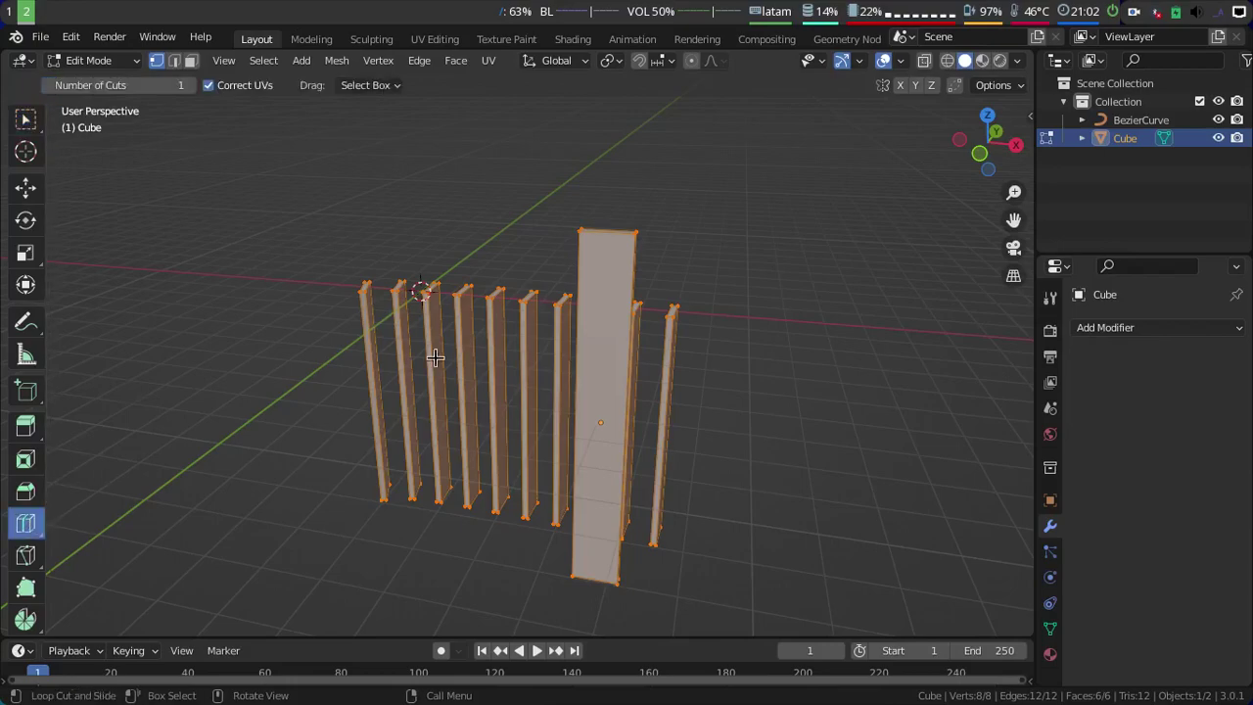
left_click(609, 242)
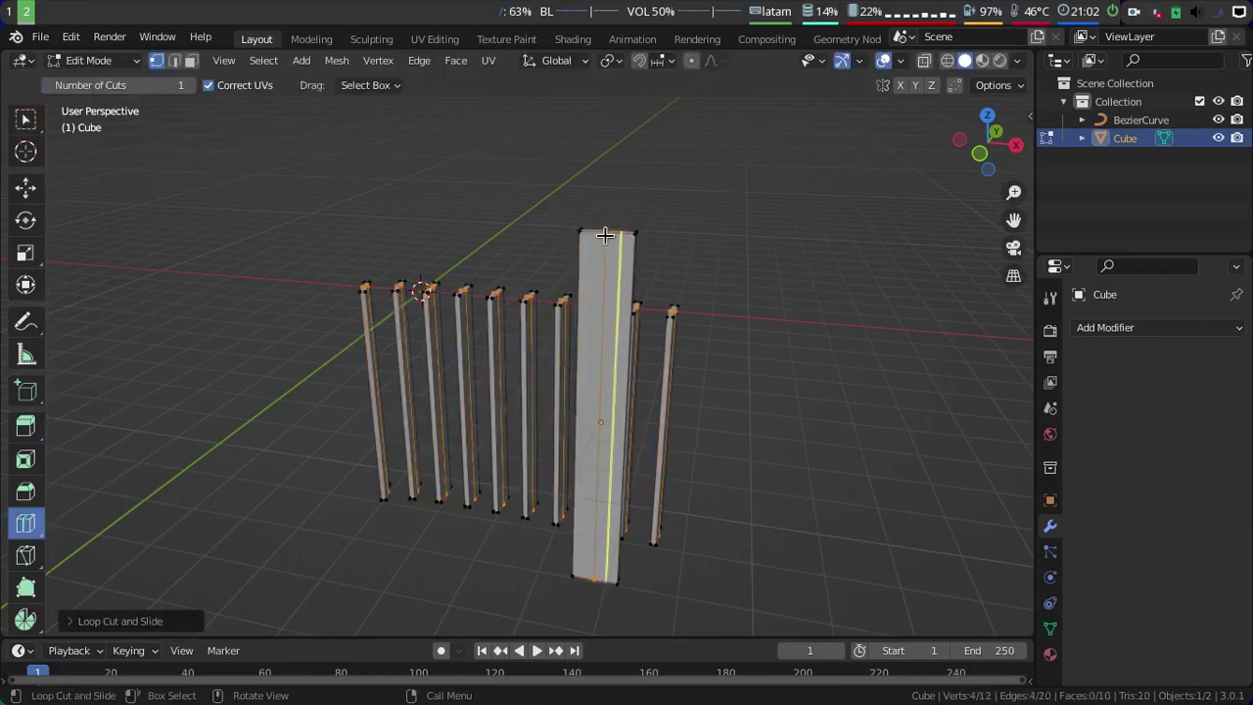
left_click(143, 623)
left_click(303, 474)
left_click(302, 475)
left_click(301, 474)
left_click(300, 474)
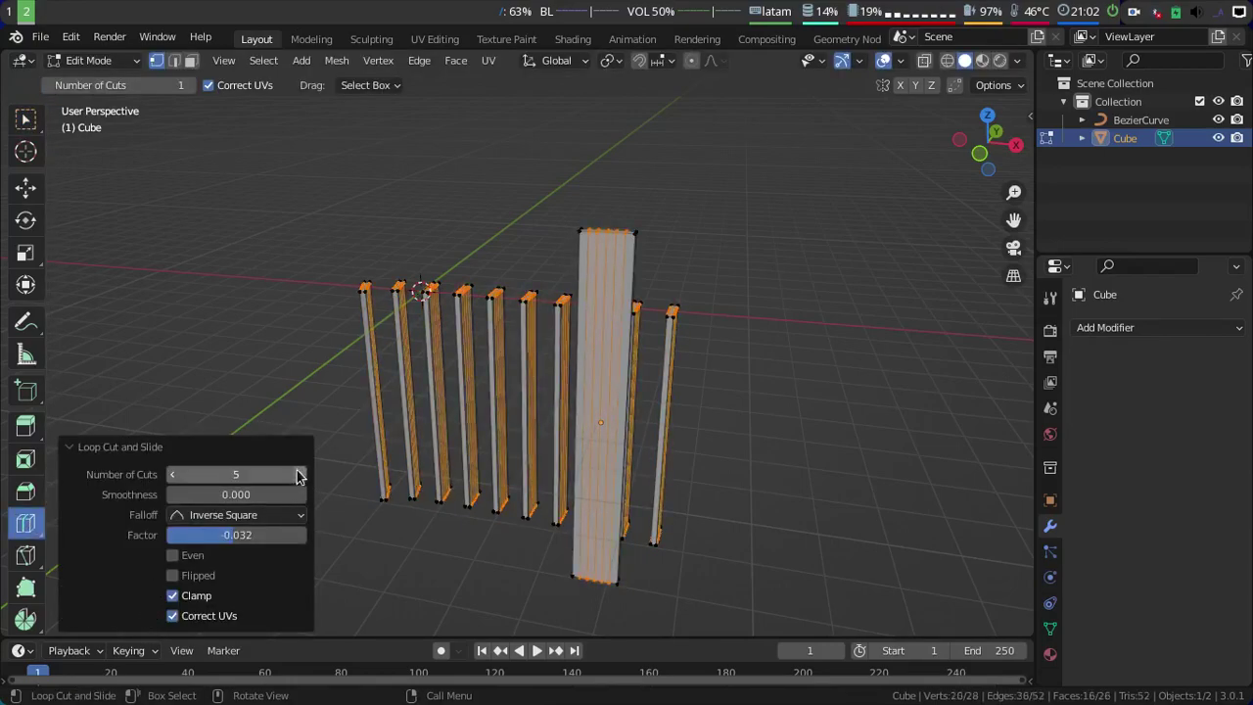
left_click(301, 475)
left_click(300, 475)
left_click(301, 474)
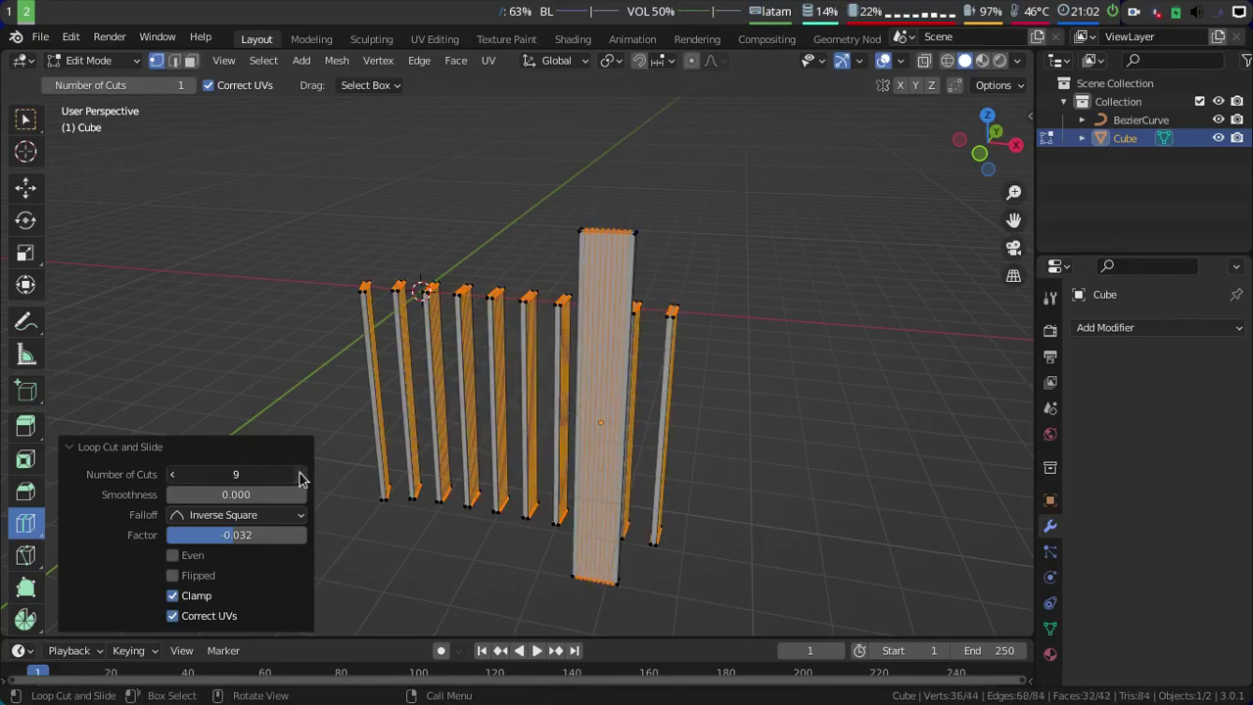
left_click(301, 476)
left_click(301, 476)
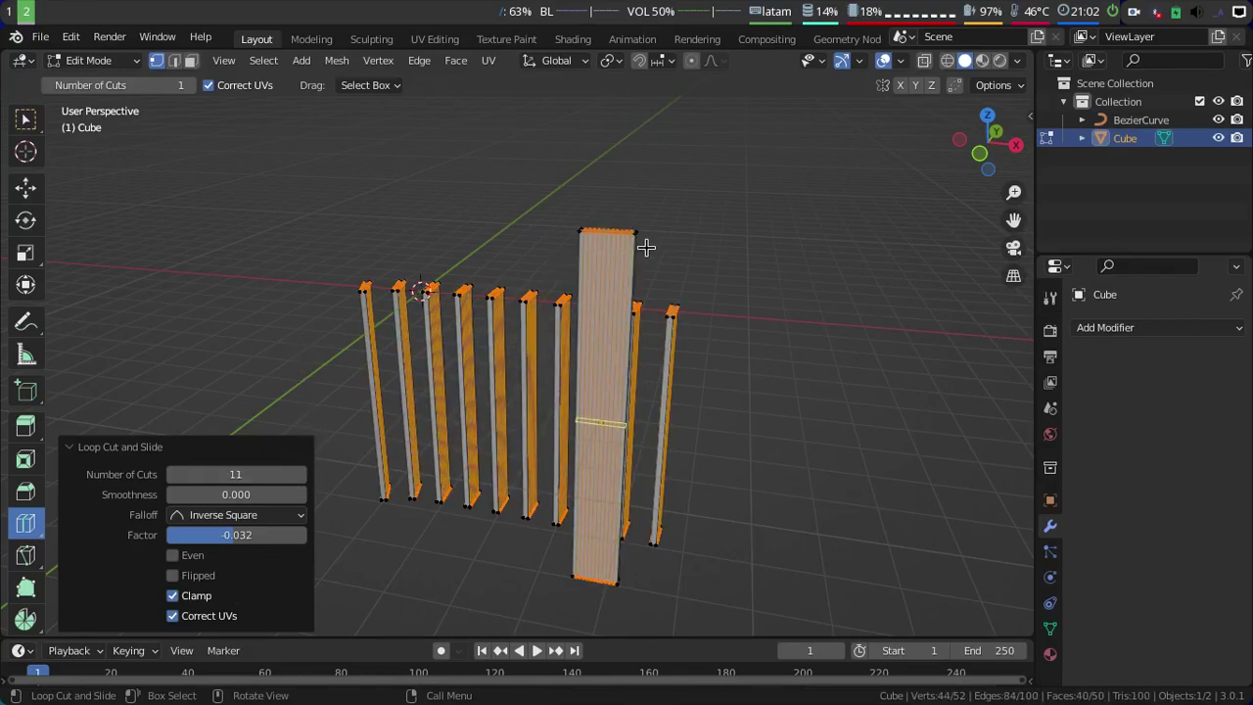
left_click(177, 475)
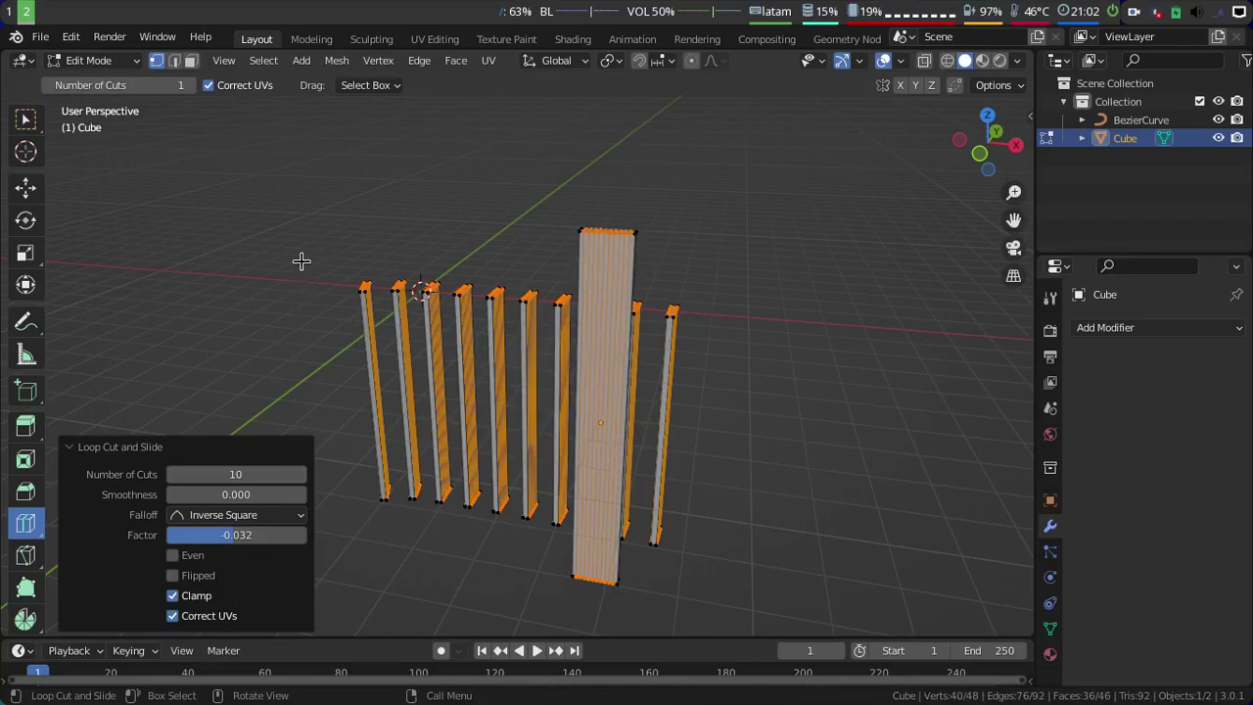
left_click(26, 119)
- Select three vertical edge loops and bend them along Y with proportional editing
left_click(177, 60)
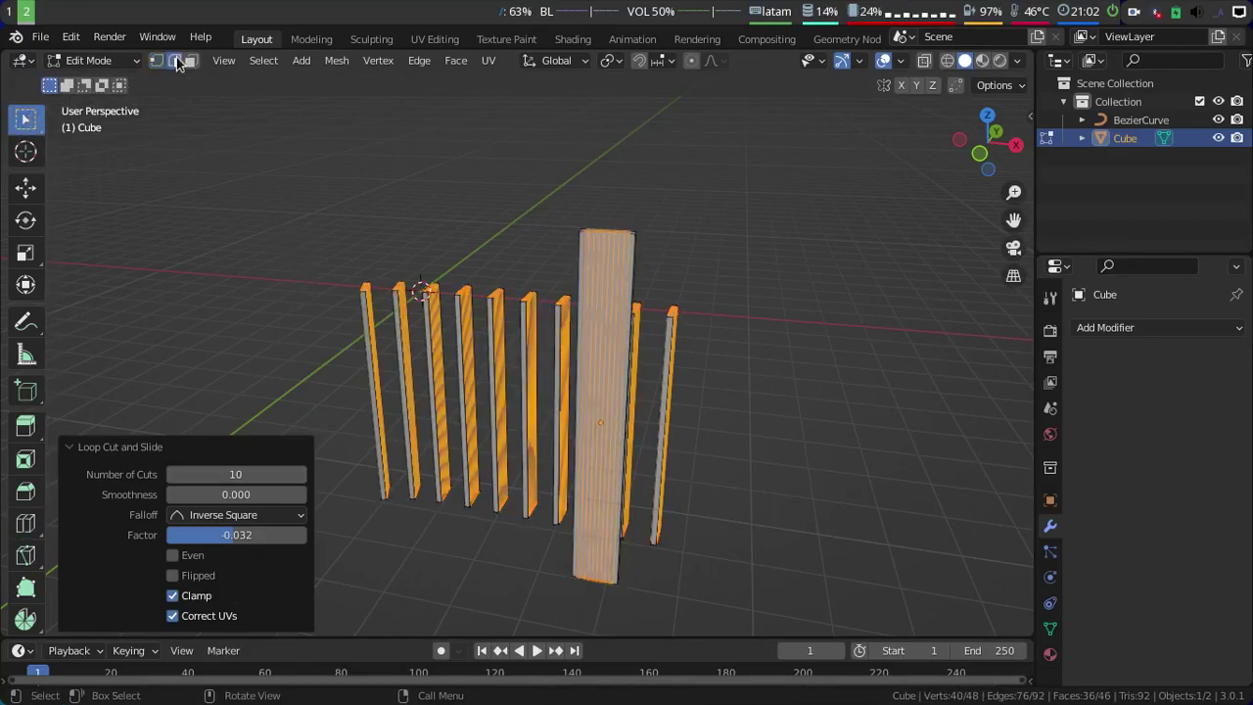
mouse_move(476, 278)
middle_mouse_down()
mouse_move(659, 235)
mouse_move(643, 280)
mouse_move(649, 314)
middle_mouse_up()
mouse_move(688, 458)
middle_mouse_down()
mouse_move(567, 388)
mouse_move(502, 199)
middle_mouse_up()
left_click(507, 199, "alt")
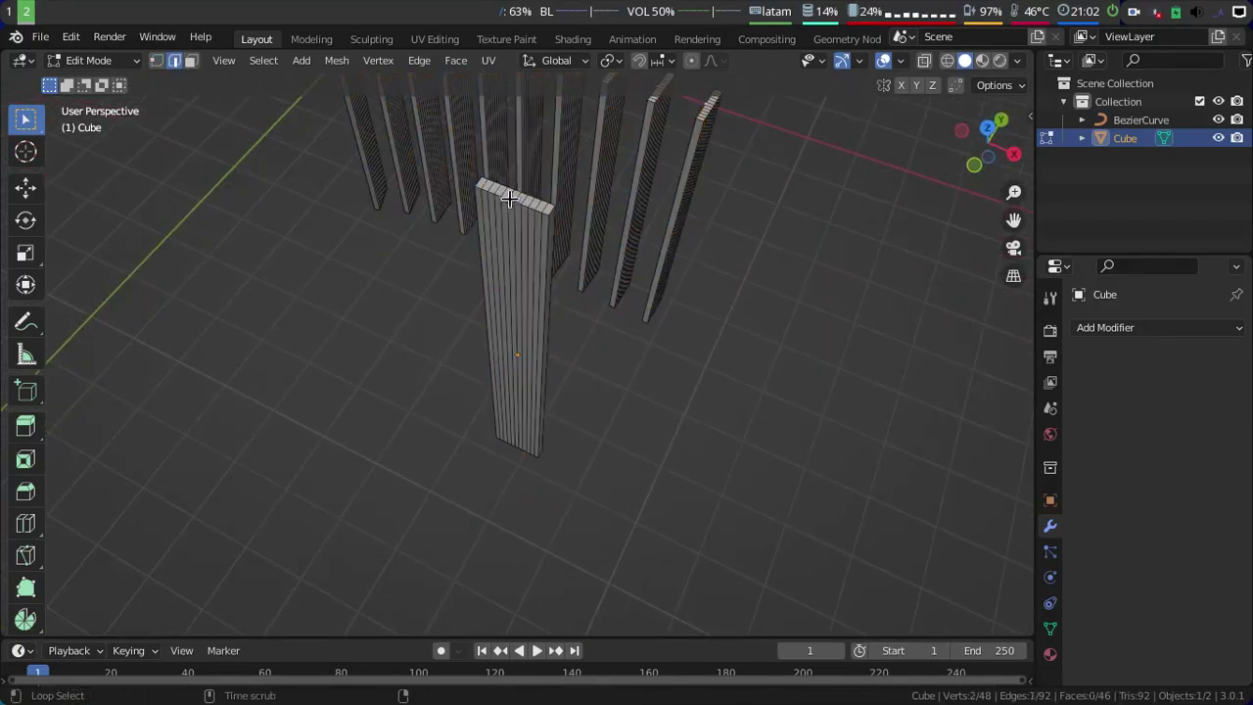
left_click(509, 212, "alt+shift")
left_click(561, 186, "alt+shift")
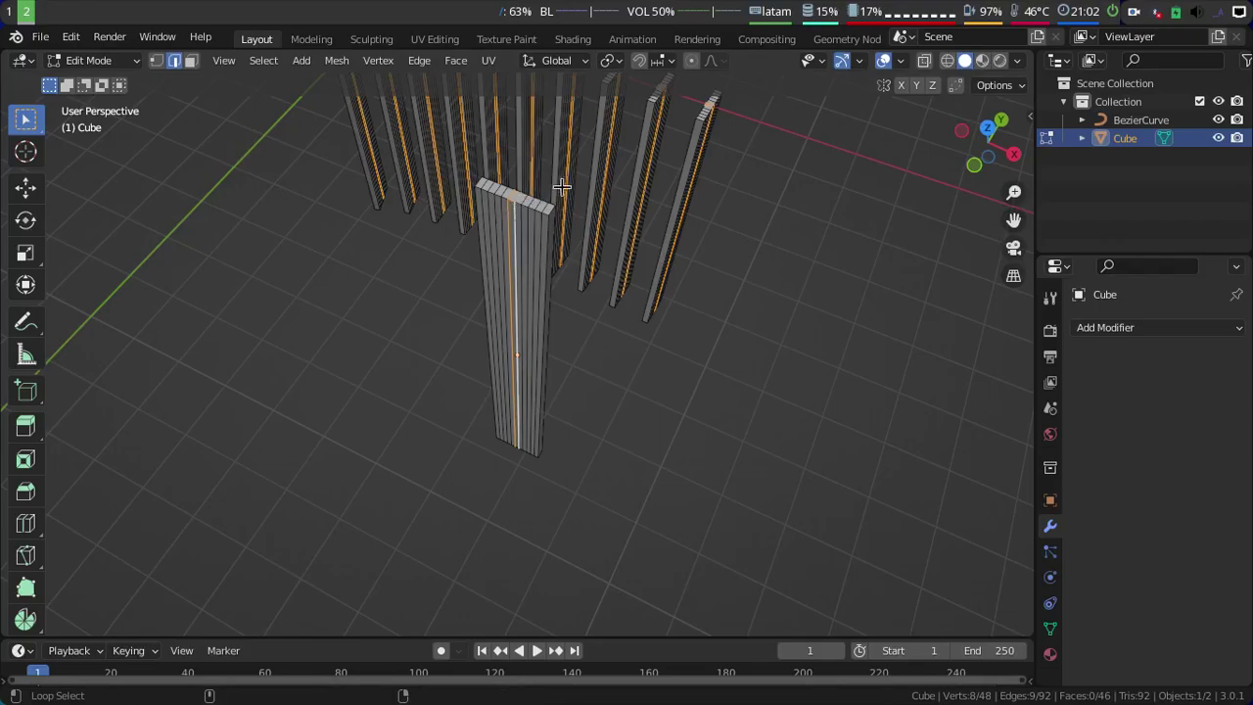
mouse_move(600, 252)
middle_mouse_down()
mouse_move(483, 291)
mouse_move(559, 313)
mouse_move(537, 288)
middle_mouse_up()
key("g")
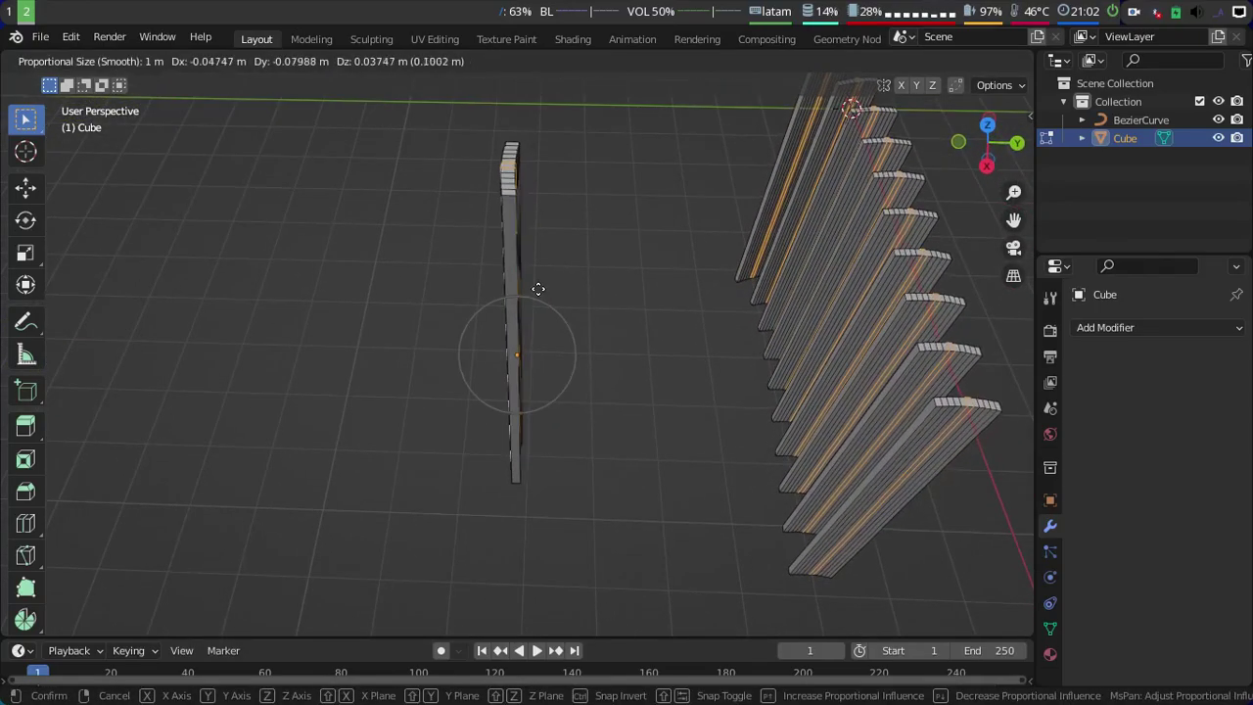
key("y")
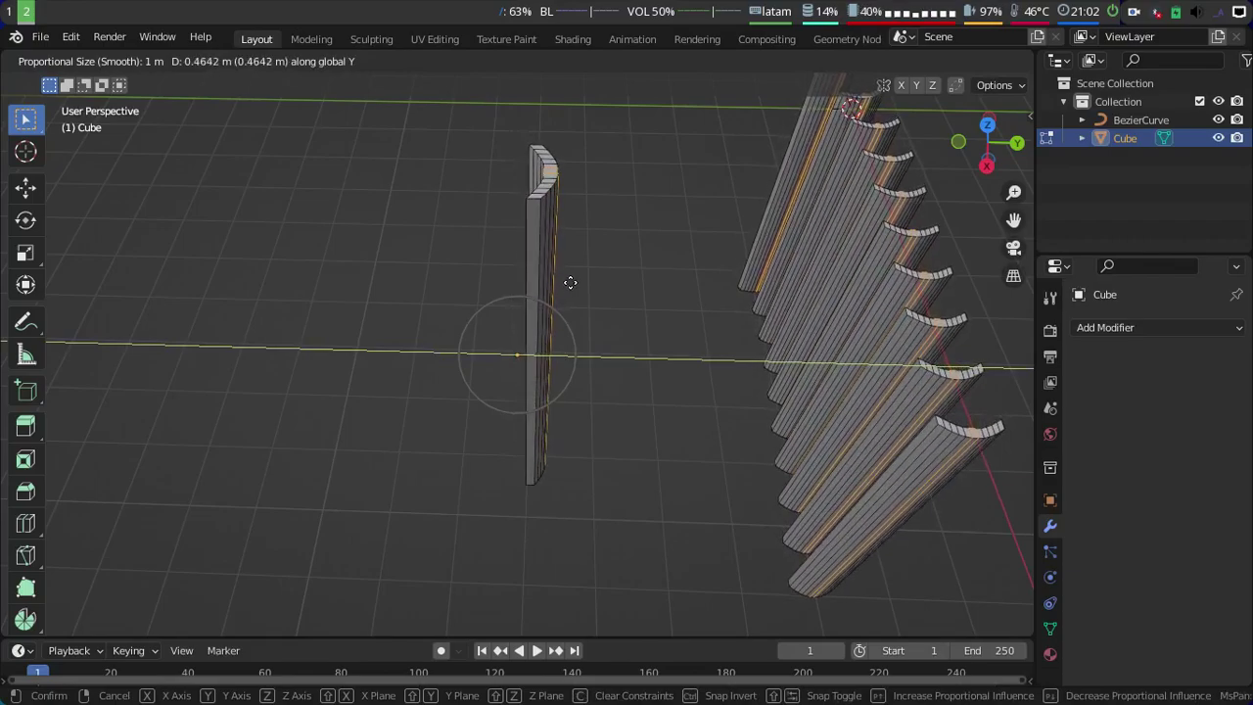
left_click(568, 284)
- Select all the plank geometry, apply Shade Smooth, and return to Object Mode
middle_click_drag(567, 284, 727, 232)
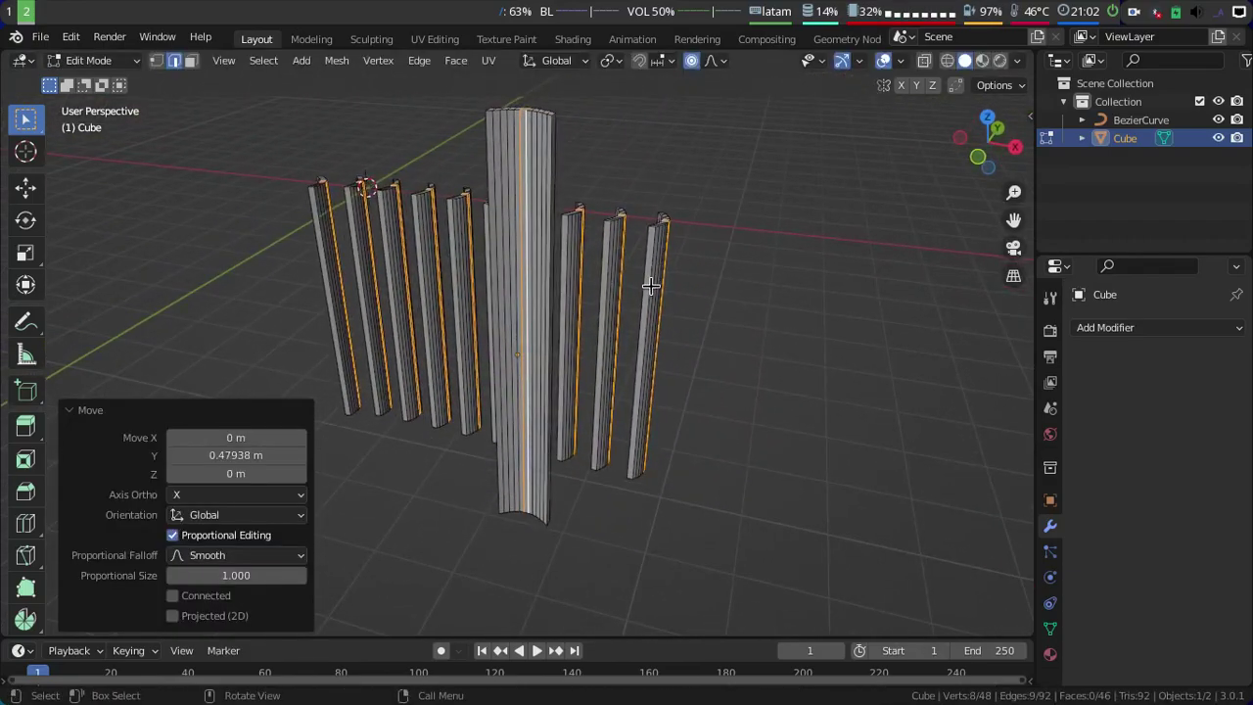
mouse_move(651, 284)
middle_mouse_down()
mouse_move(617, 397)
mouse_move(632, 303)
middle_mouse_up()
key("a")
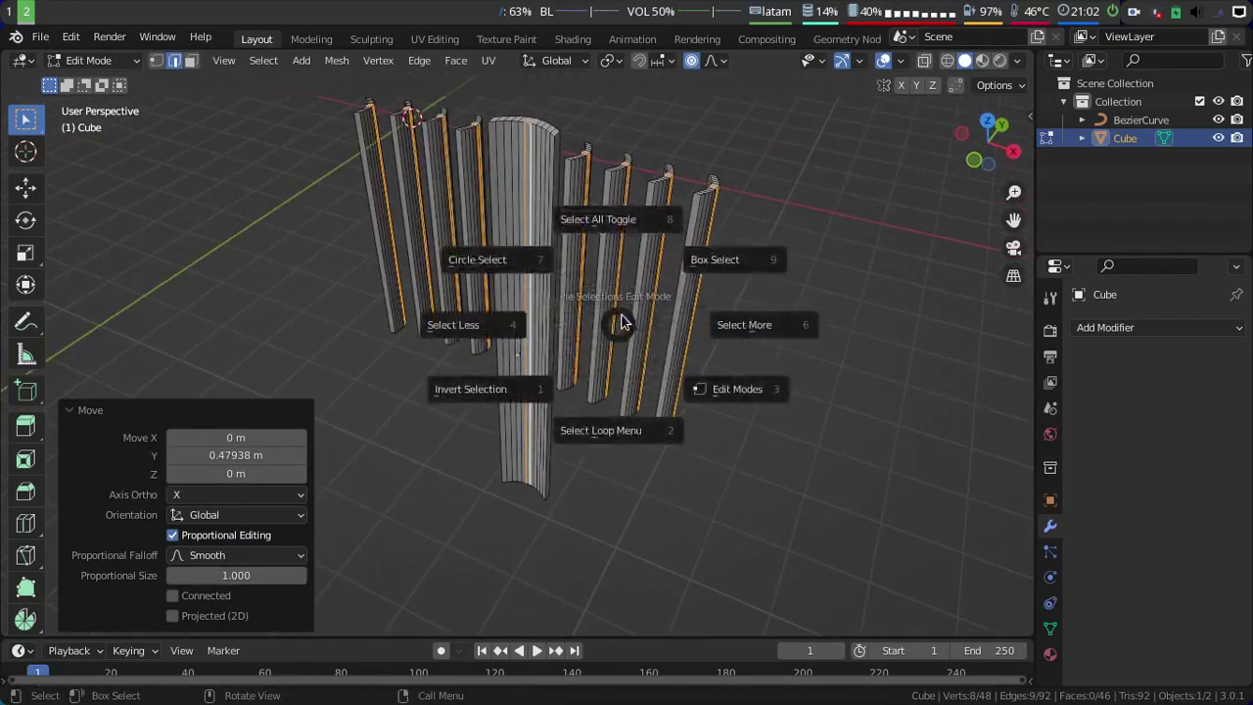
left_click(606, 220)
key("a")
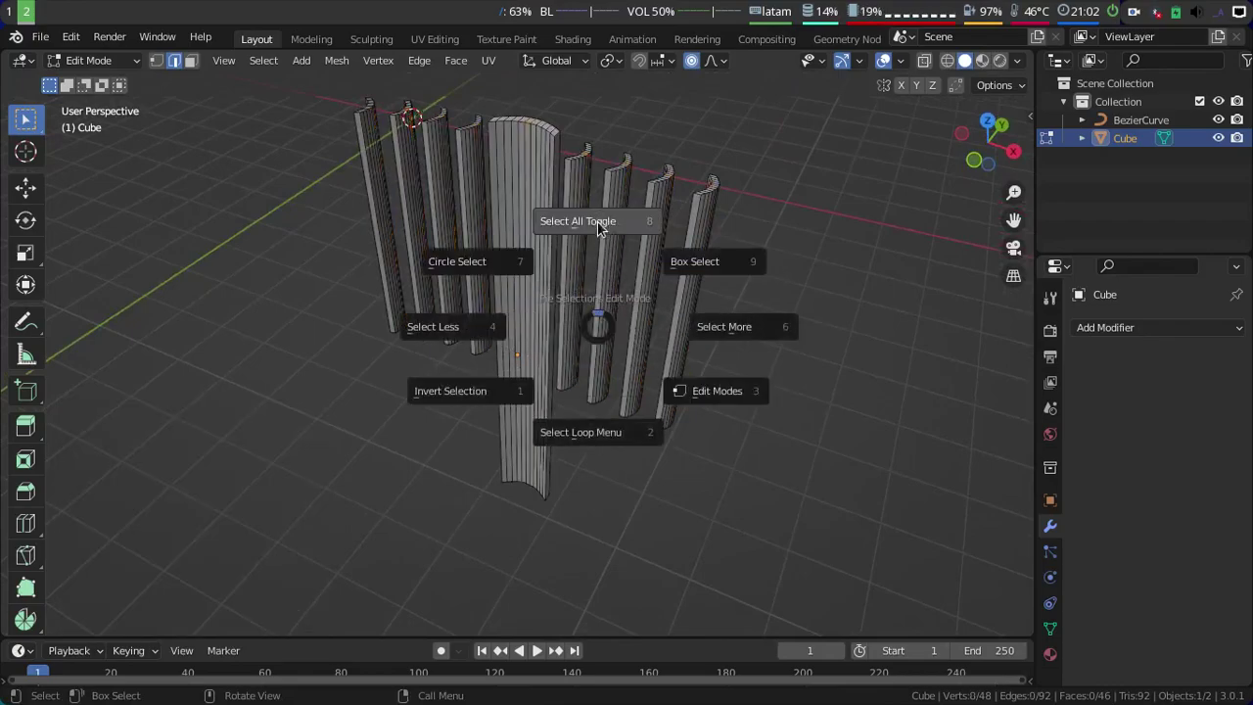
left_click(598, 224)
key("ctrl+f")
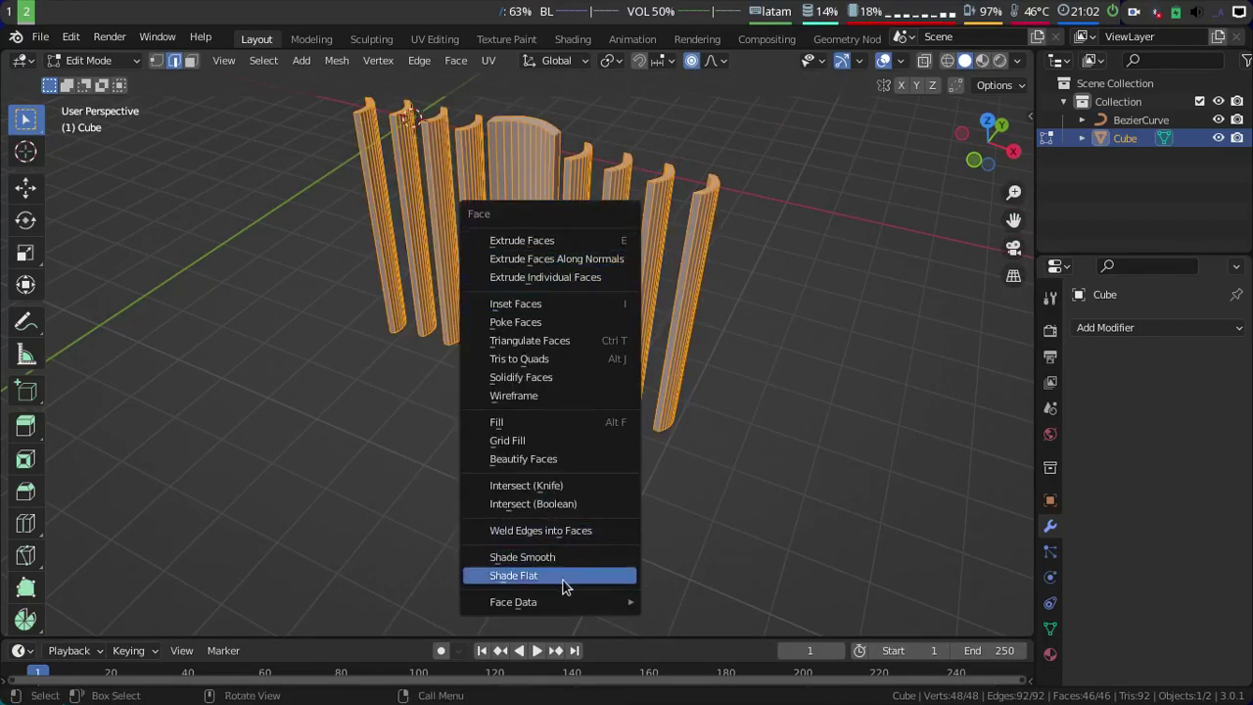
left_click(571, 556)
key("Tab")
mouse_move(630, 352)
middle_mouse_down()
mouse_move(687, 267)
mouse_move(1016, 314)
middle_mouse_up()
left_click(1050, 628)
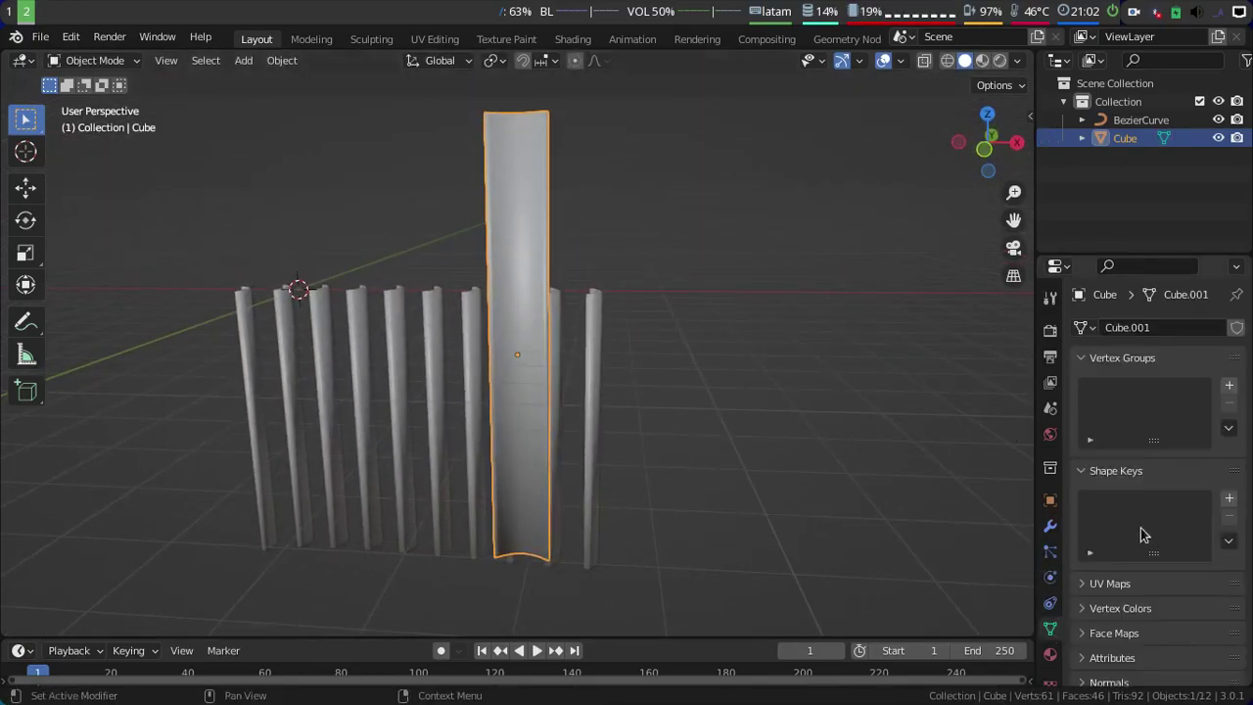
- Enable Auto Smooth at 30° in the Cube's Normals settings
scroll(1138, 534, "down", 3)
left_click(1098, 577)
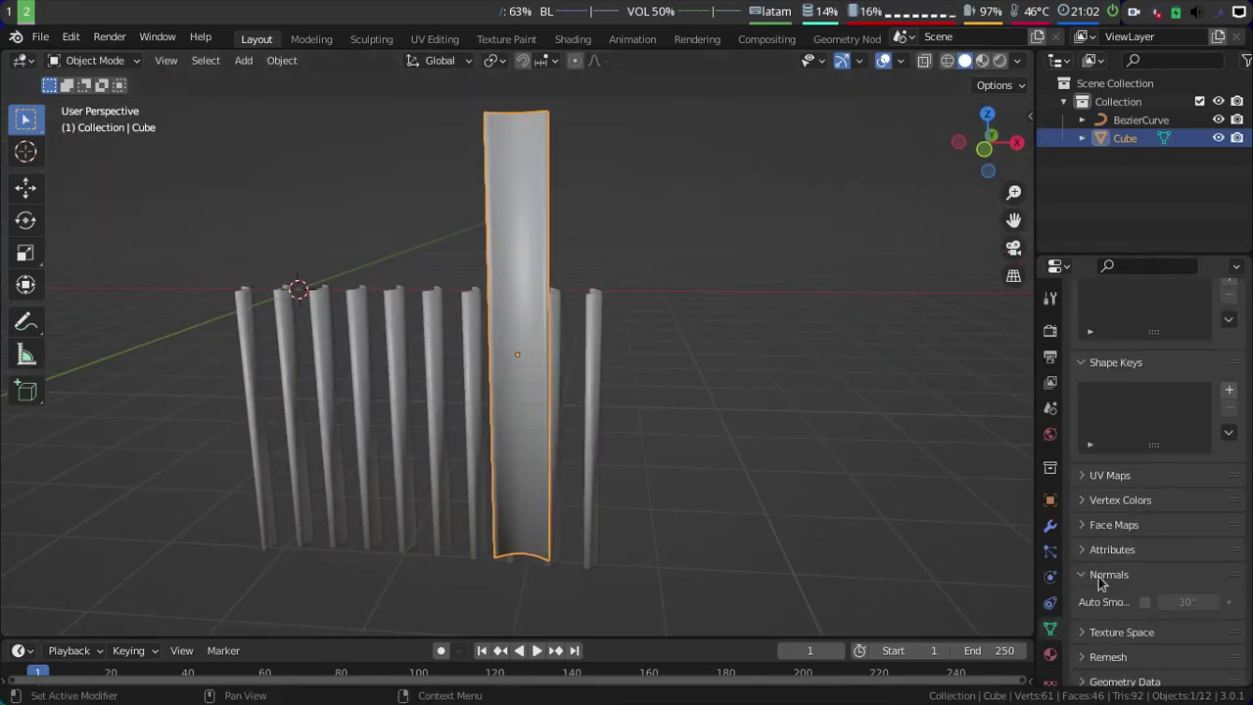
left_click(1144, 602)
mouse_move(825, 385)
middle_mouse_down()
mouse_move(672, 476)
mouse_move(643, 461)
mouse_move(664, 520)
mouse_move(693, 462)
mouse_move(819, 412)
mouse_move(673, 441)
middle_mouse_up()
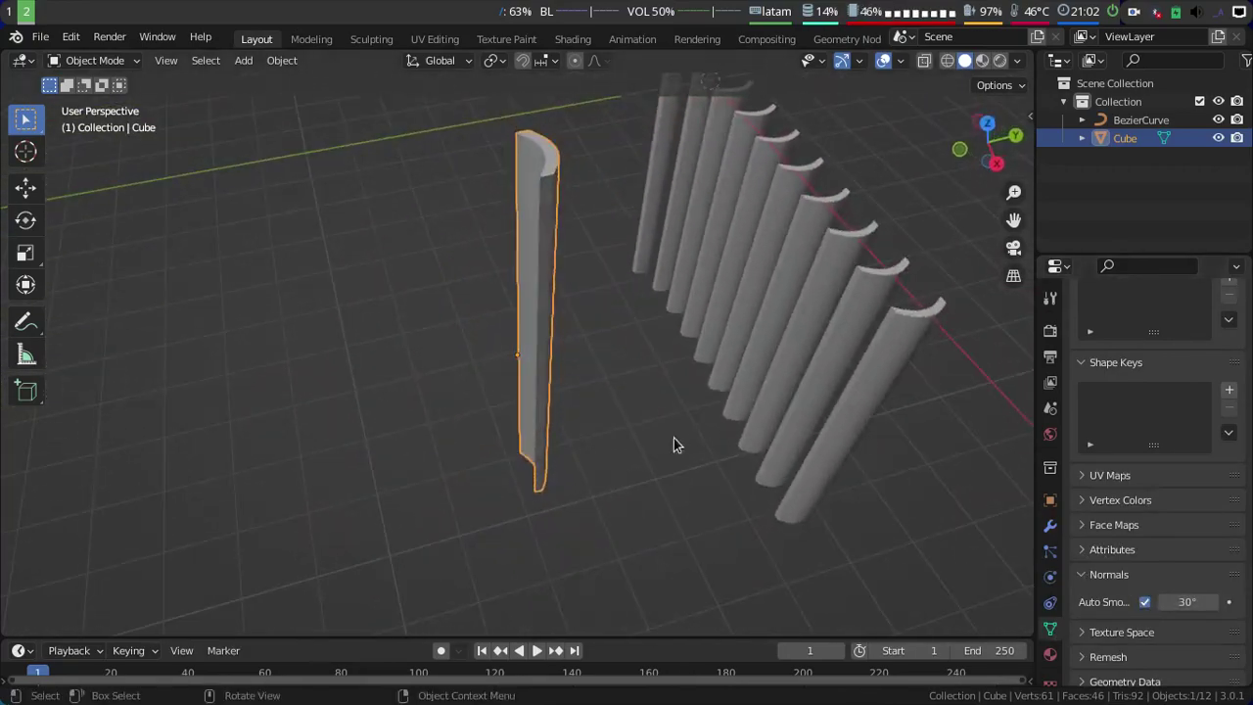
- In Edit Mode, scale the plank mesh to about 0.52 along Y to thin it
key("Tab")
middle_click_drag(678, 325, 716, 300)
key("s")
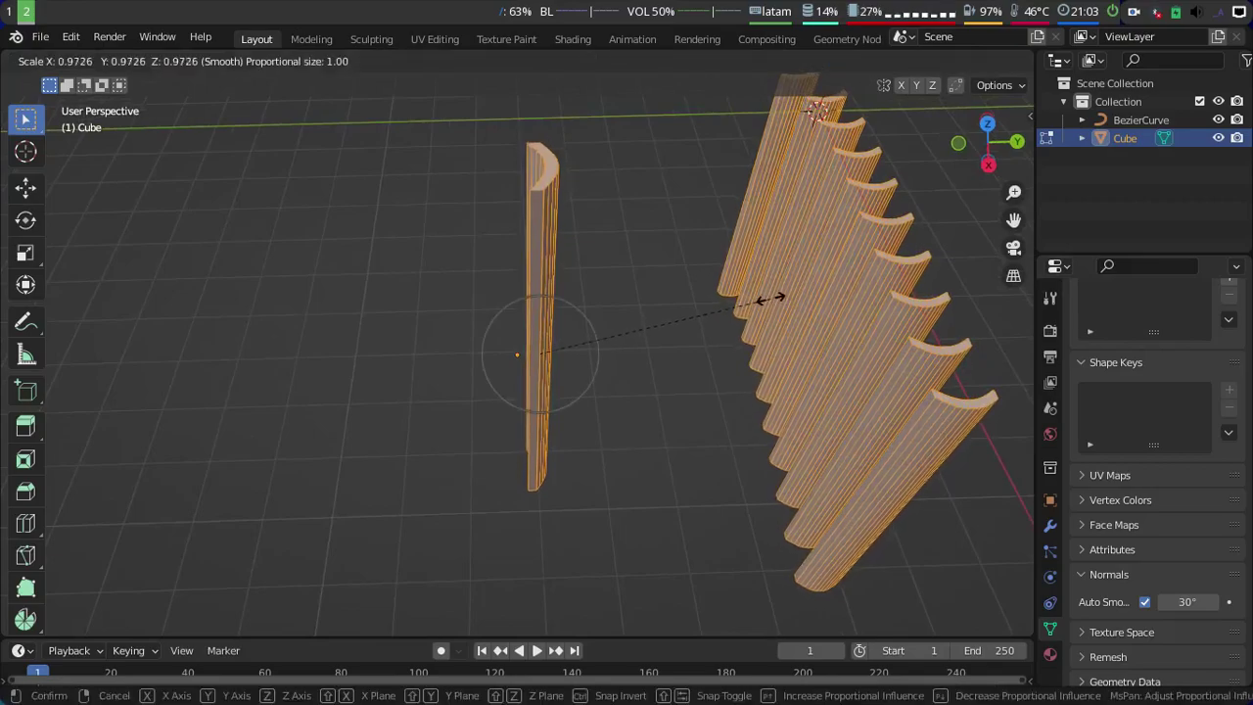
left_click(776, 294)
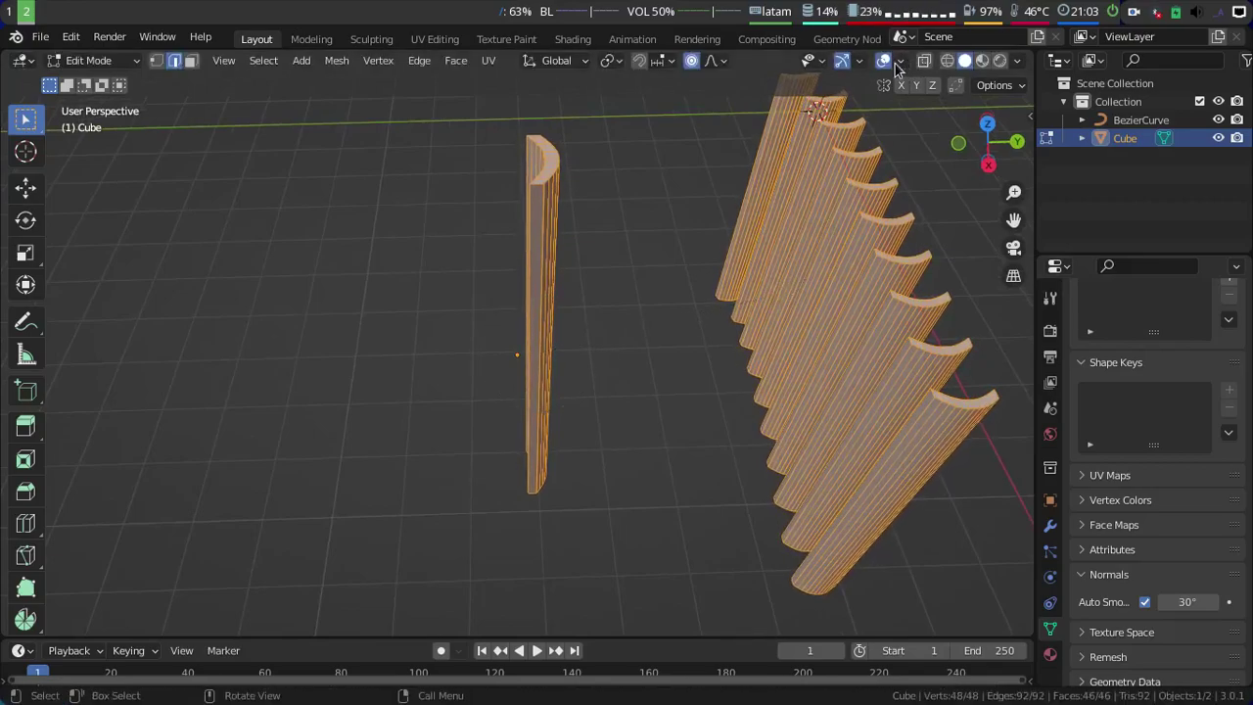
key("s")
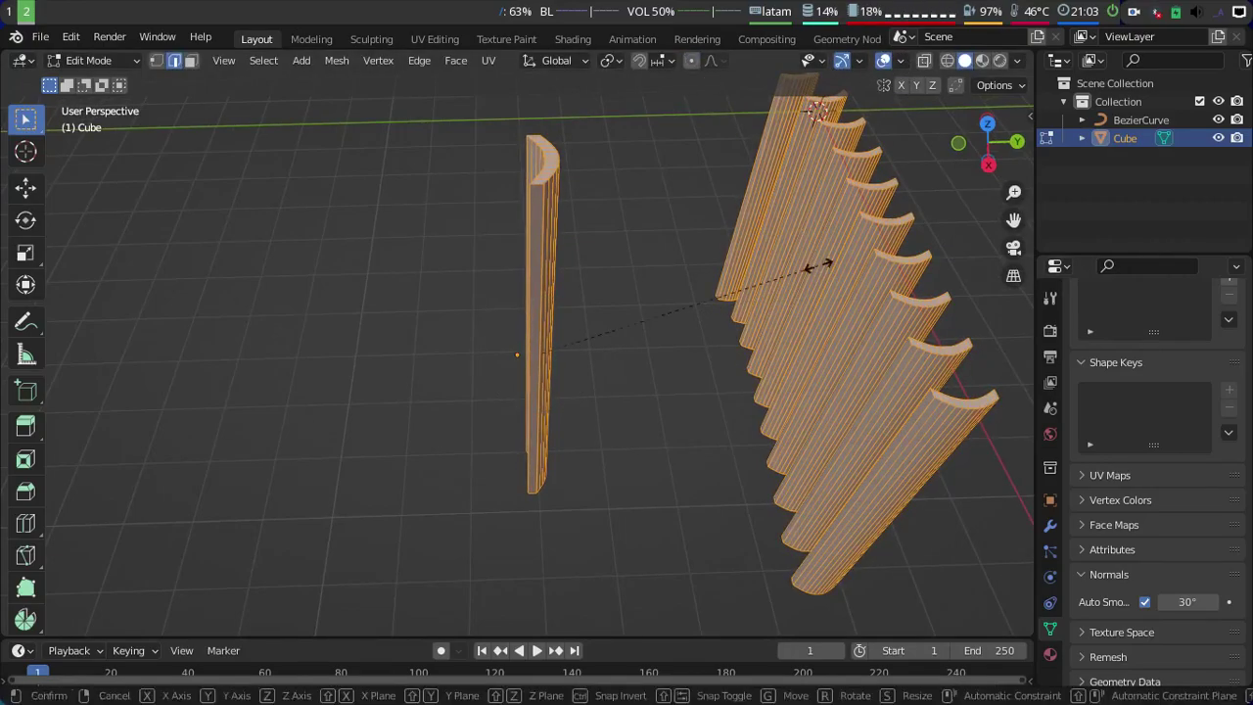
key("y")
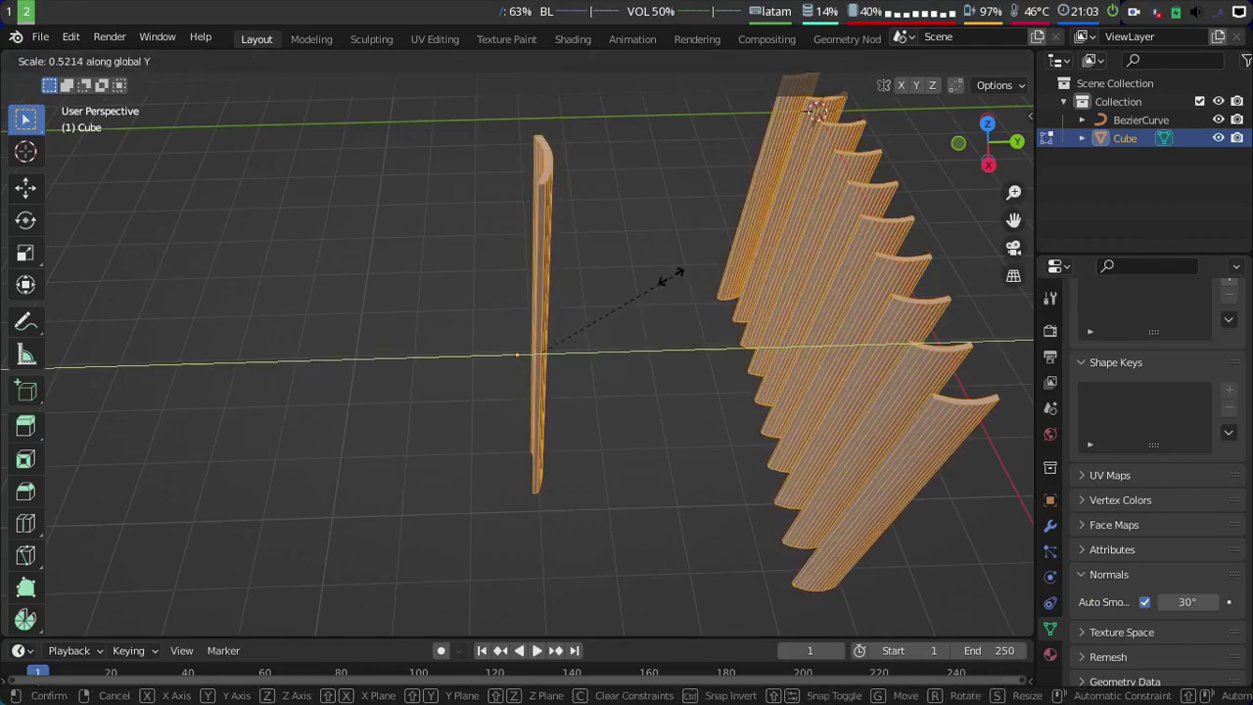
left_click(675, 271)
- Select the BezierCurve and set its modifier Count to 12, leaving End at 1.000
key("Tab")
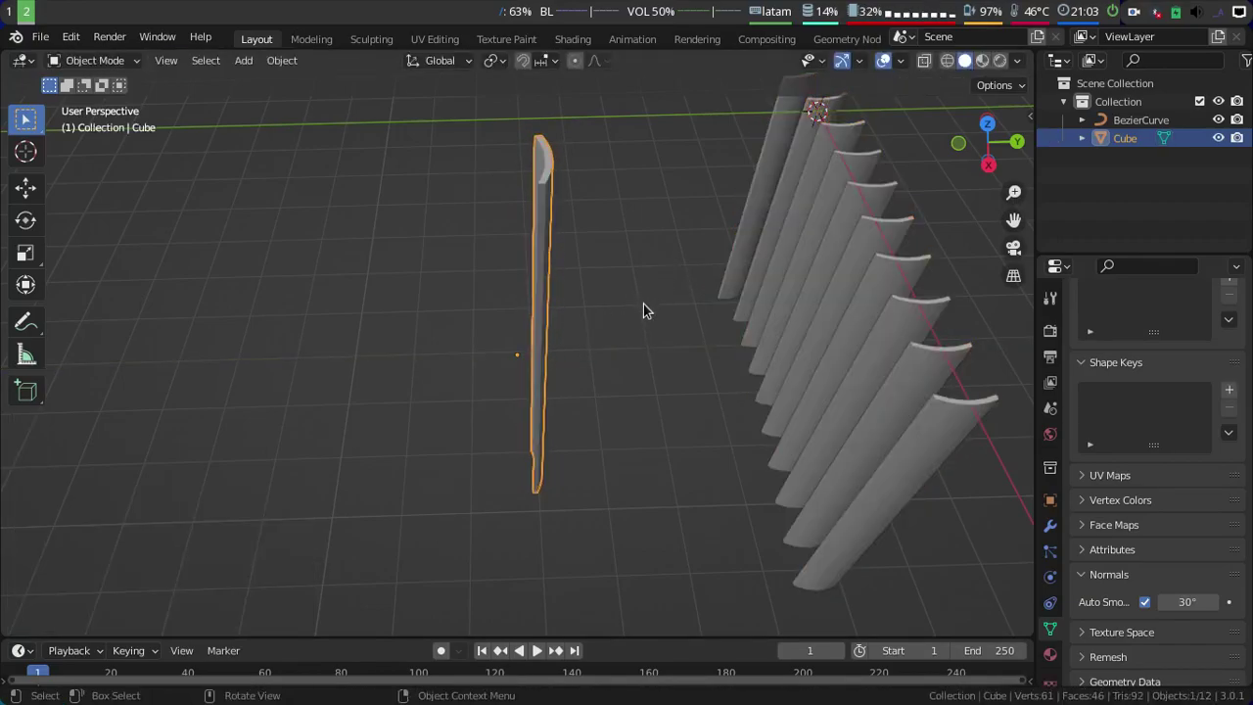
left_click(629, 342)
mouse_move(629, 342)
middle_mouse_down()
mouse_move(862, 250)
mouse_move(637, 401)
mouse_move(601, 391)
mouse_move(718, 352)
middle_mouse_up()
left_click(587, 342)
left_click(1050, 525)
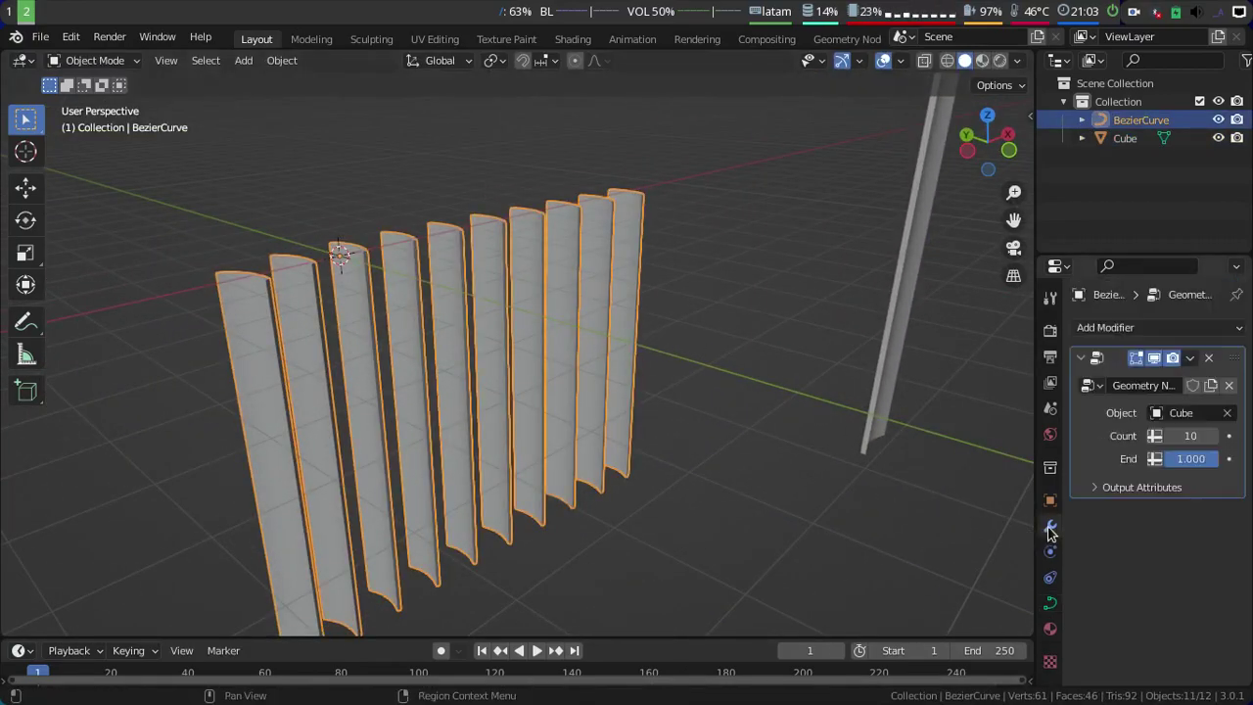
mouse_move(783, 421)
middle_mouse_down()
mouse_move(672, 381)
mouse_move(719, 390)
mouse_move(831, 349)
middle_mouse_up()
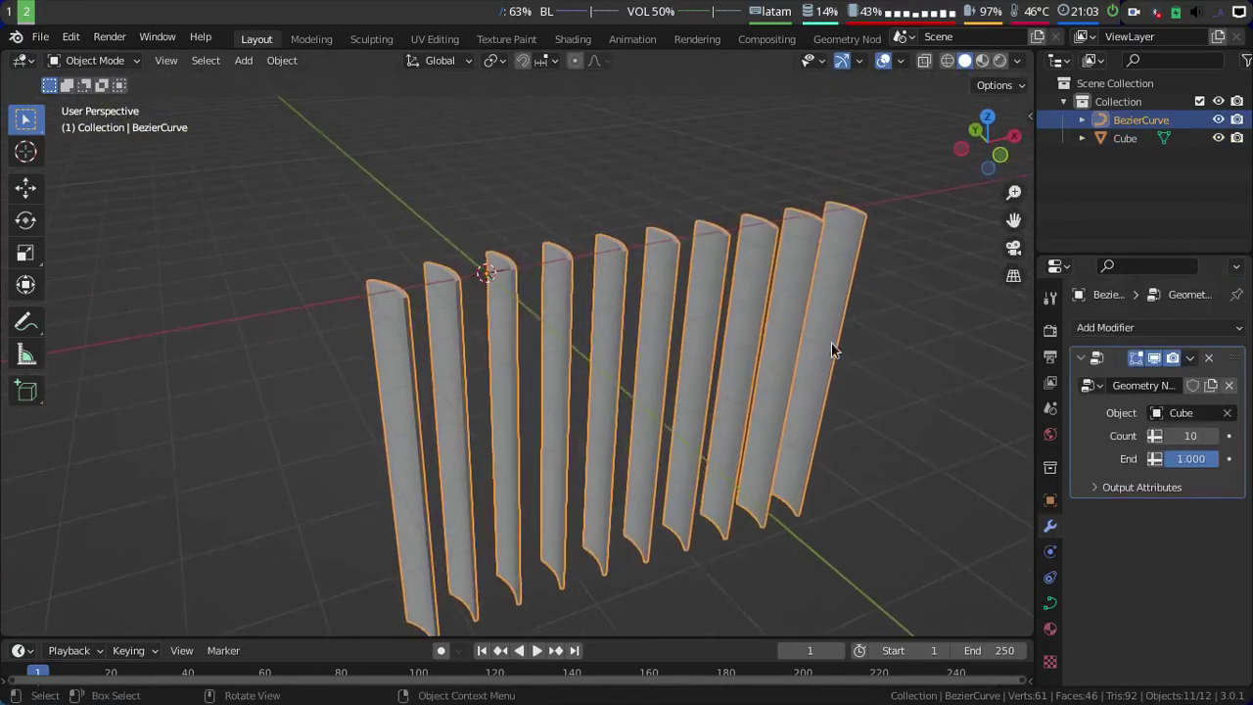
left_click(1212, 436)
left_click(1211, 436)
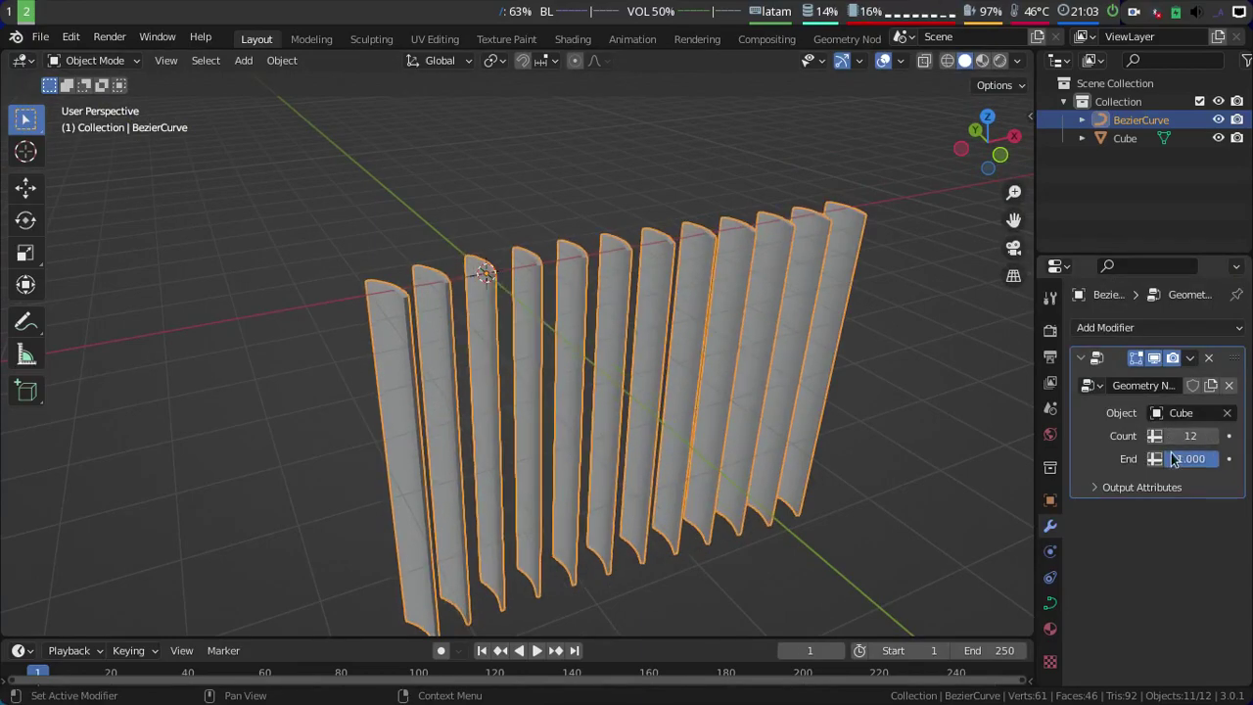
mouse_move(1199, 469)
left_mouse_down()
mouse_move(1212, 477)
mouse_move(1132, 503)
mouse_move(1194, 497)
mouse_move(1198, 477)
left_mouse_up()
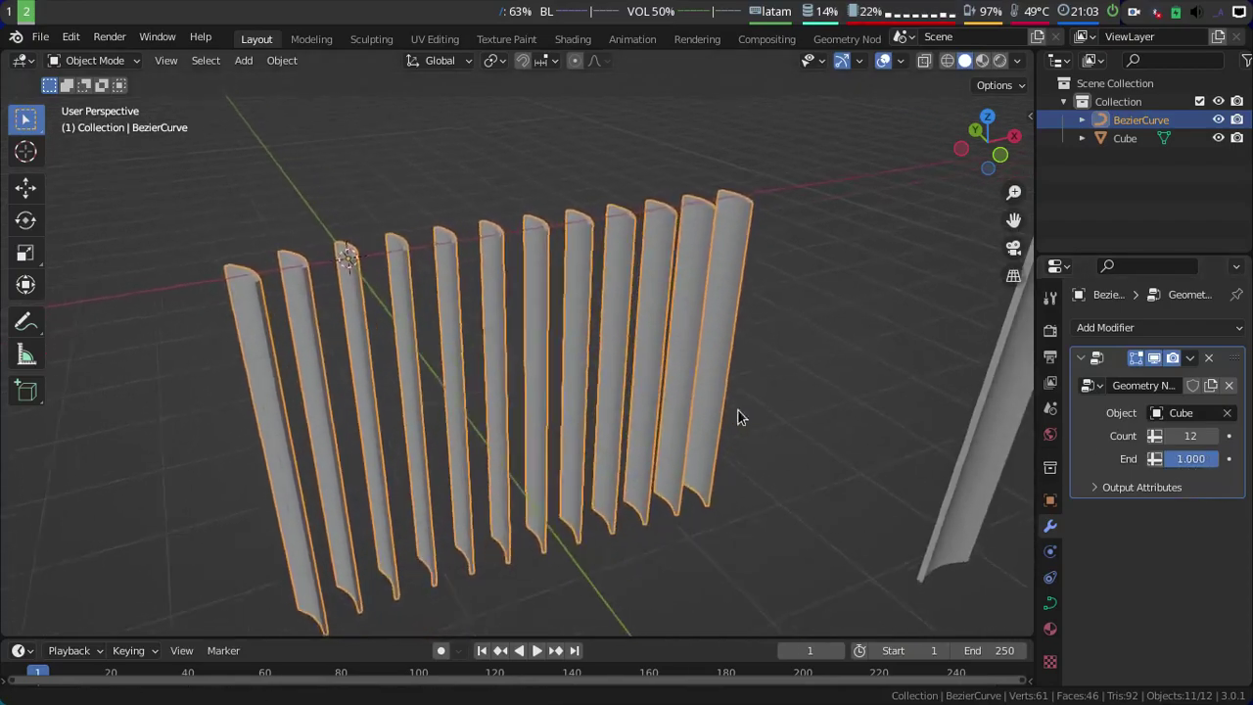